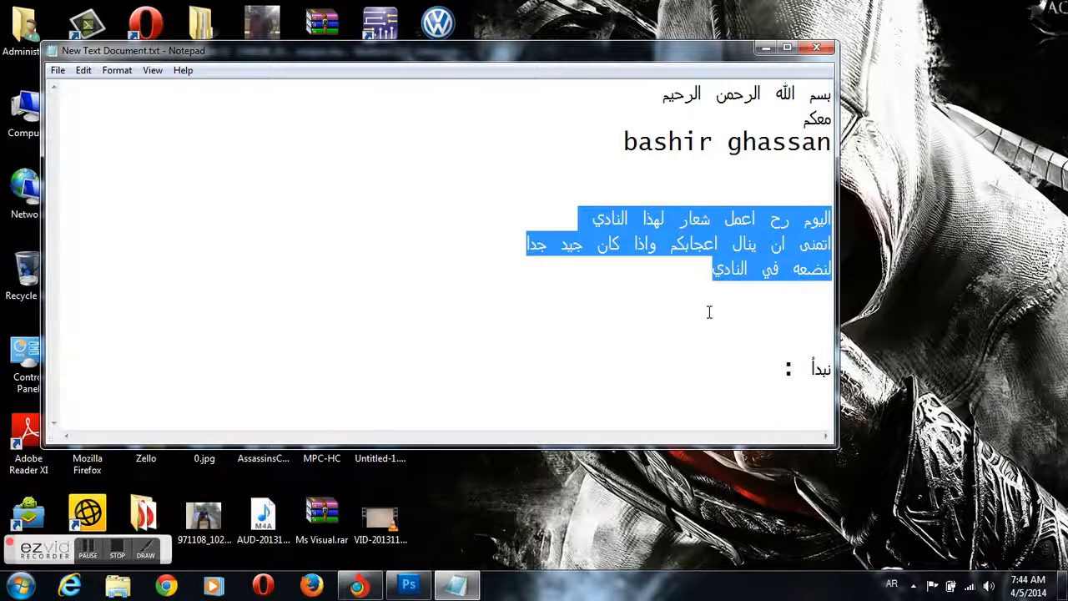
- Put away the introductory notes, refresh the desktop and switch to the blank Untitled-4 document in Photoshop
{"action": "left_click_drag", "start_coordinate": [770, 370], "coordinate": [875, 350]}
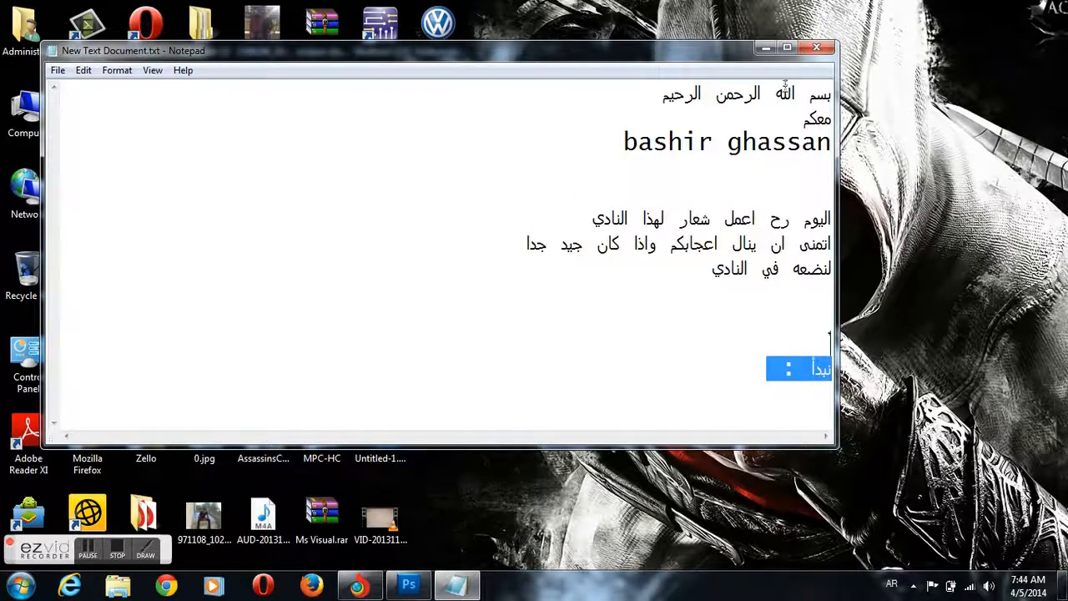
{"action": "left_click", "coordinate": [766, 48]}
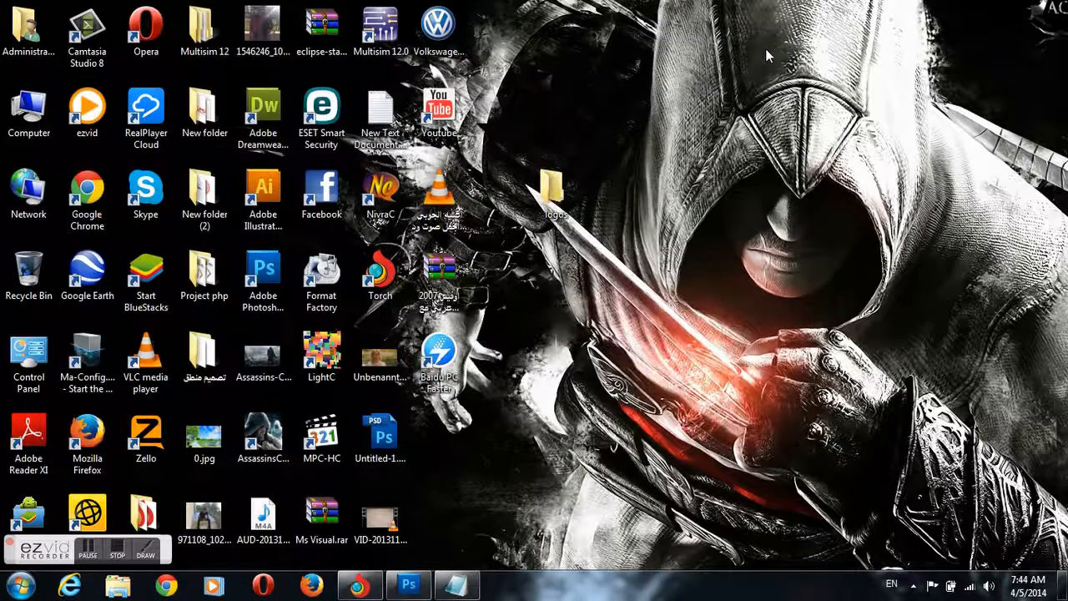
{"action": "right_click", "coordinate": [709, 142]}
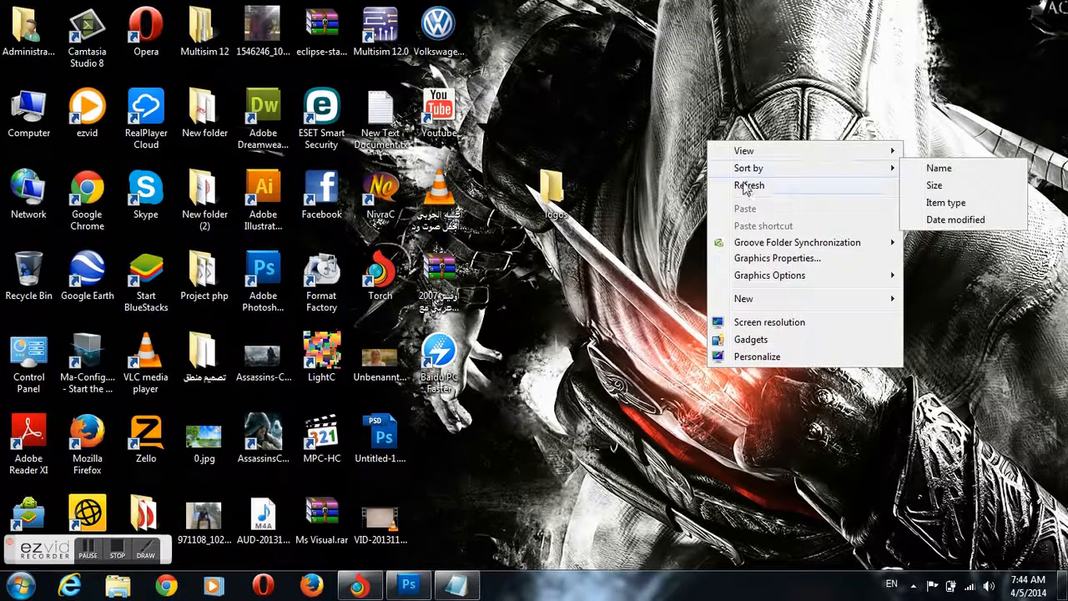
{"action": "left_click", "coordinate": [741, 187]}
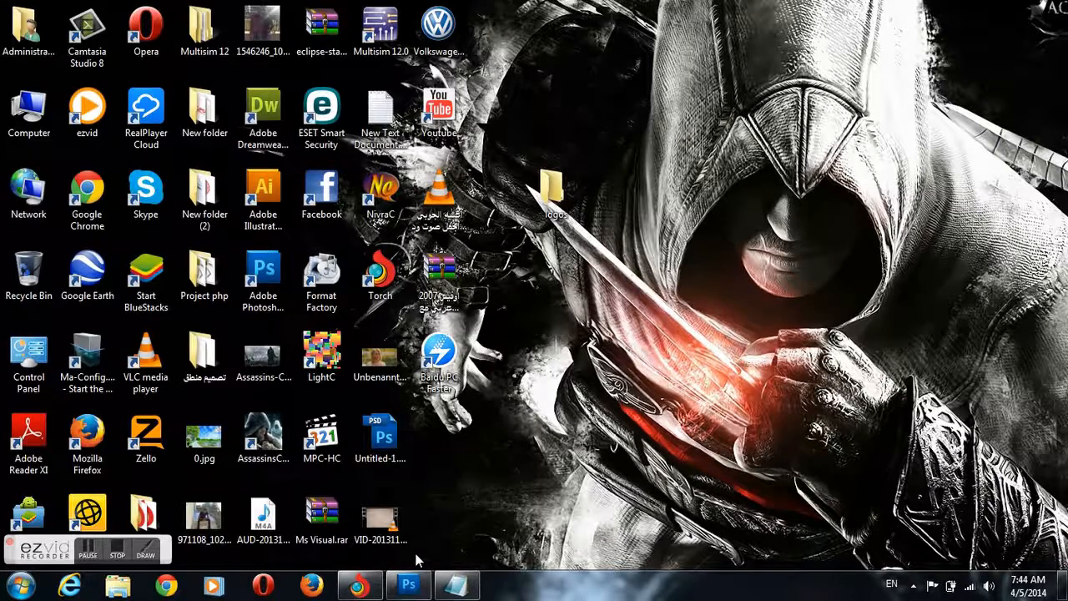
{"action": "left_click", "coordinate": [409, 585]}
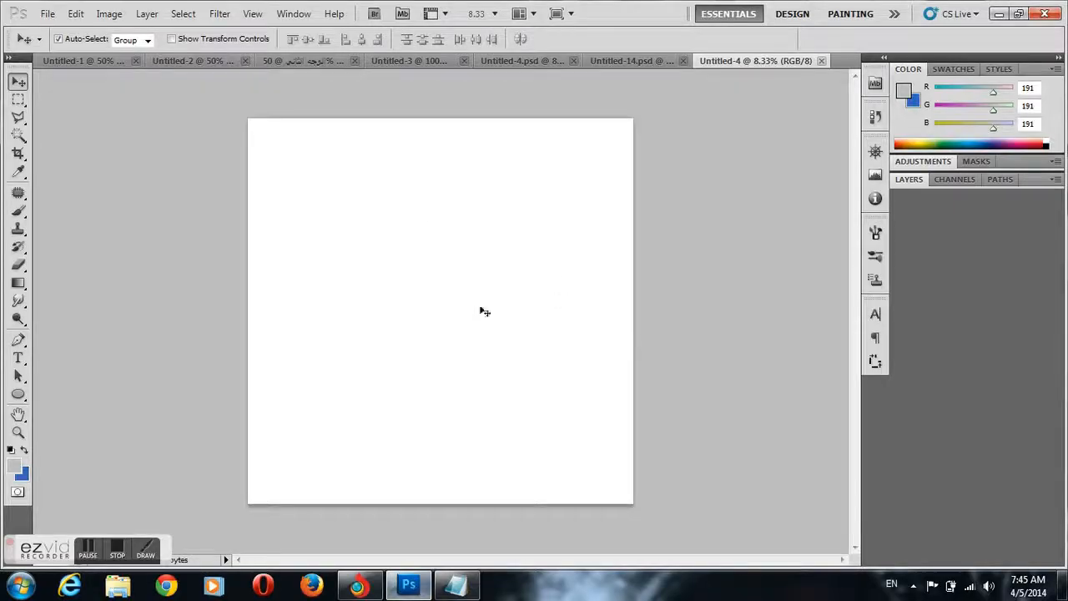
- Draw a large circle shape with the Ellipse tool on the blank canvas and set its fill colour to black
{"action": "left_click", "coordinate": [20, 395]}
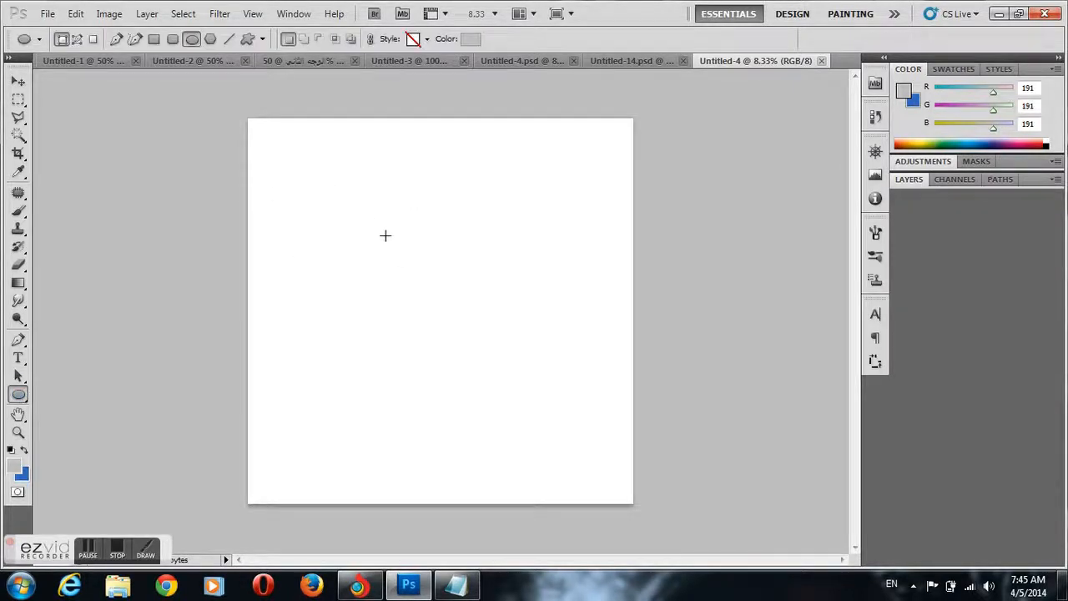
{"action": "left_click_drag", "start_coordinate": [309, 161], "coordinate": [623, 428]}
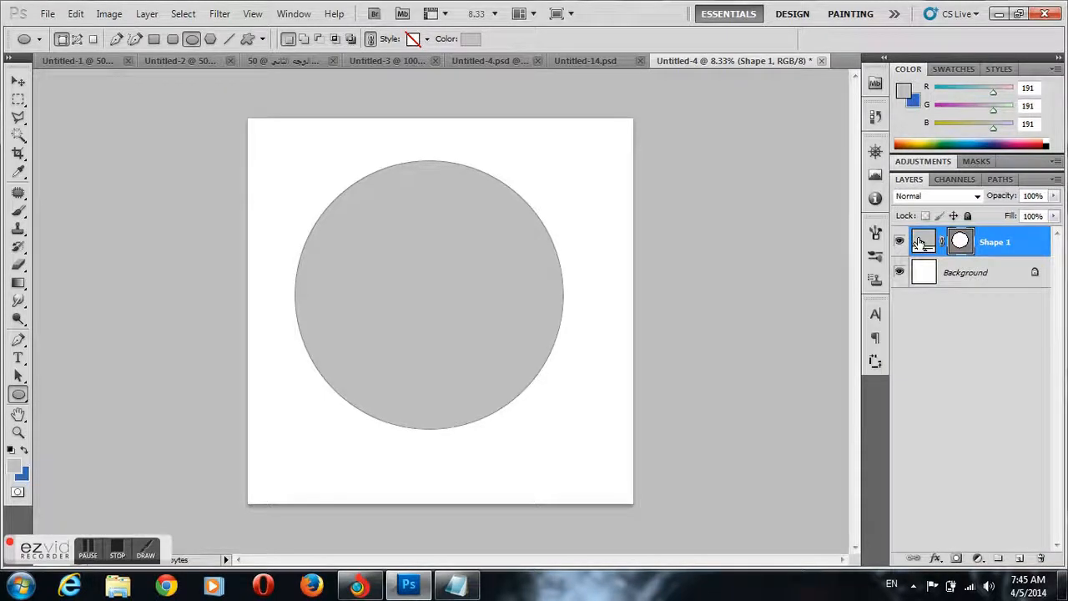
{"action": "double_click", "coordinate": [921, 242]}
{"action": "left_click_drag", "start_coordinate": [779, 232], "coordinate": [718, 309]}
{"action": "left_click", "coordinate": [1043, 102]}
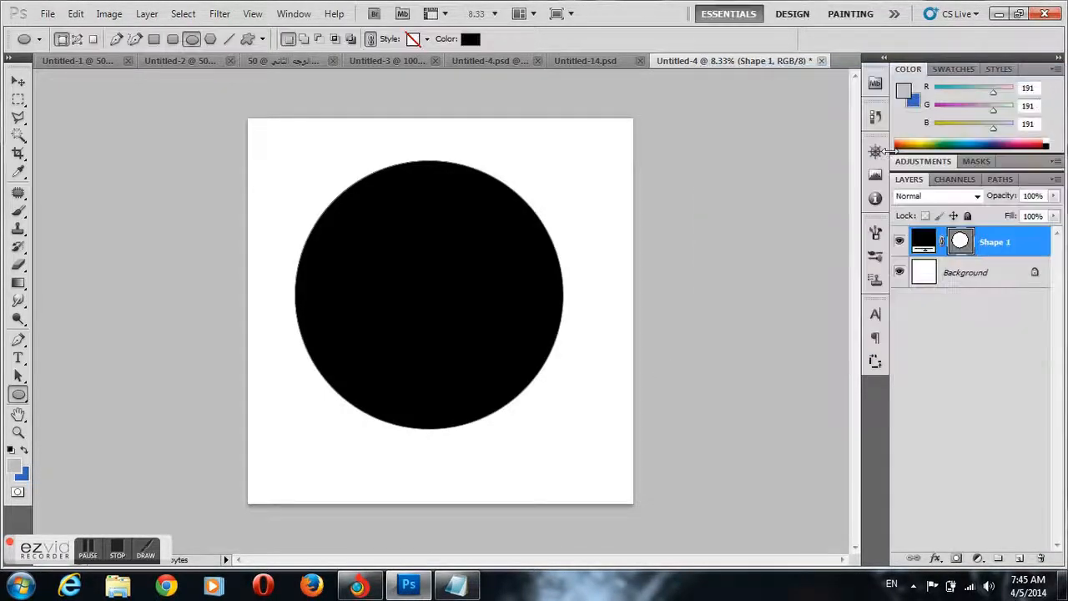
- Move the black circle near the canvas's upper-left corner and scale it proportionally to about 90%, then hide the transform controls
{"action": "left_click", "coordinate": [19, 82]}
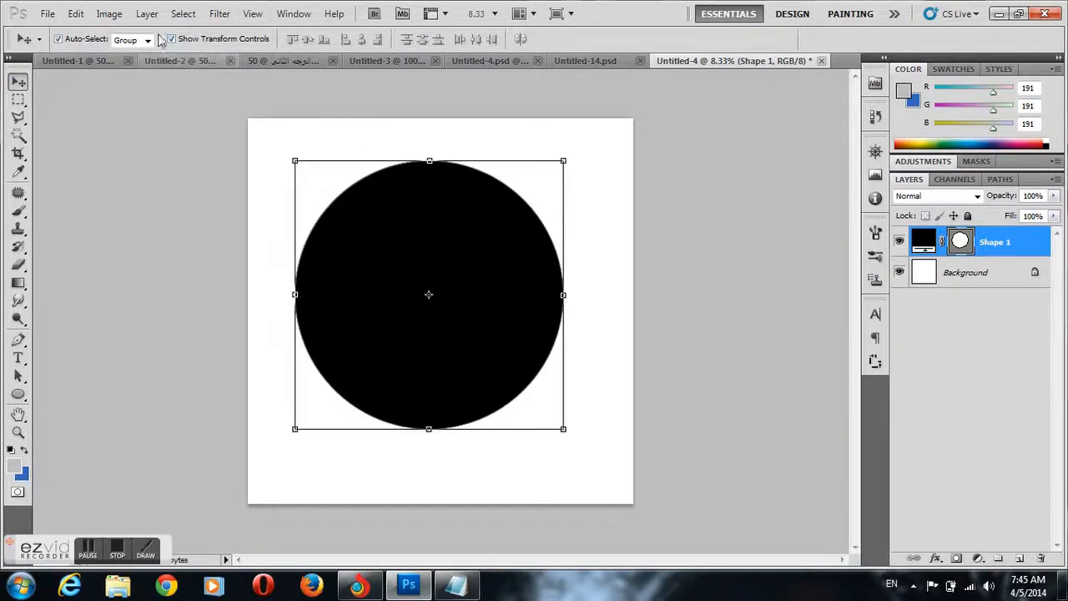
{"action": "left_click_drag", "start_coordinate": [365, 191], "coordinate": [346, 163]}
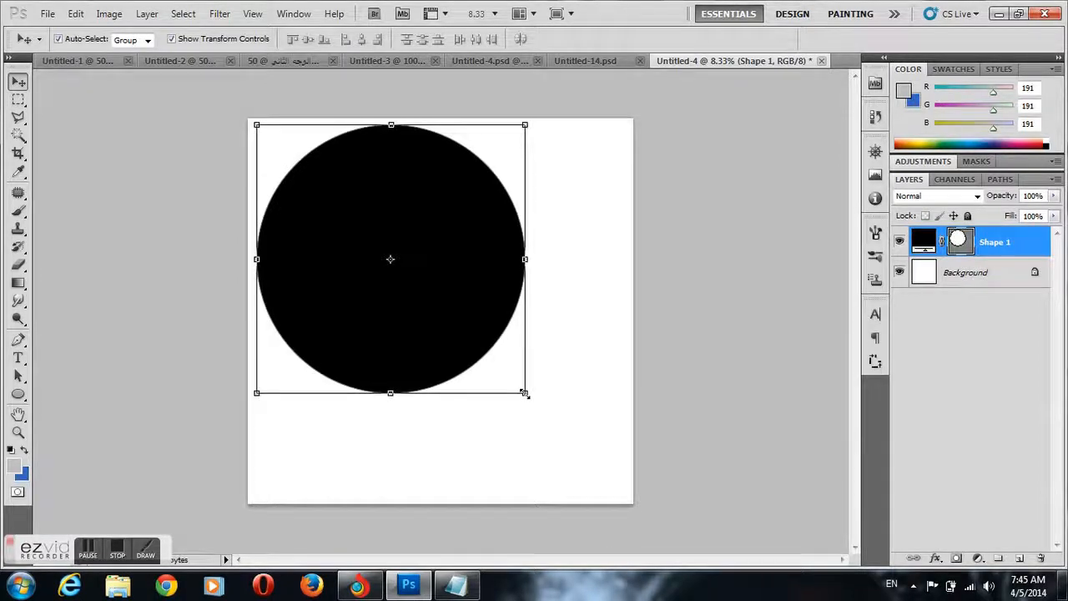
{"action": "left_click_drag", "start_coordinate": [524, 393], "coordinate": [494, 373]}
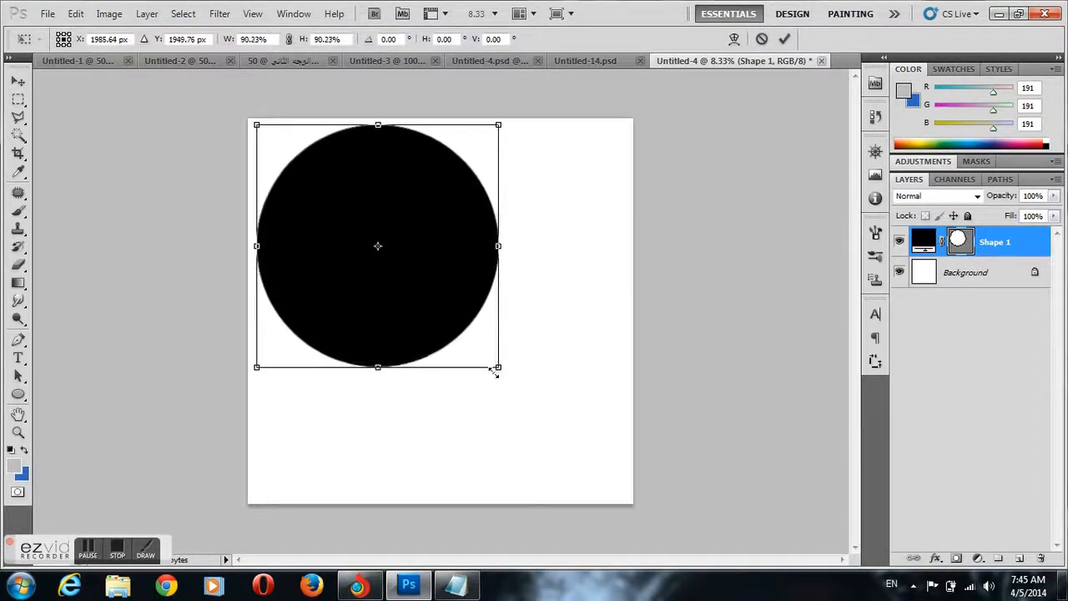
{"action": "left_click", "coordinate": [784, 38]}
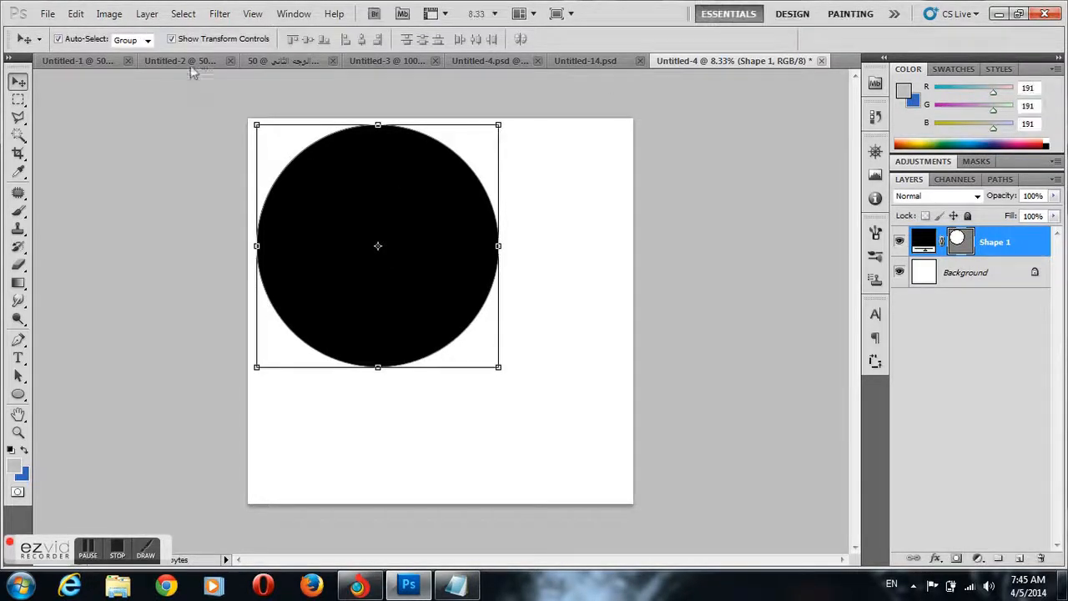
{"action": "left_click", "coordinate": [172, 38]}
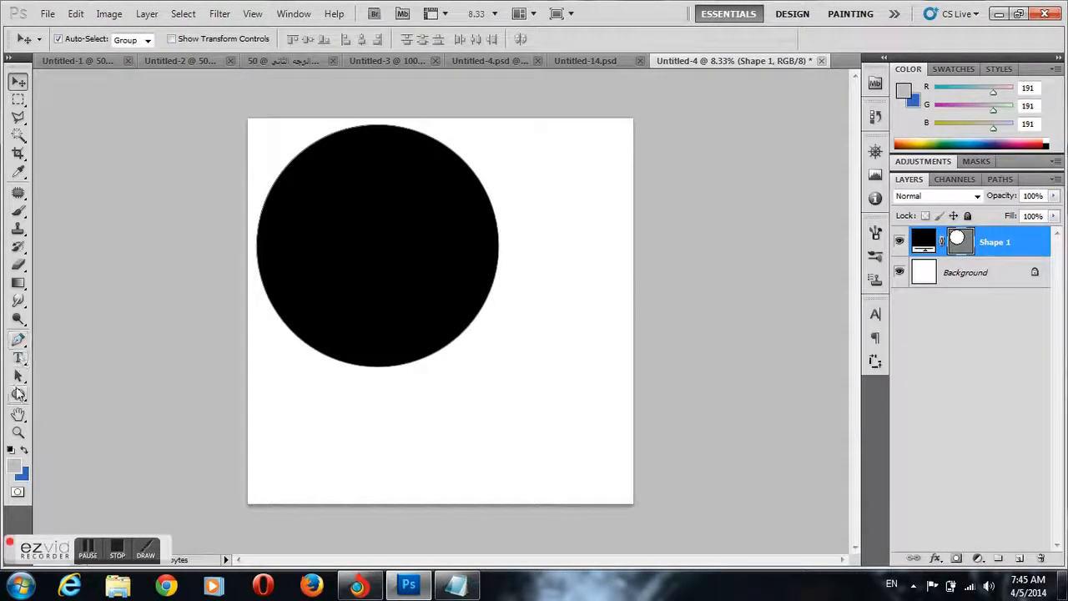
- Activate the Shape 1 vector mask, then copy the circle's path and paste it into the same layer
{"action": "left_click", "coordinate": [17, 394]}
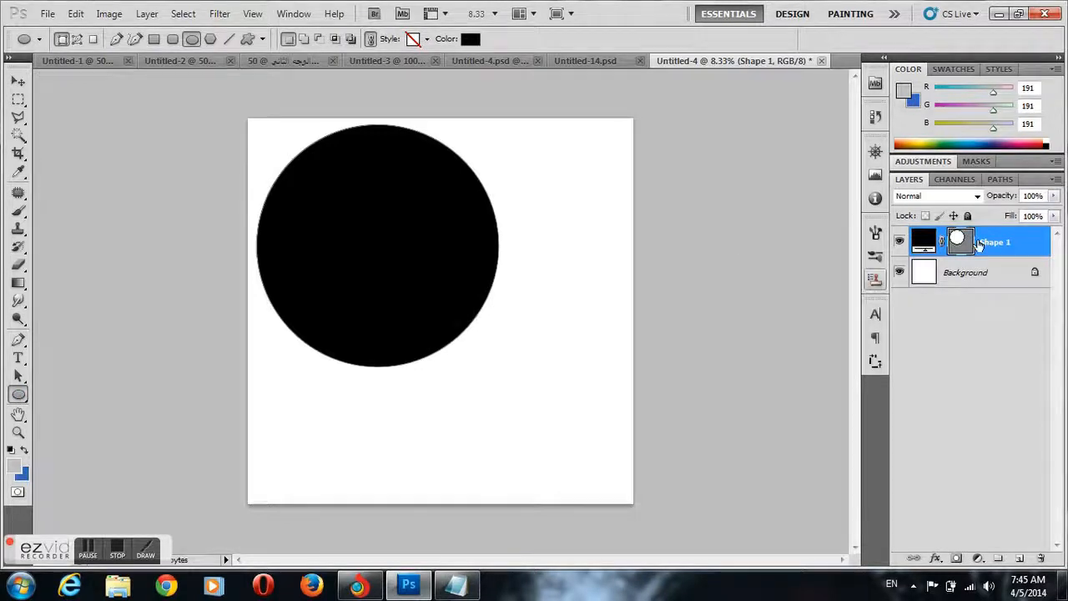
{"action": "left_click", "coordinate": [960, 241]}
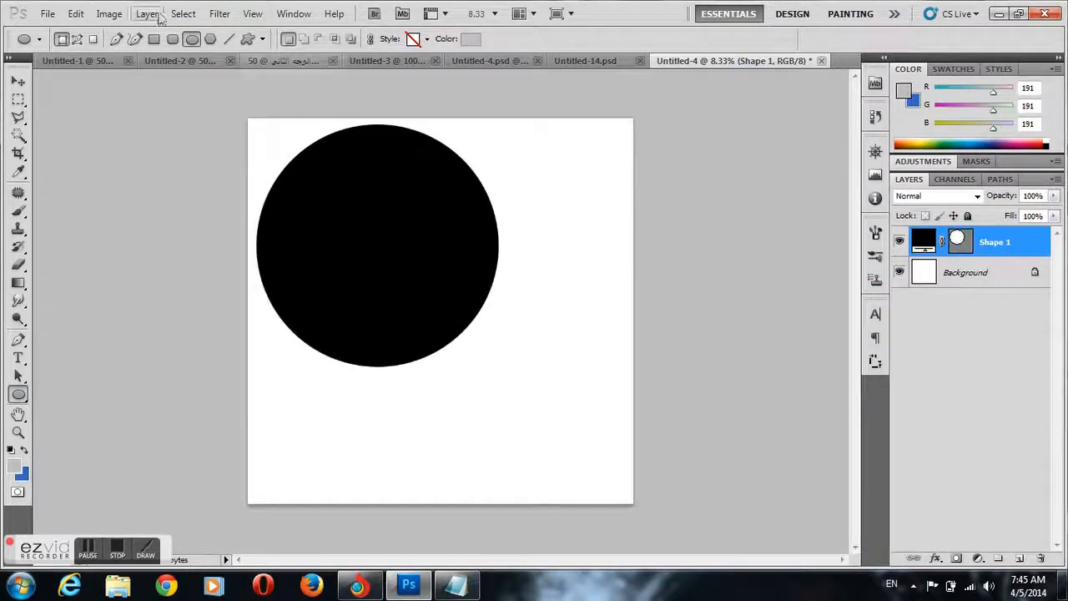
{"action": "left_click", "coordinate": [83, 13]}
{"action": "left_click", "coordinate": [84, 14]}
{"action": "left_click", "coordinate": [959, 241]}
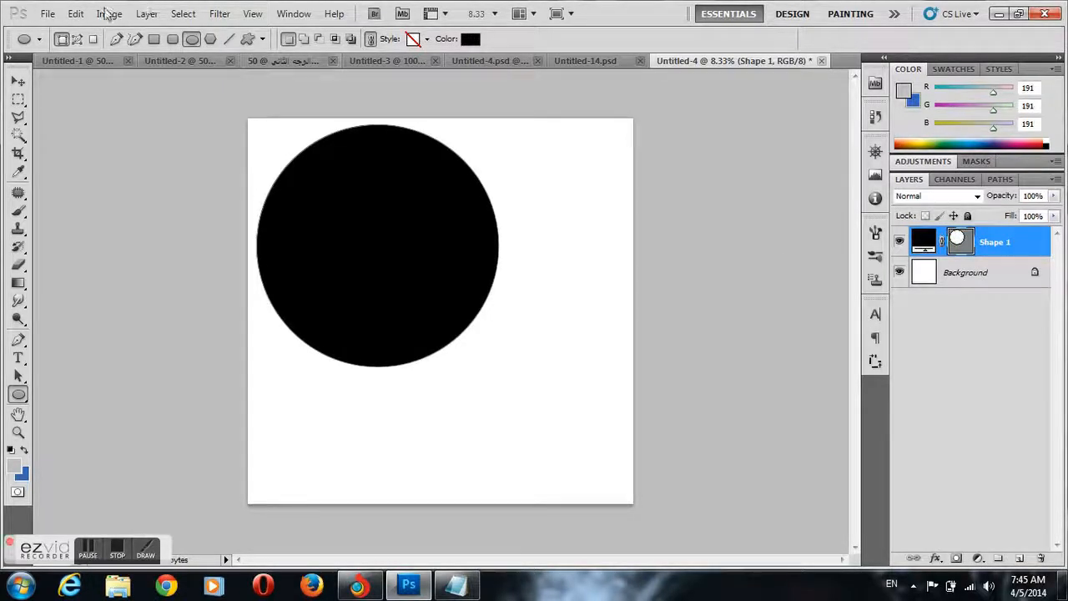
{"action": "left_click", "coordinate": [77, 13]}
{"action": "left_click", "coordinate": [116, 103]}
{"action": "left_click", "coordinate": [75, 15]}
{"action": "left_click", "coordinate": [110, 129]}
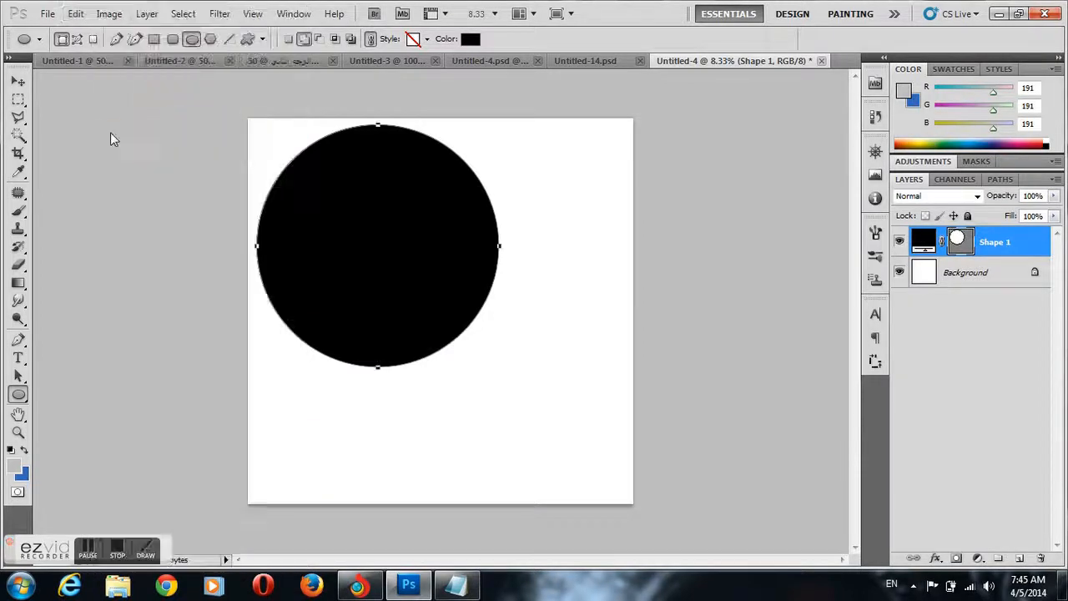
- Offset the pasted circle path slightly down and right with its bounding box shown, and set it to exclude overlapping shape areas
{"action": "left_click", "coordinate": [19, 376]}
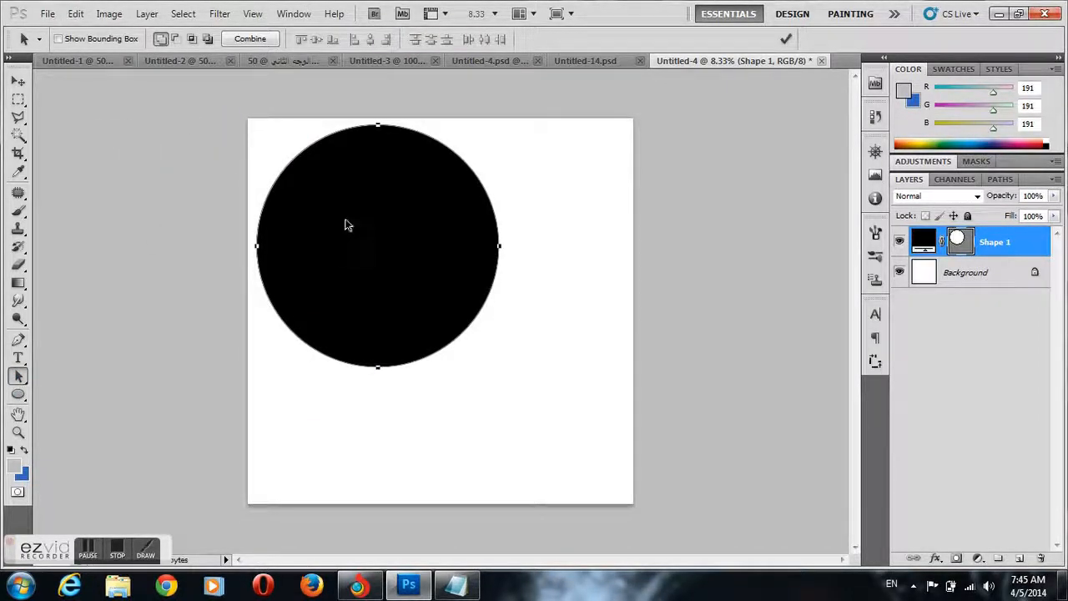
{"action": "left_click", "coordinate": [60, 39]}
{"action": "left_click_drag", "start_coordinate": [345, 208], "coordinate": [352, 219]}
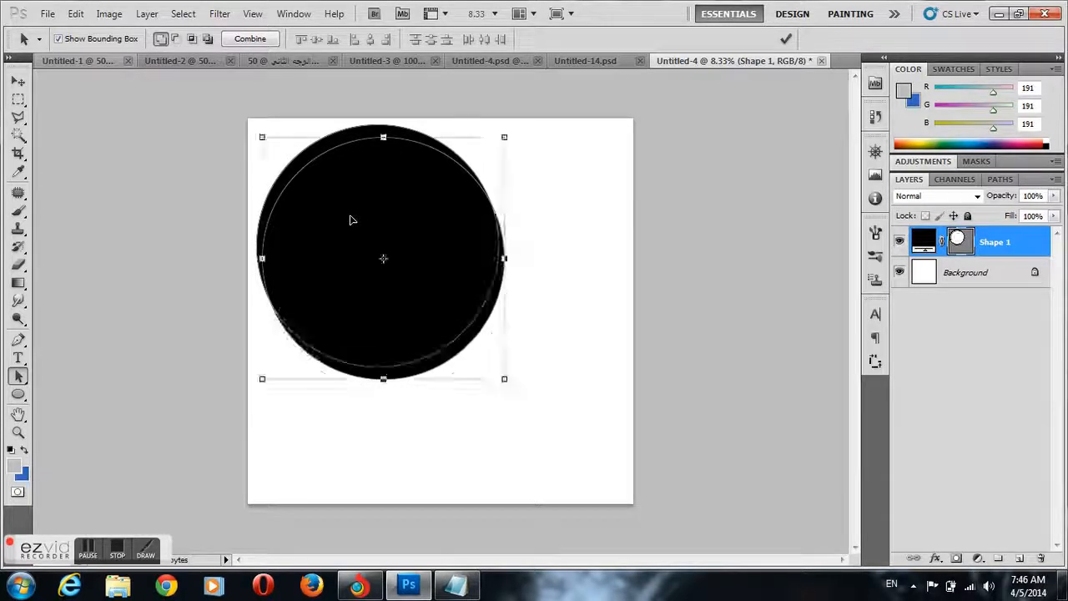
{"action": "left_click", "coordinate": [192, 45]}
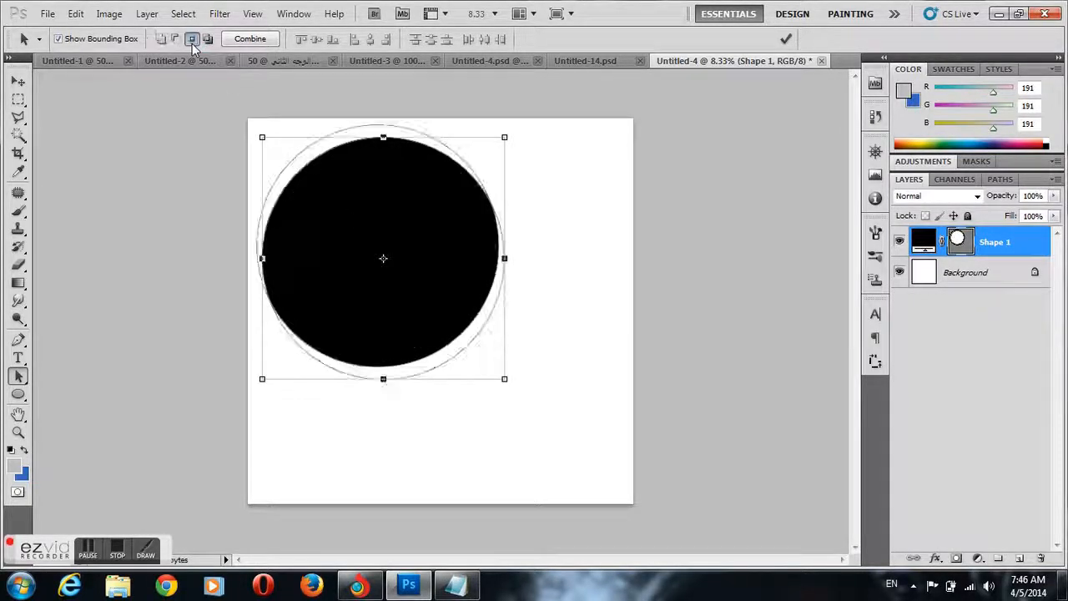
{"action": "left_click", "coordinate": [177, 40]}
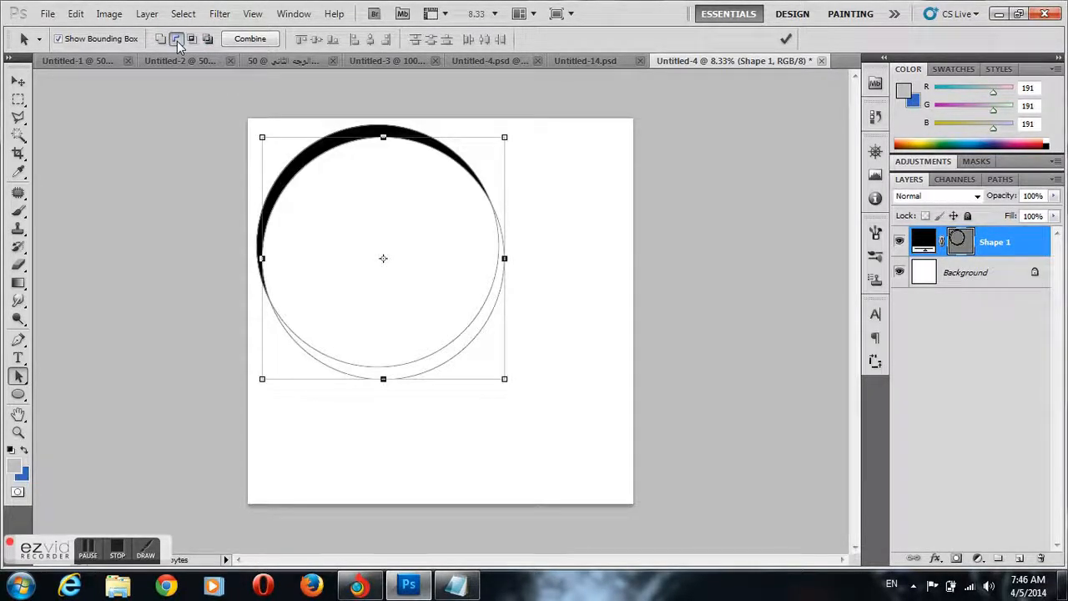
{"action": "left_click", "coordinate": [192, 40]}
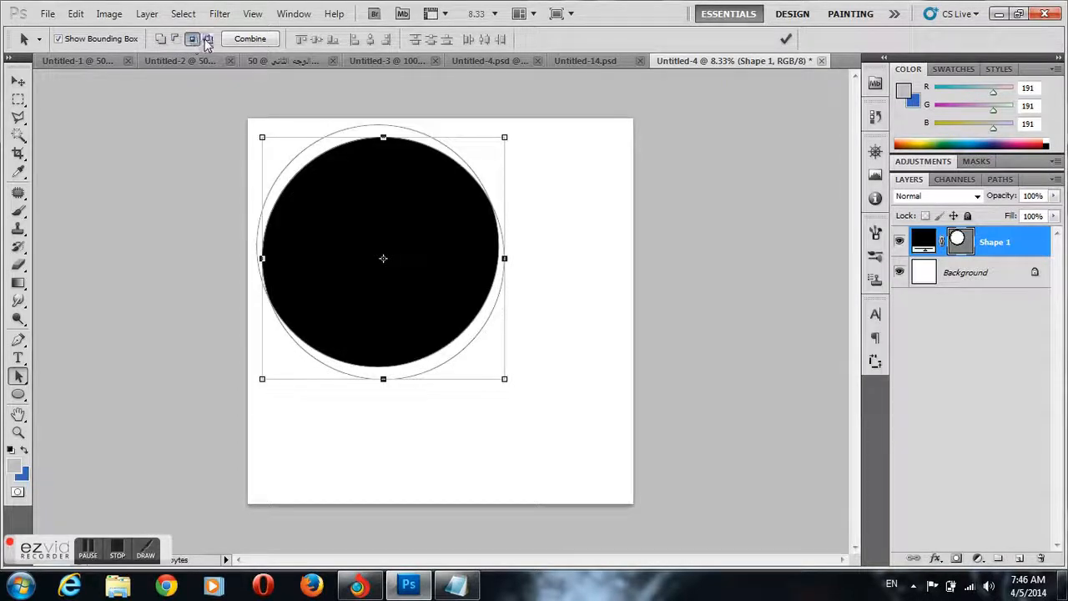
{"action": "left_click", "coordinate": [207, 40]}
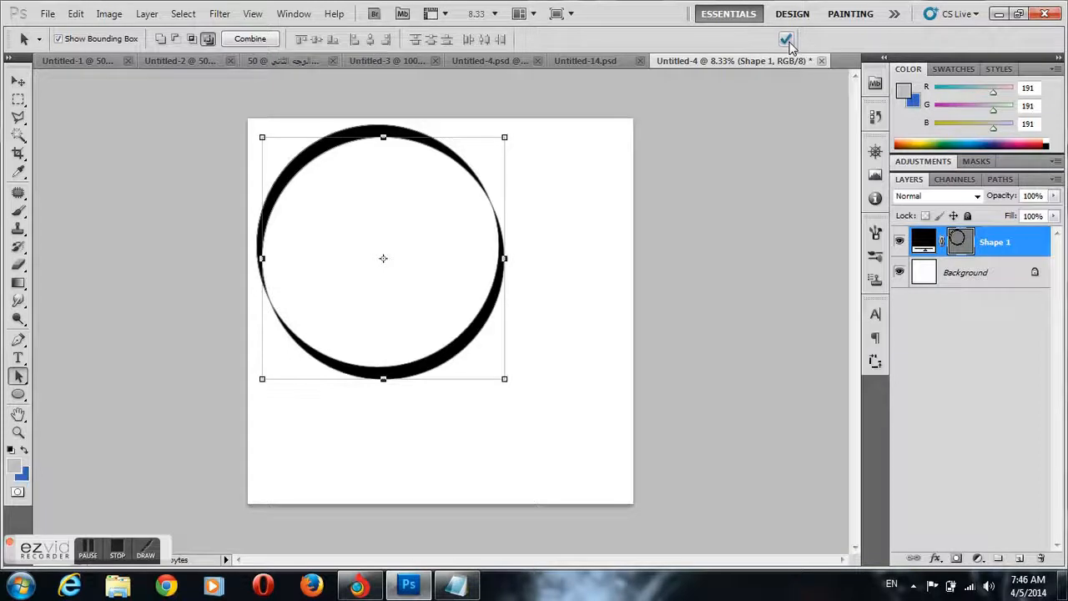
{"action": "left_click", "coordinate": [504, 138]}
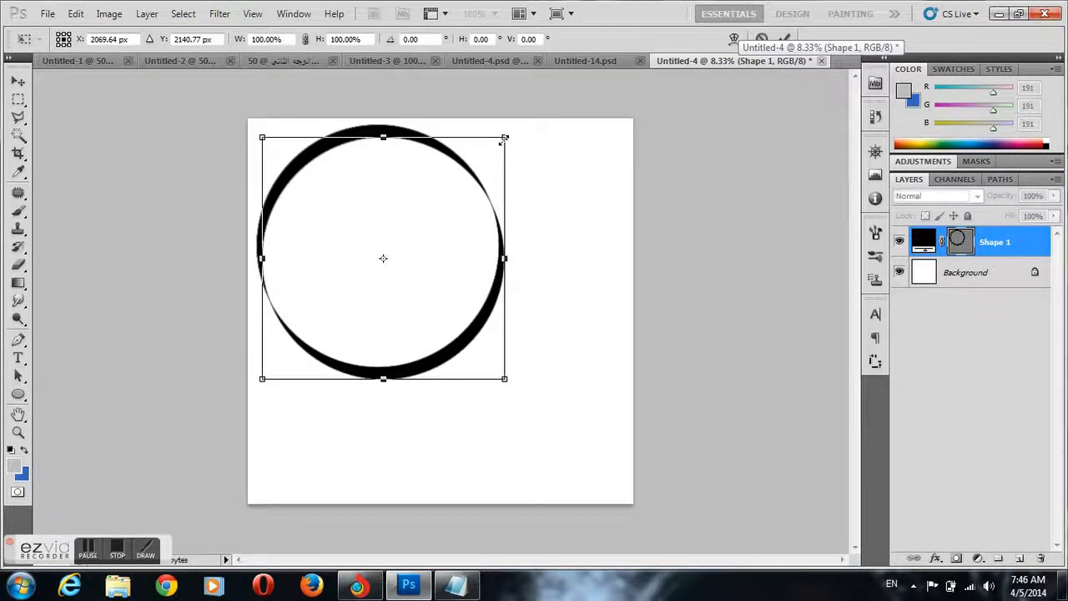
{"action": "left_click", "coordinate": [784, 38]}
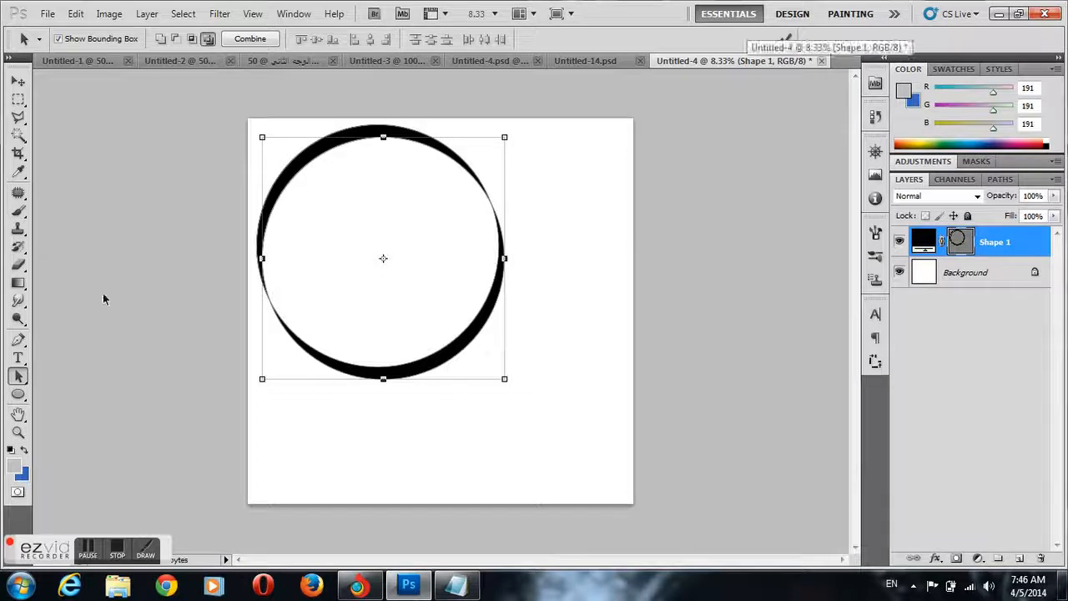
- Copy and paste the offset circle path, and shift the copy slightly further down and right with Free Transform
{"action": "left_click", "coordinate": [75, 15]}
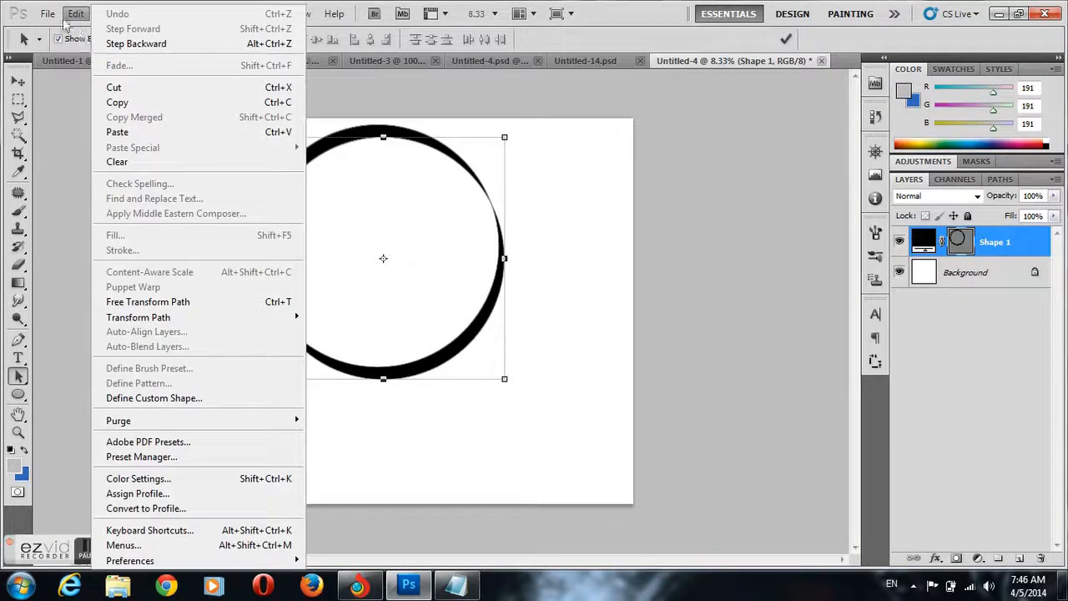
{"action": "left_click", "coordinate": [117, 102]}
{"action": "left_click", "coordinate": [76, 13]}
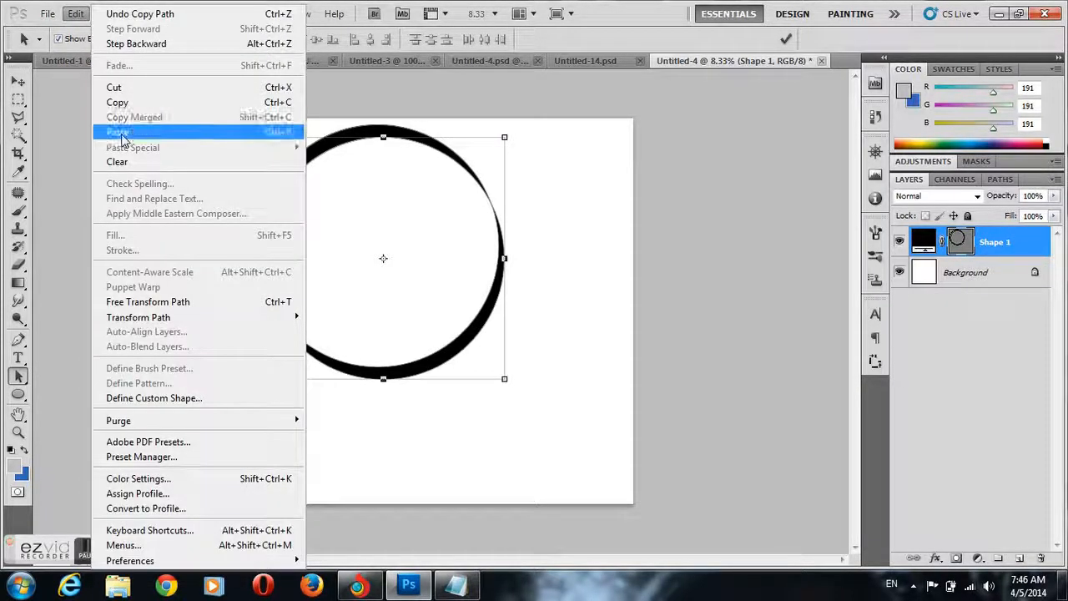
{"action": "left_click", "coordinate": [121, 133]}
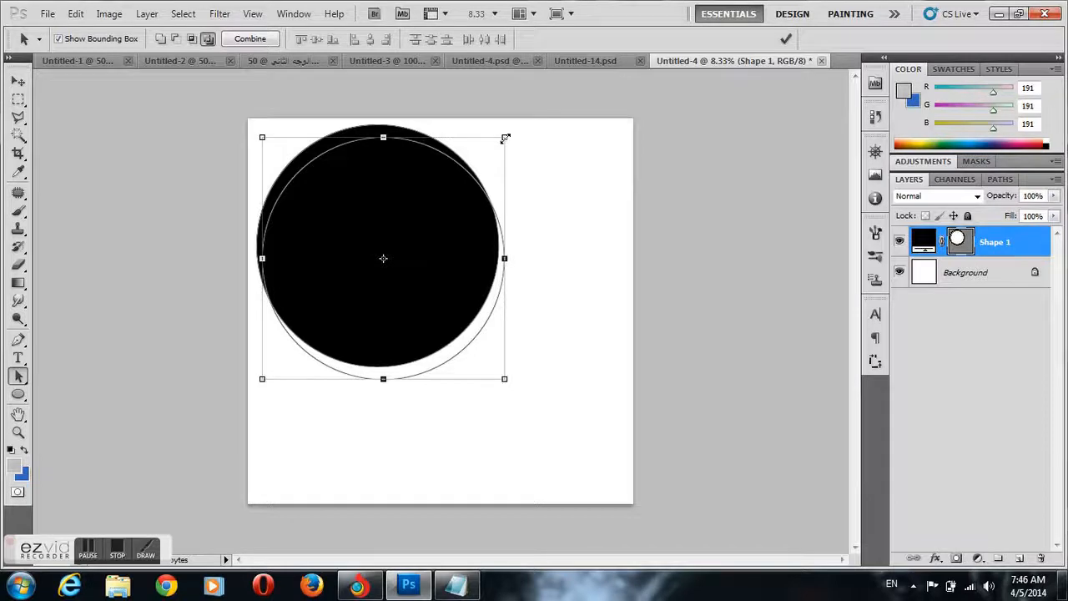
{"action": "key", "text": "ctrl+t"}
{"action": "left_click_drag", "start_coordinate": [383, 185], "coordinate": [388, 191]}
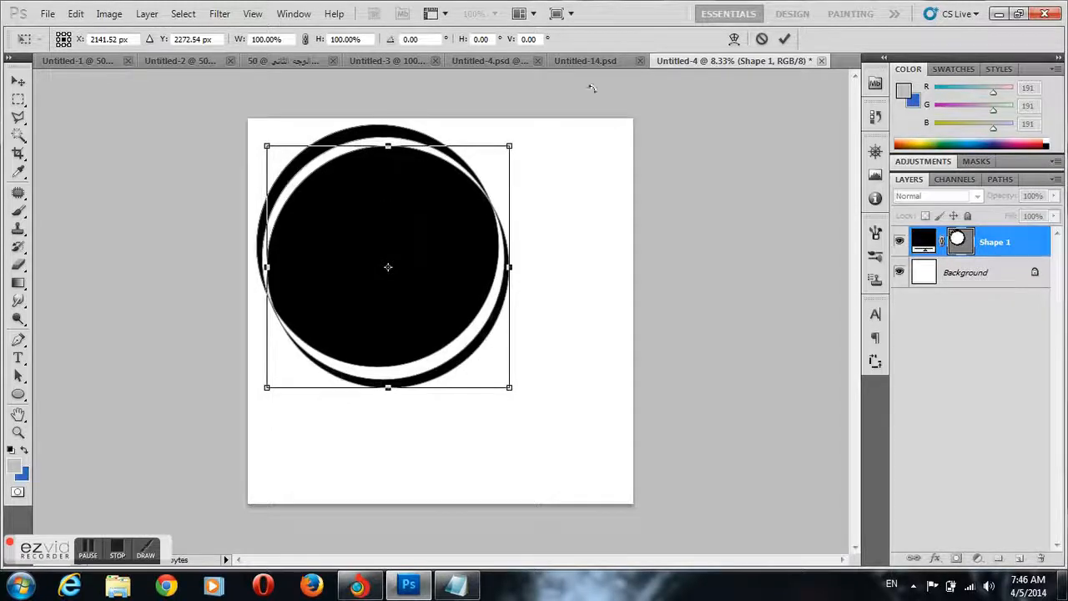
{"action": "left_click", "coordinate": [785, 40]}
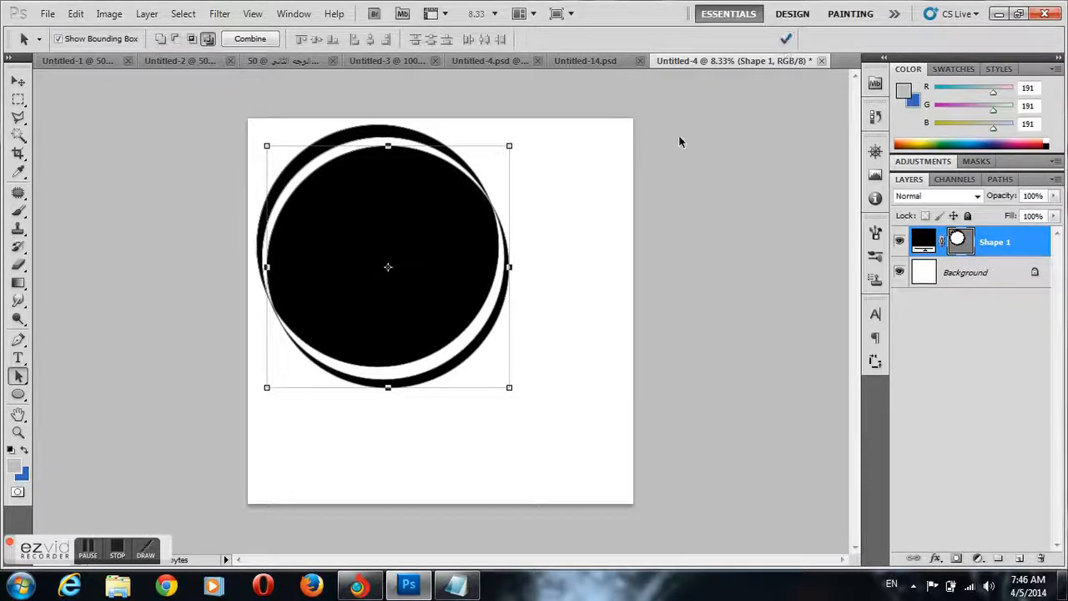
- Repeat the last transform on duplicates of the circle path ten times, building a diagonal band of striped, overlapping circles
{"action": "key", "text": "ctrl+alt+z"}
{"action": "key", "text": "ctrl+alt+z"}
{"action": "key", "text": "ctrl+alt+z"}
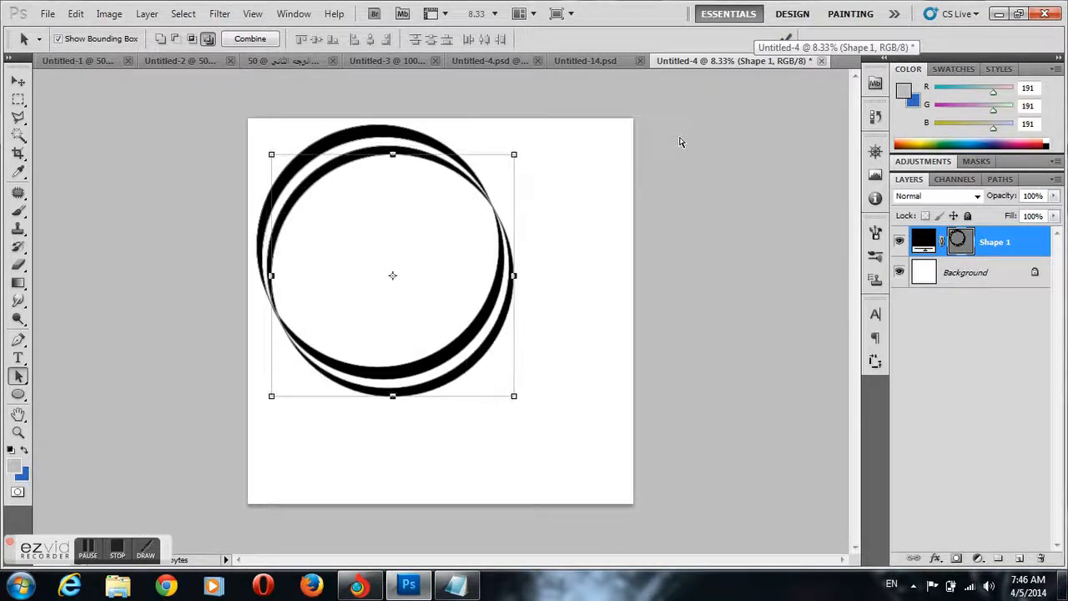
{"action": "key", "text": "ctrl+alt+shift+t"}
{"action": "key", "text": "ctrl+alt+shift+t"}
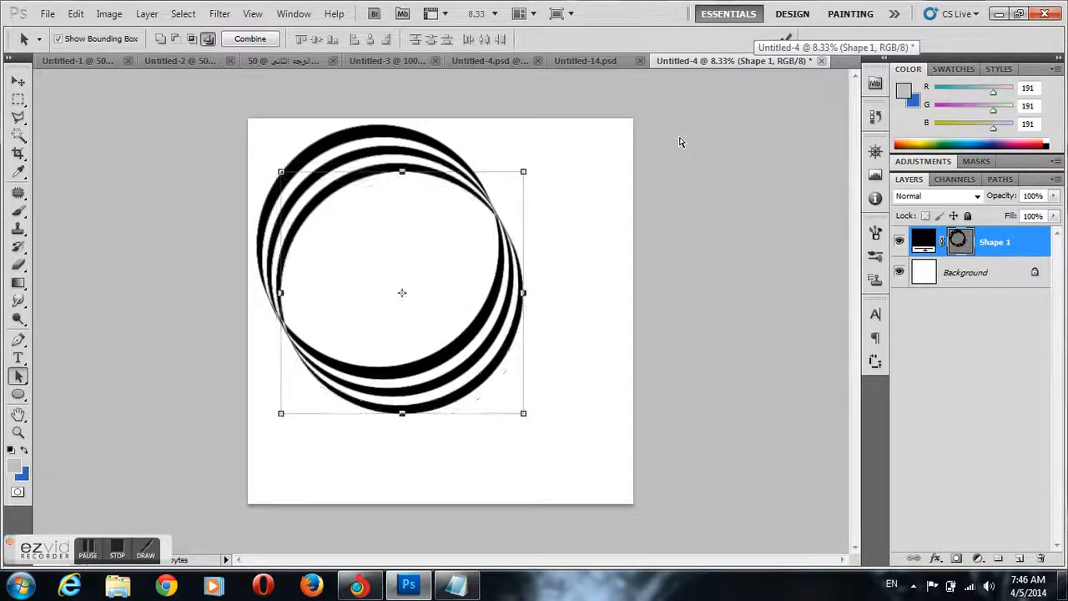
{"action": "key", "text": "ctrl+alt+shift+t"}
{"action": "key", "text": "ctrl+alt+shift+t"}
{"action": "key", "text": "ctrl+alt+shift+t"}
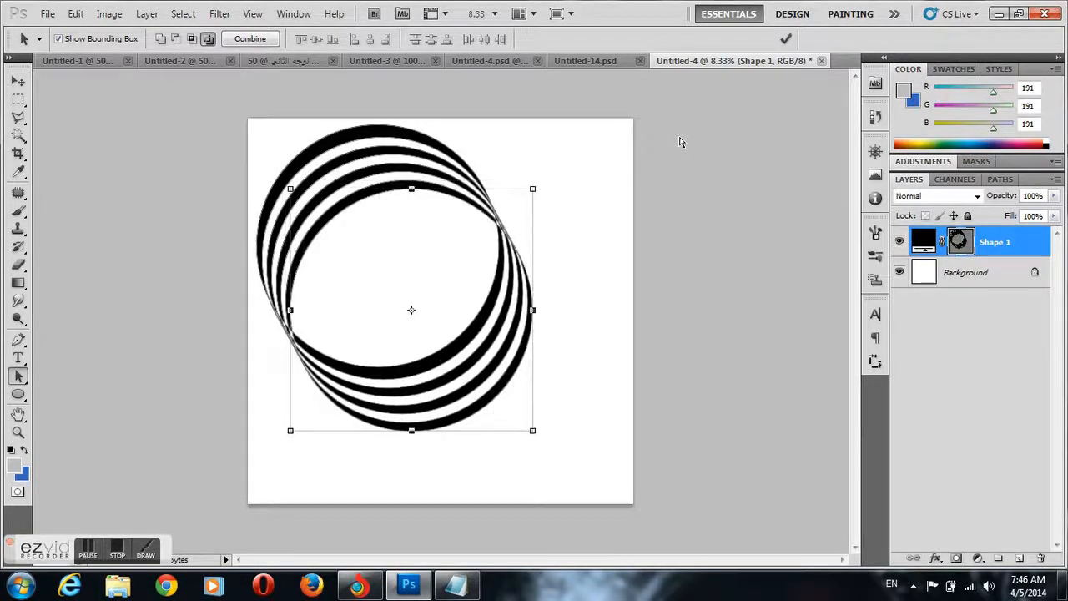
{"action": "key", "text": "ctrl+alt+shift+t"}
{"action": "key", "text": "ctrl+alt+shift+t"}
{"action": "key", "text": "ctrl+alt+shift+t"}
{"action": "key", "text": "ctrl+alt+shift+t"}
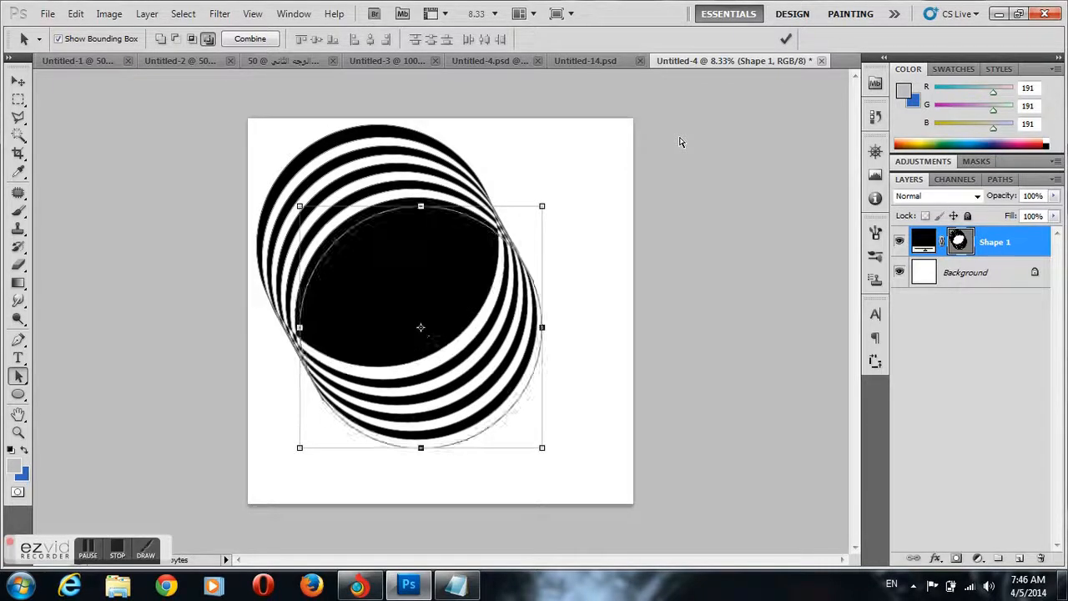
{"action": "key", "text": "ctrl+alt+shift+t"}
{"action": "key", "text": "ctrl+alt+shift+t"}
{"action": "key", "text": "ctrl+alt+shift+t"}
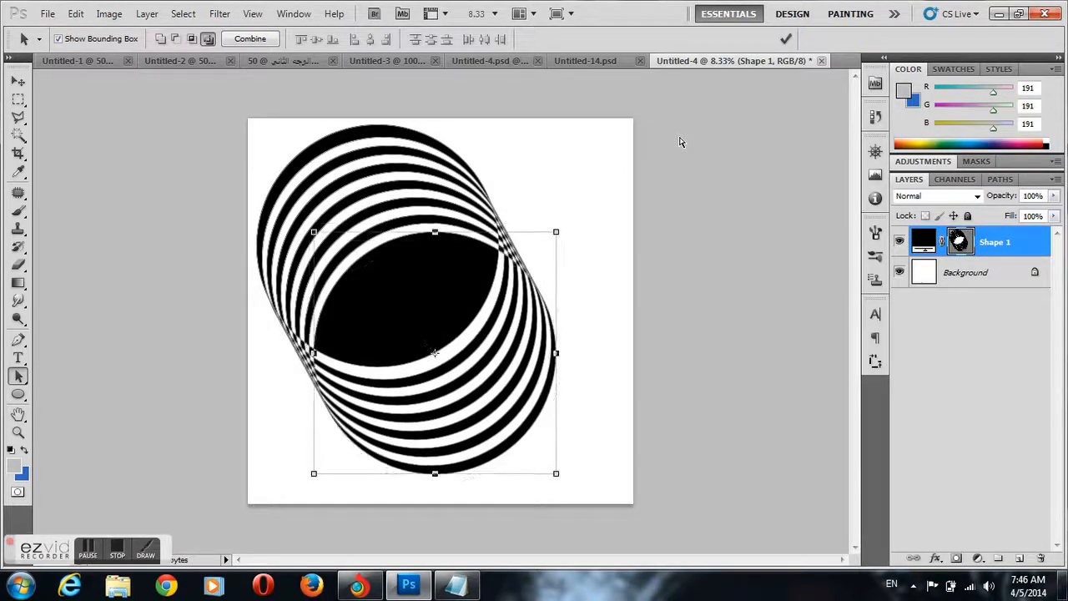
- Keep repeating the last transform on new duplicates of the circle path, extending the diagonal striped band past the canvas's lower edge
{"action": "key", "text": "ctrl+alt+shift+t"}
{"action": "key", "text": "ctrl+alt+shift+t"}
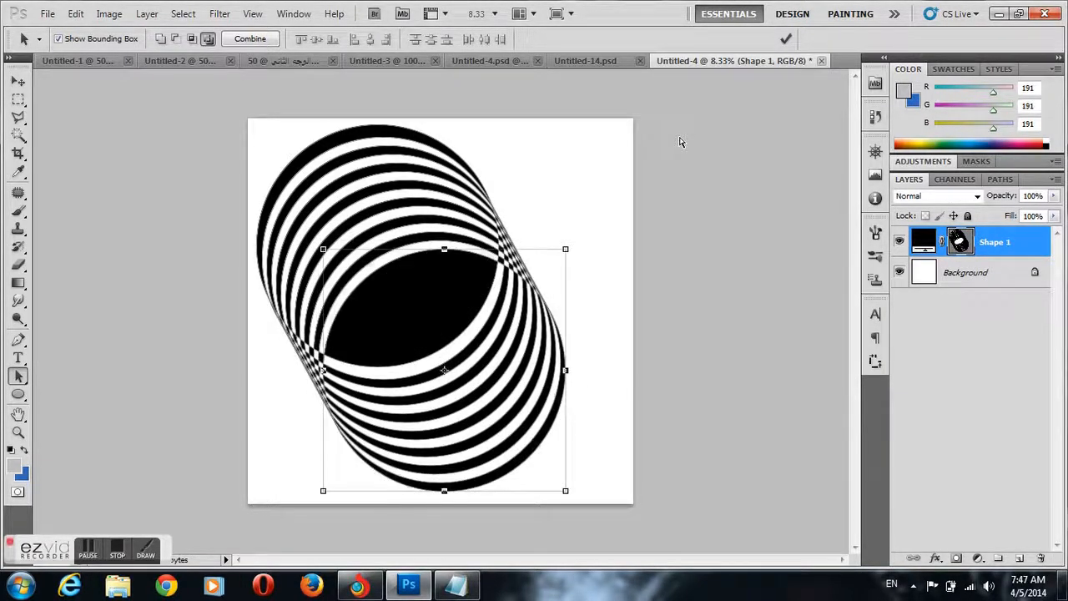
{"action": "key", "text": "ctrl+alt+shift+t"}
{"action": "key", "text": "ctrl+alt+shift+t"}
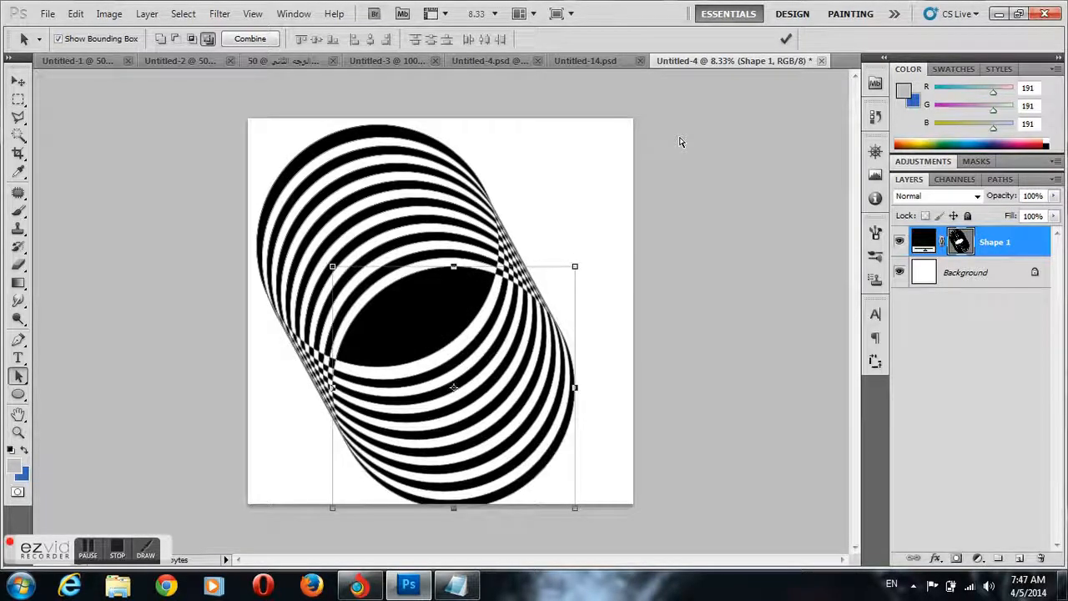
{"action": "key", "text": "ctrl+alt+shift+t"}
{"action": "key", "text": "ctrl+alt+shift+t"}
{"action": "key", "text": "ctrl+alt+shift+t"}
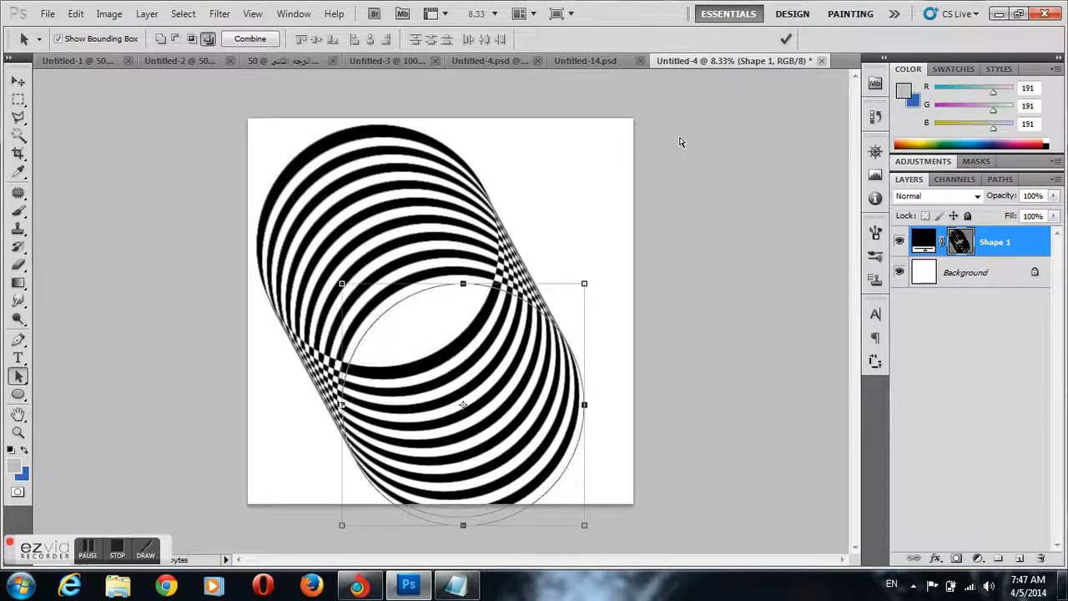
{"action": "key", "text": "ctrl+alt+shift+t"}
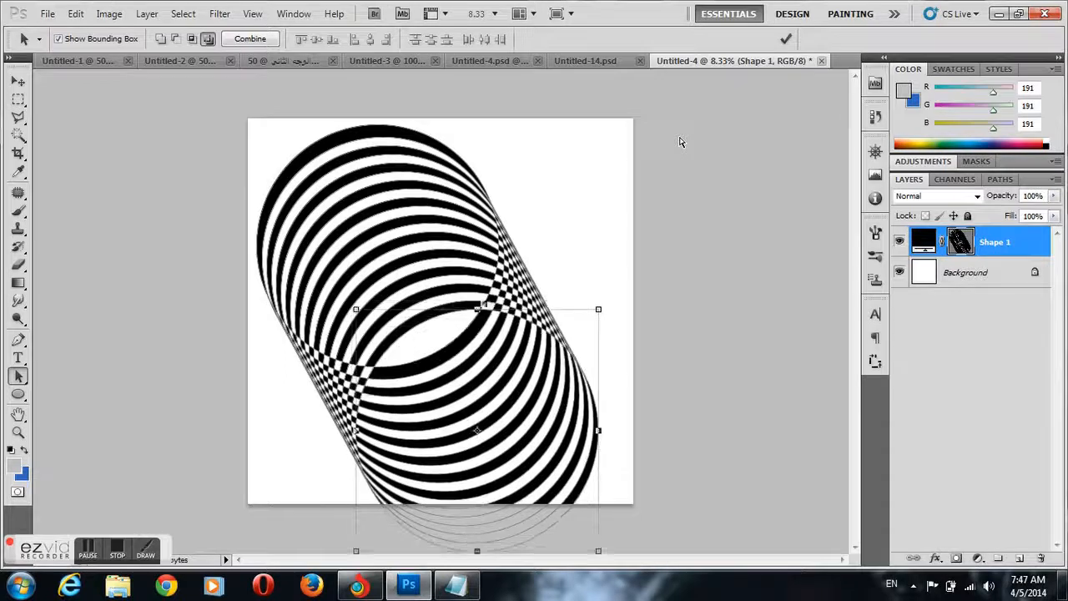
{"action": "key", "text": "ctrl+alt+shift+t"}
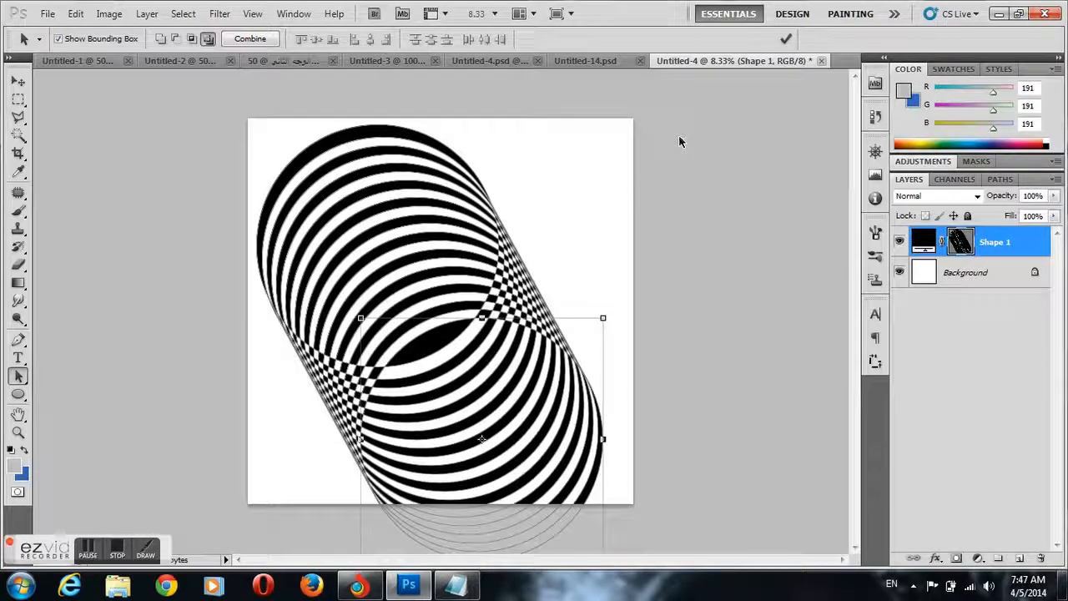
{"action": "key", "text": "ctrl+alt+shift+t"}
{"action": "key", "text": "ctrl+alt+shift+t"}
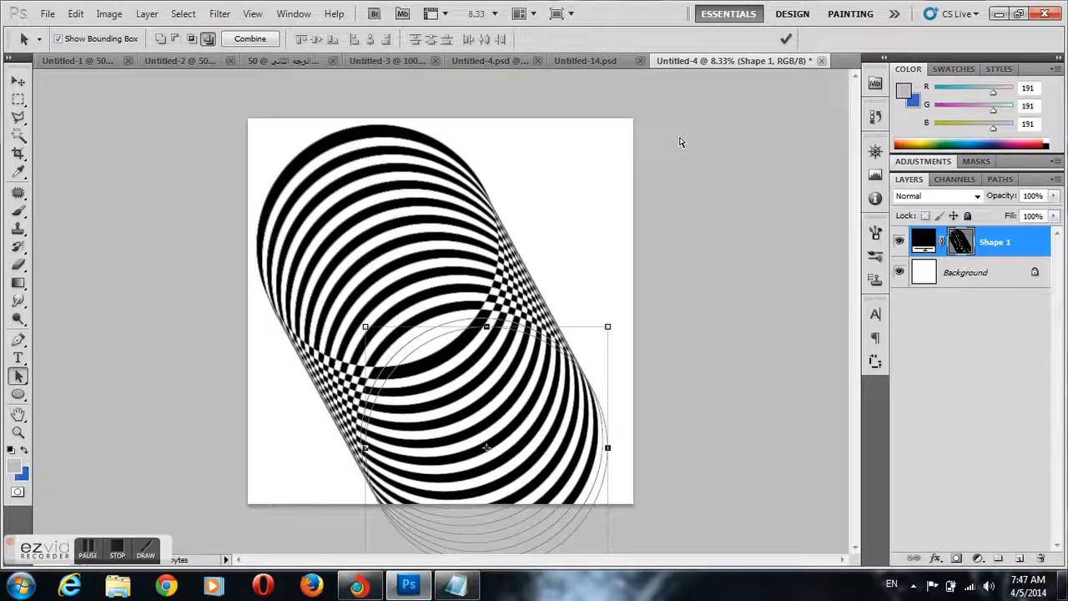
{"action": "key", "text": "ctrl+alt+shift+t"}
{"action": "key", "text": "ctrl+alt+shift+t"}
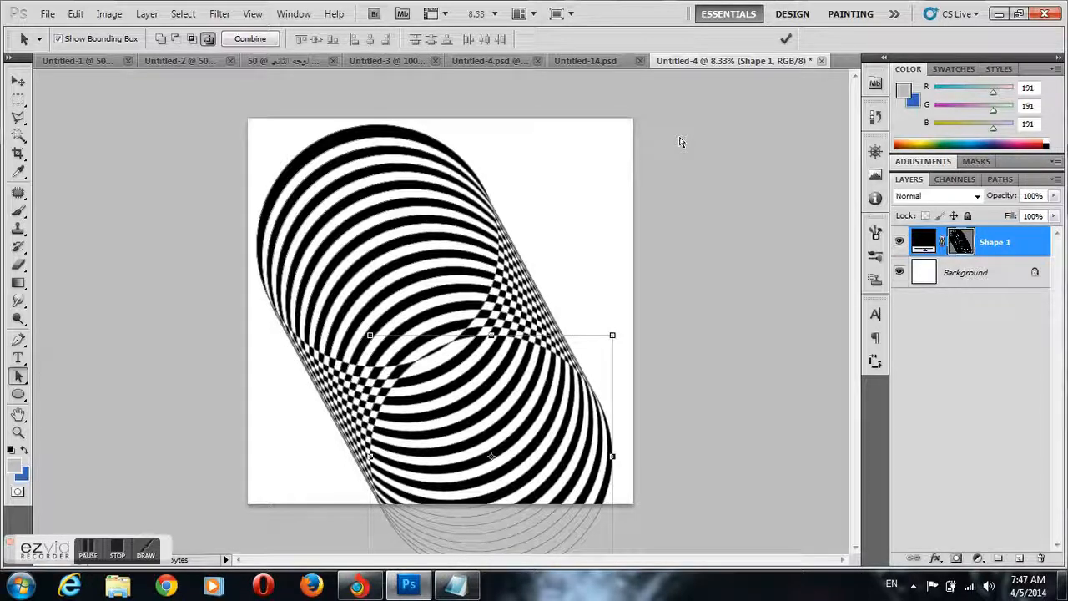
- Undo the last few circle duplicates at the lower end of the band and dismiss the active path
{"action": "key", "text": "ctrl+alt+z"}
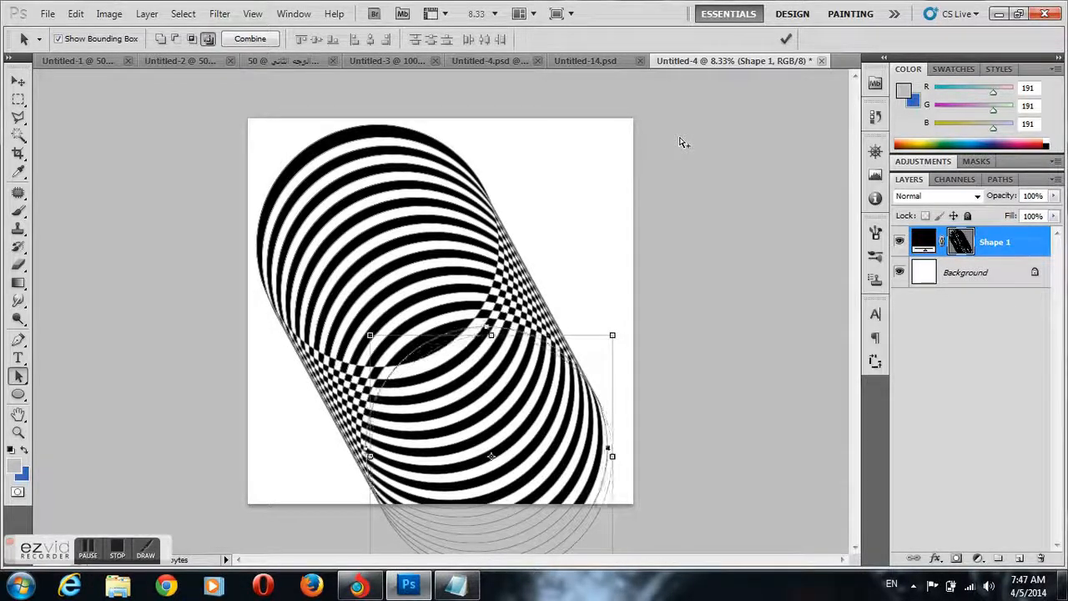
{"action": "key", "text": "ctrl+alt+z"}
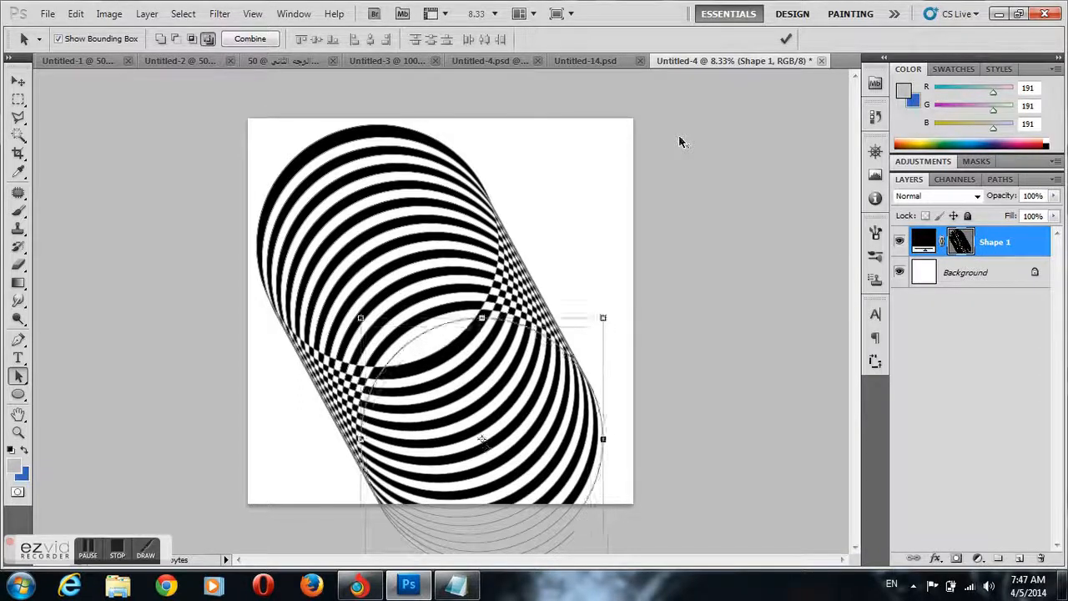
{"action": "left_click", "coordinate": [787, 41]}
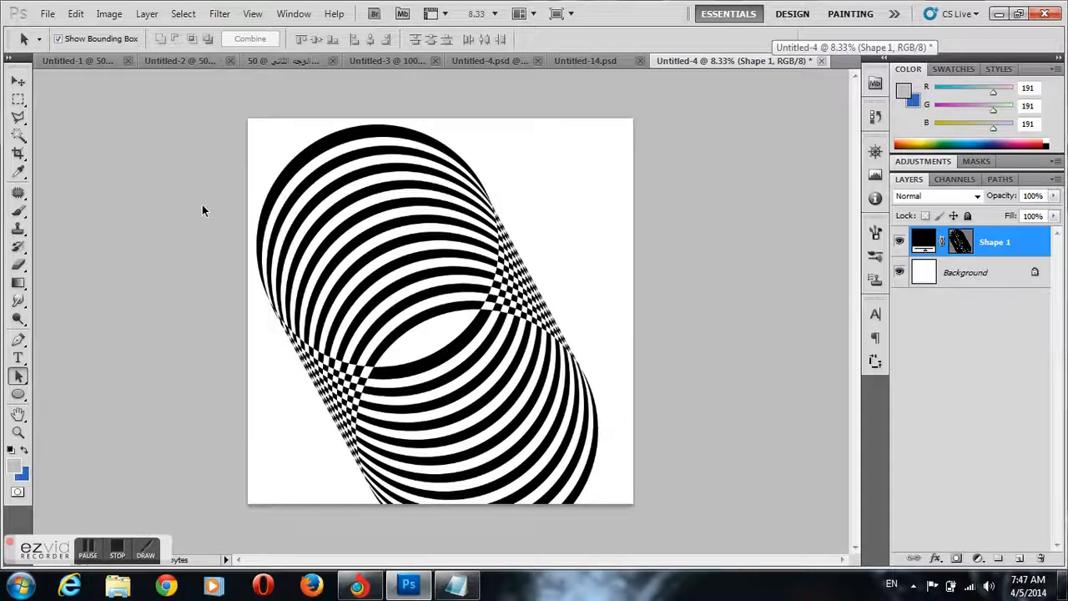
- Move the striped circle shape slightly up and to the left on the canvas with the Move tool
{"action": "key", "text": "v"}
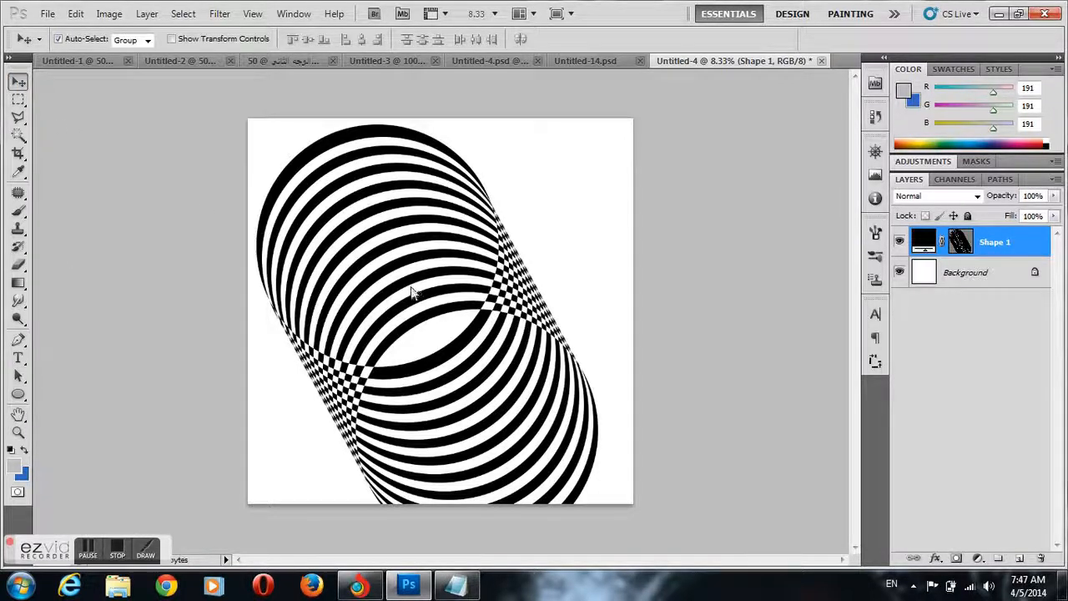
{"action": "left_click", "coordinate": [606, 208]}
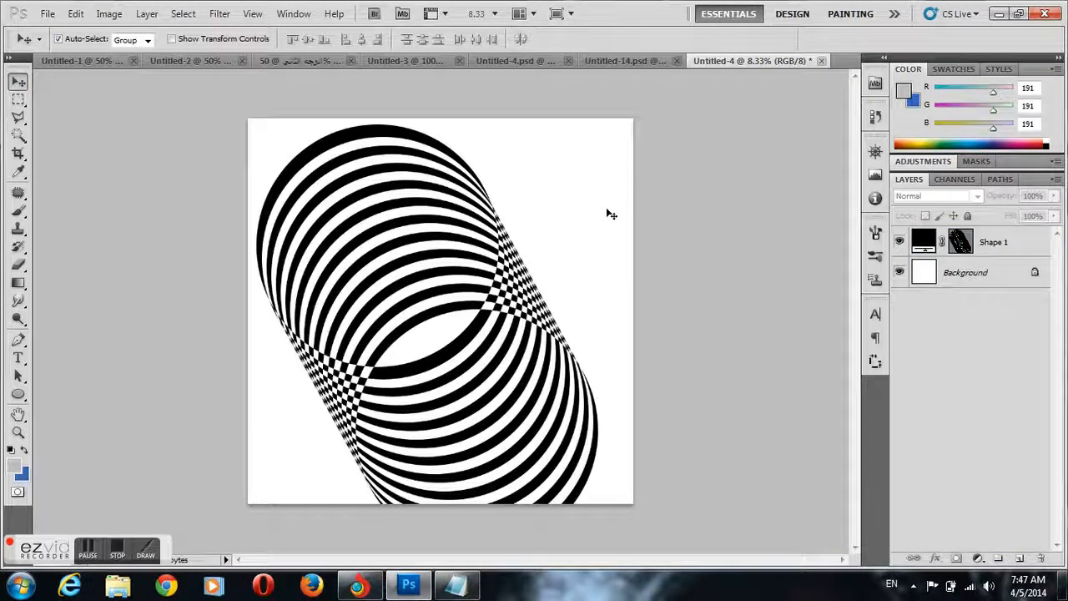
{"action": "left_click_drag", "start_coordinate": [462, 257], "coordinate": [434, 223]}
- Select the lowermost circle path with Path Selection and try the intersect, subtract and add shape area modes on it
{"action": "left_click", "coordinate": [18, 377]}
{"action": "left_click", "coordinate": [398, 502]}
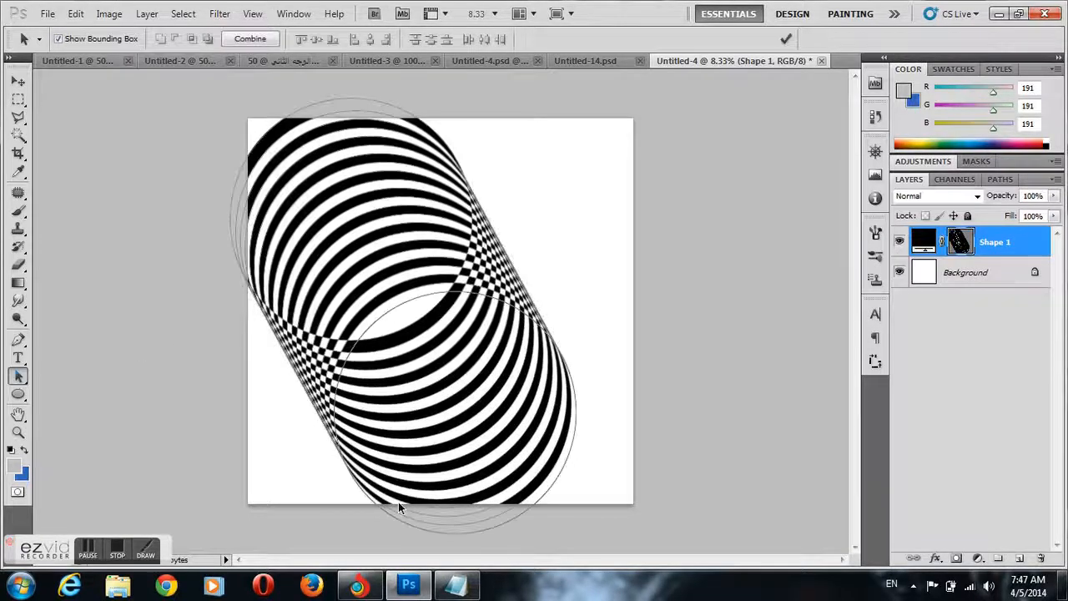
{"action": "left_click", "coordinate": [564, 473]}
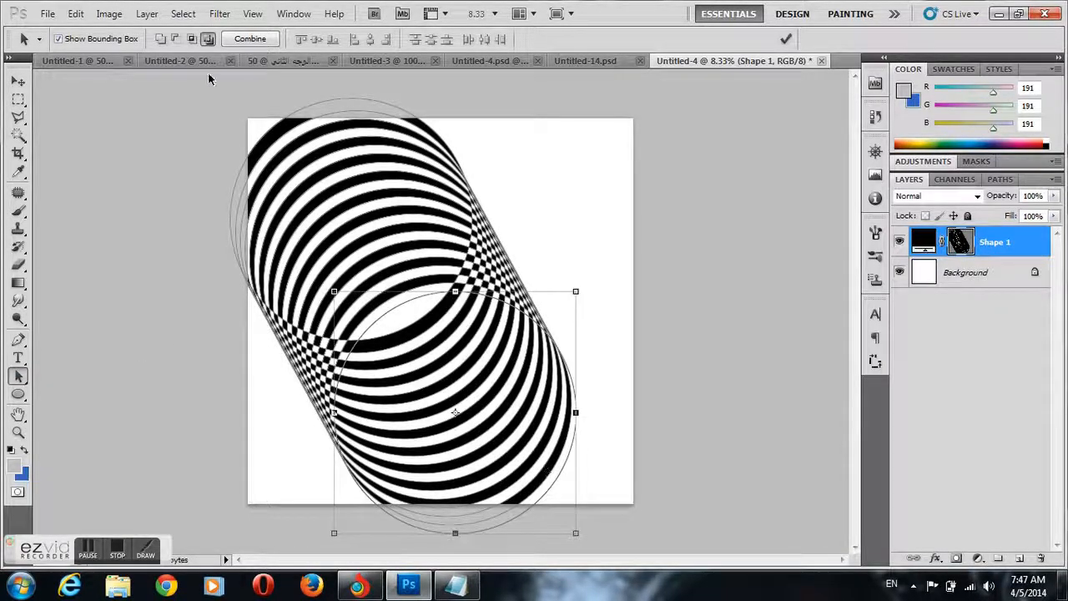
{"action": "left_click", "coordinate": [192, 44]}
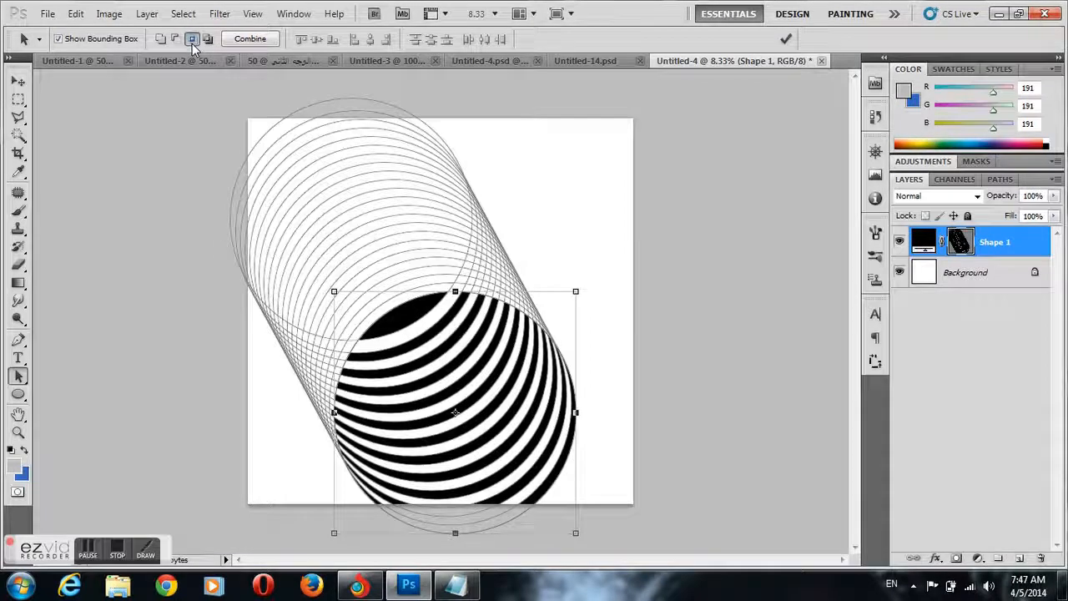
{"action": "left_click", "coordinate": [176, 40]}
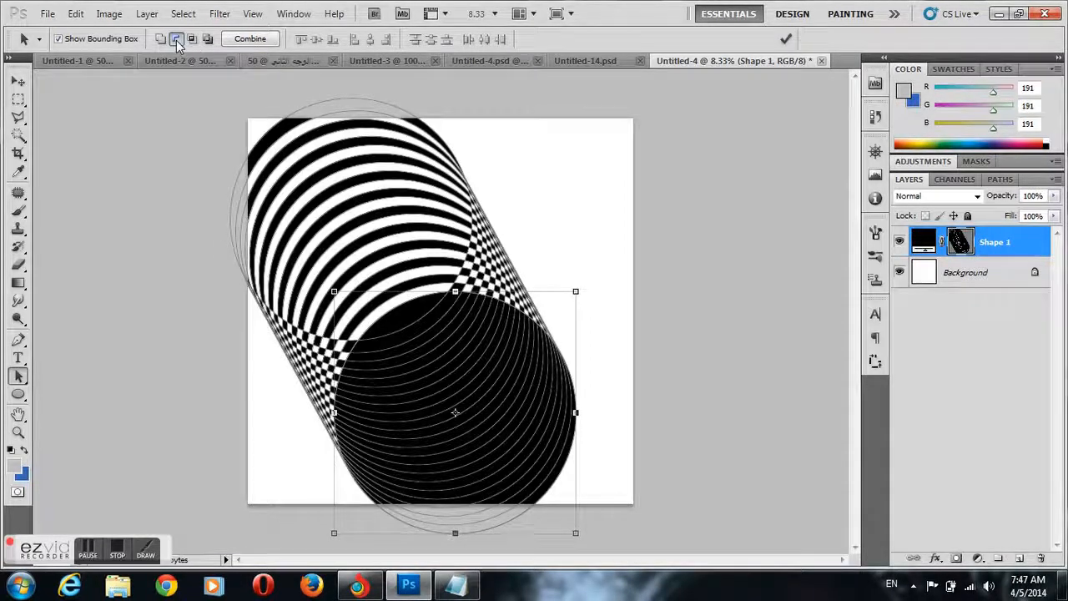
{"action": "left_click", "coordinate": [164, 41]}
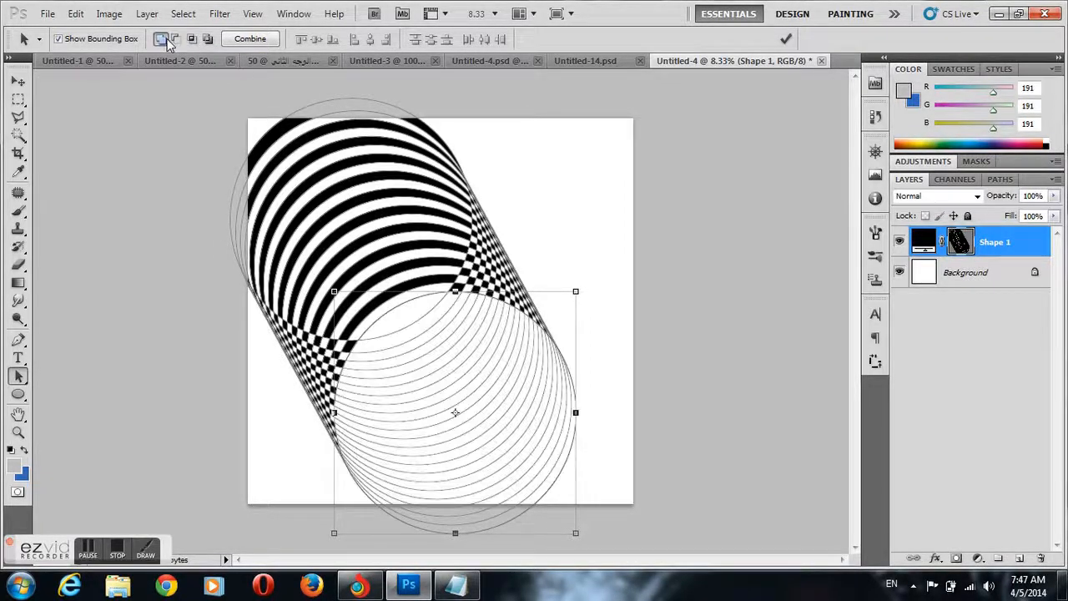
- Cut the uppermost circle path, paste it back into the Shape 1 mask, and dismiss the active path
{"action": "left_click", "coordinate": [391, 103]}
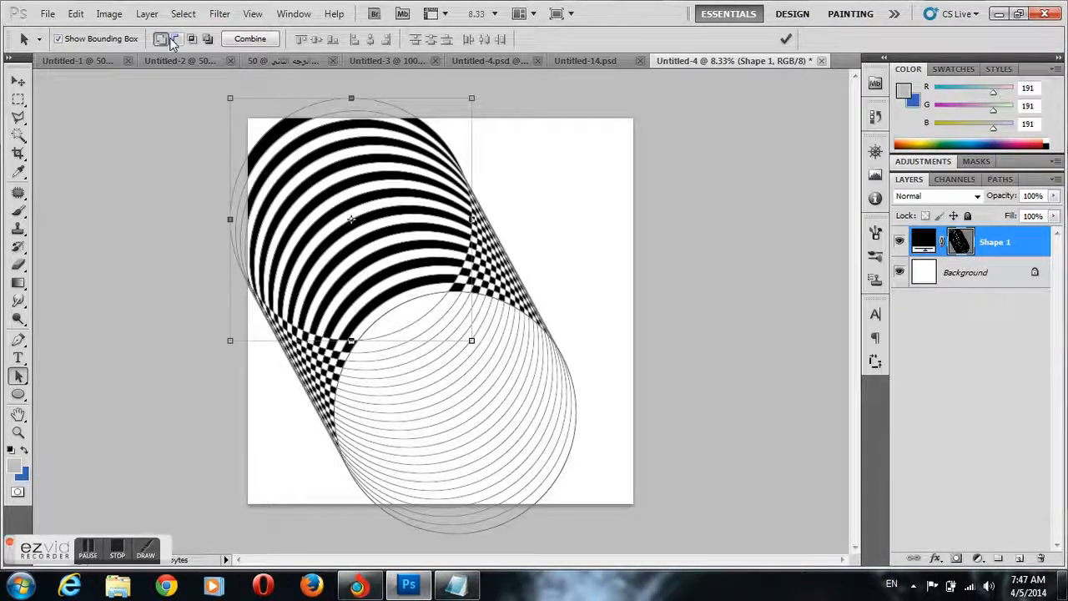
{"action": "left_click", "coordinate": [75, 14]}
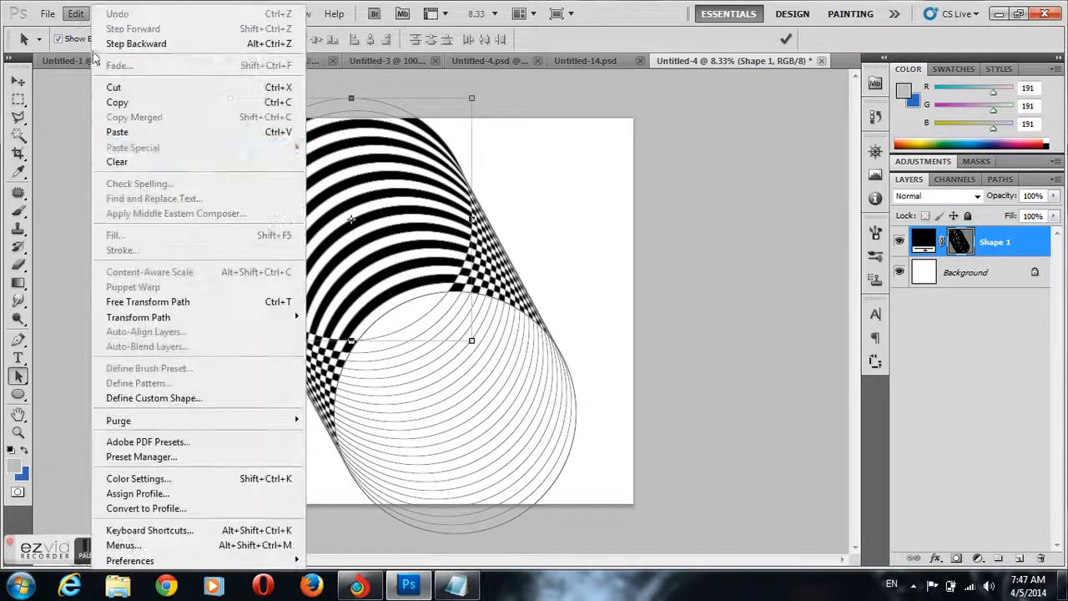
{"action": "left_click", "coordinate": [125, 92]}
{"action": "left_click", "coordinate": [75, 13]}
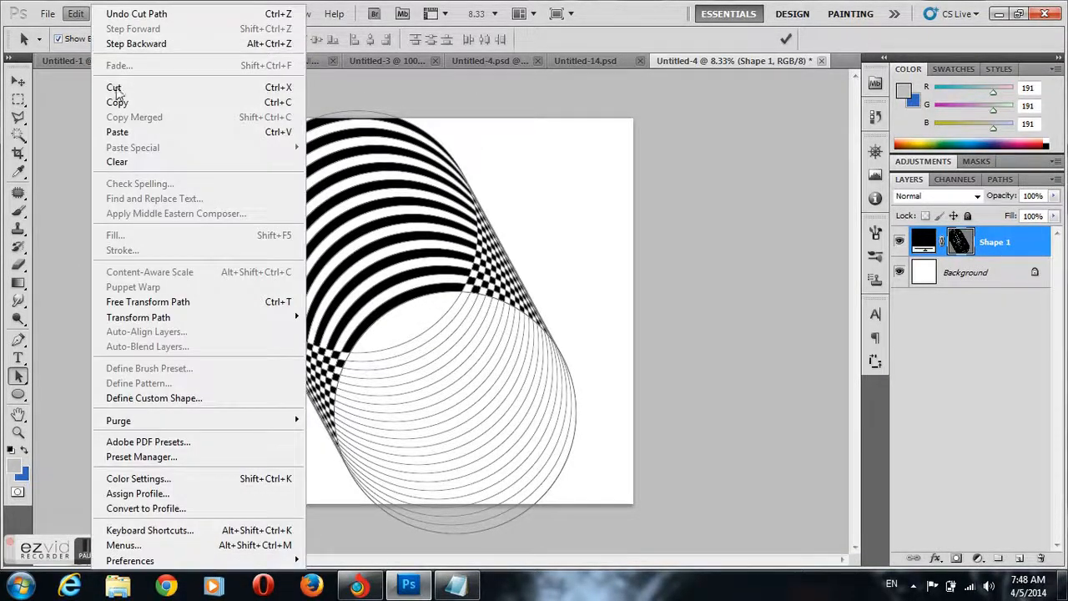
{"action": "left_click", "coordinate": [119, 132]}
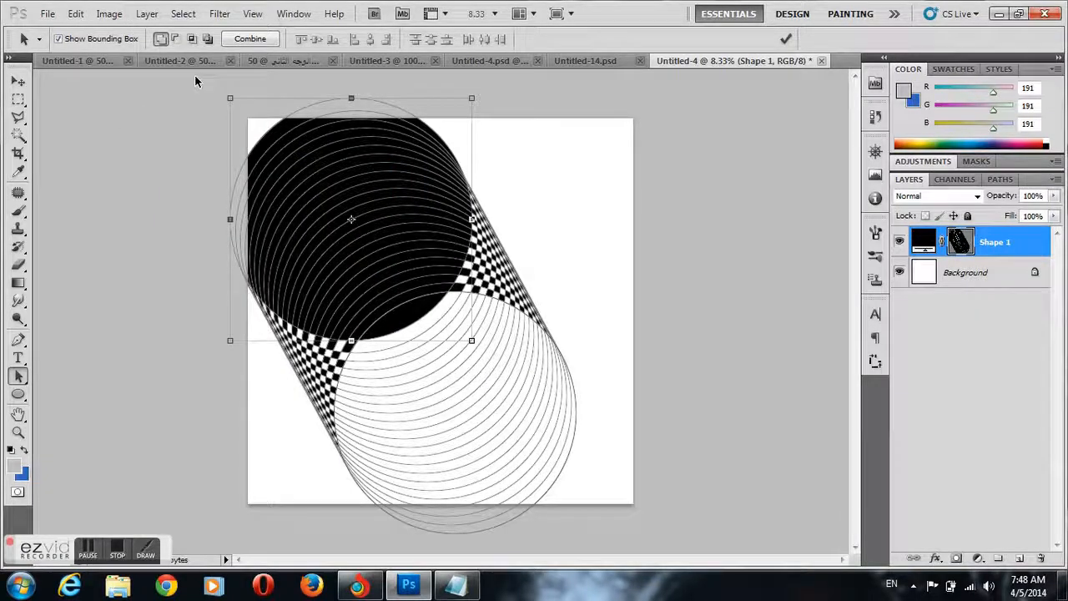
{"action": "left_click", "coordinate": [785, 40]}
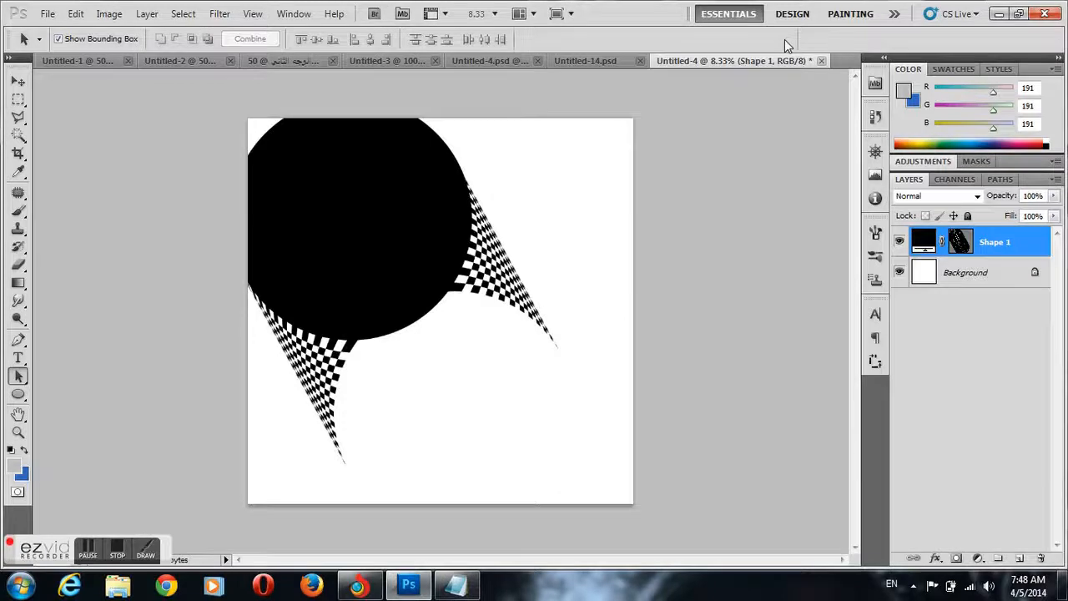
- Step back through the history to undo the paste of the uppermost circle path
{"action": "key", "text": "ctrl+alt+shift+t"}
{"action": "key", "text": "ctrl+alt+shift+t"}
{"action": "key", "text": "ctrl+alt+shift+t"}
{"action": "key", "text": "ctrl+alt+shift+t"}
{"action": "key", "text": "ctrl+alt+shift+t"}
{"action": "key", "text": "ctrl+alt+shift+t"}
{"action": "key", "text": "ctrl+alt+shift+t"}
{"action": "key", "text": "ctrl+alt+shift+t"}
{"action": "key", "text": "ctrl+alt+shift+t"}
{"action": "key", "text": "ctrl+alt+shift+t"}
{"action": "key", "text": "ctrl+alt+shift+t"}
{"action": "key", "text": "ctrl+alt+shift+t"}
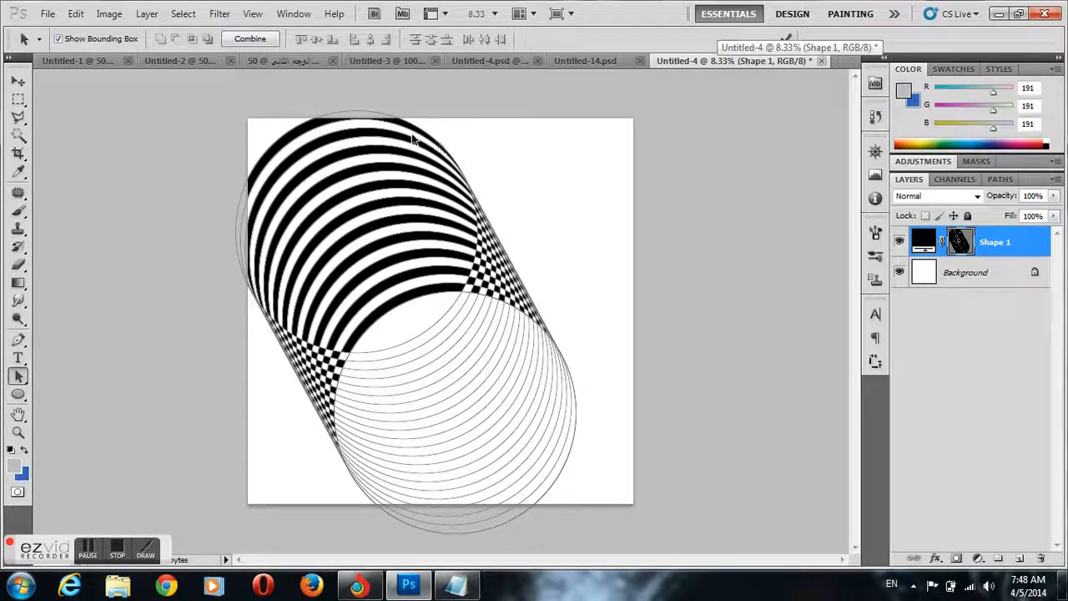
{"action": "left_click", "coordinate": [359, 114]}
{"action": "key", "text": "ctrl+t"}
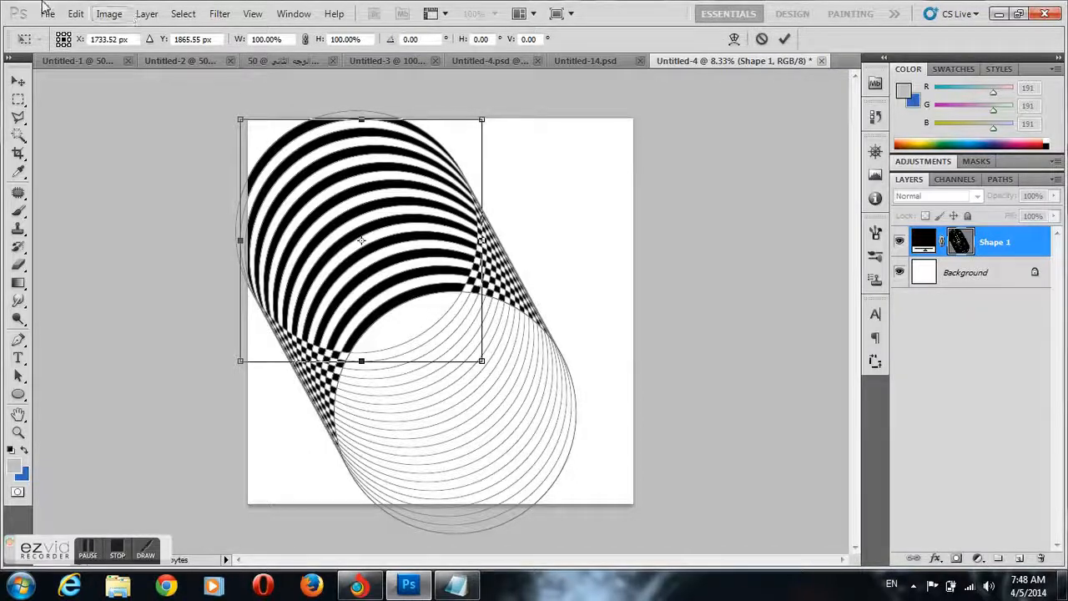
{"action": "left_click", "coordinate": [762, 39]}
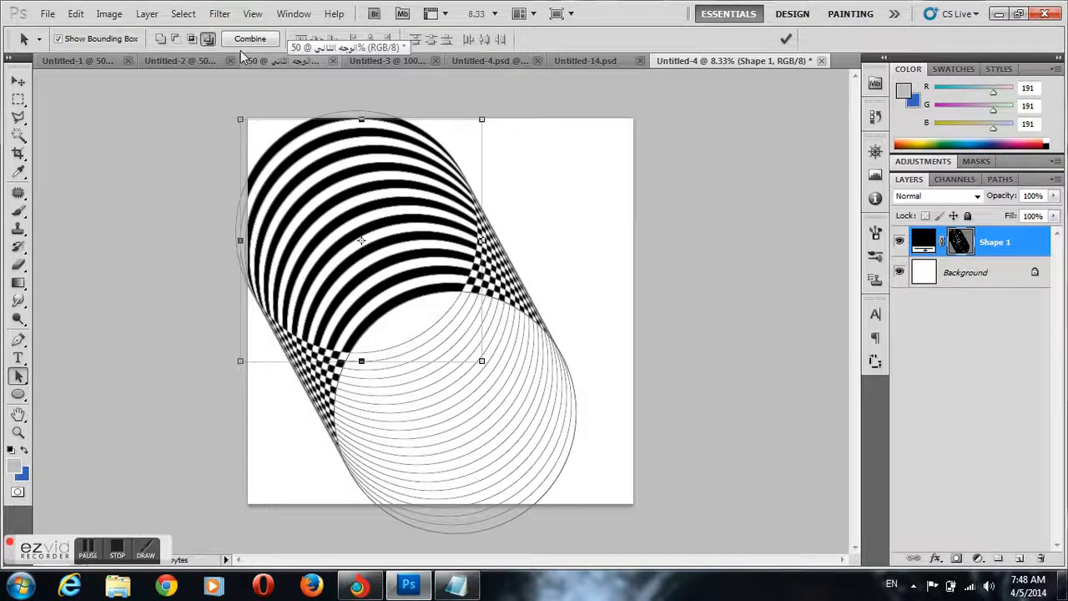
- Turn off the path bounding box and select the uppermost remaining circle path
{"action": "left_click", "coordinate": [62, 39]}
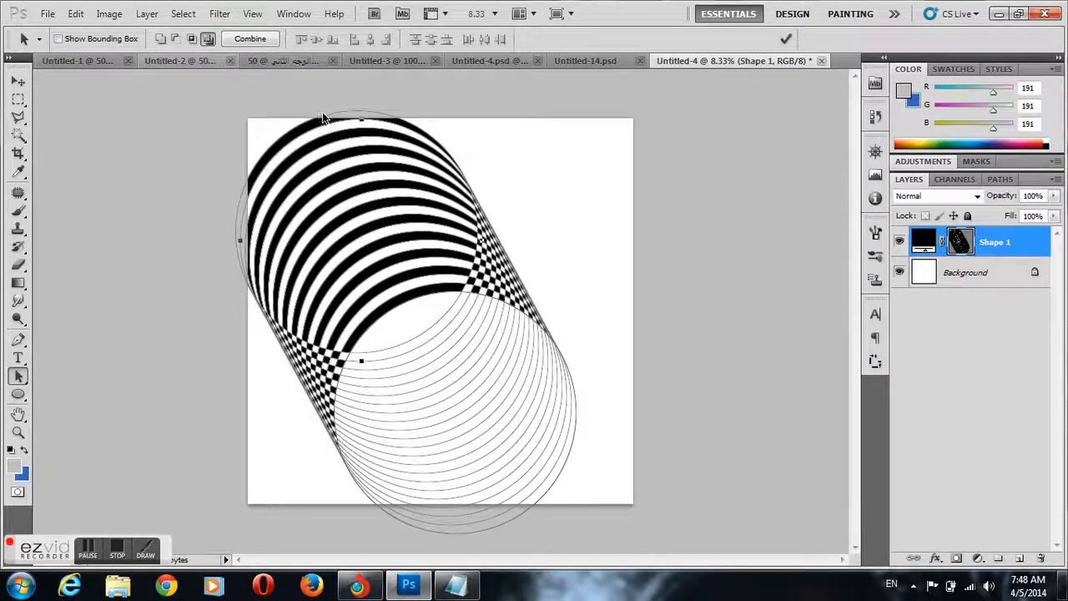
{"action": "left_click", "coordinate": [325, 114]}
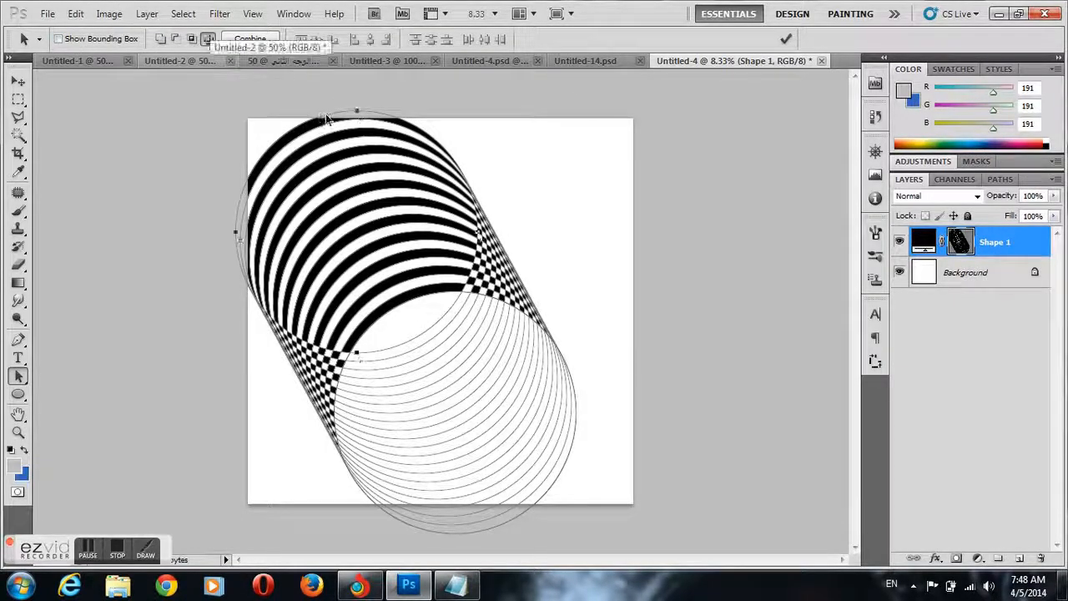
- Cut the selected circle path at the upper end of the band and paste it back into the mask
{"action": "left_click", "coordinate": [109, 14]}
{"action": "left_click", "coordinate": [127, 88]}
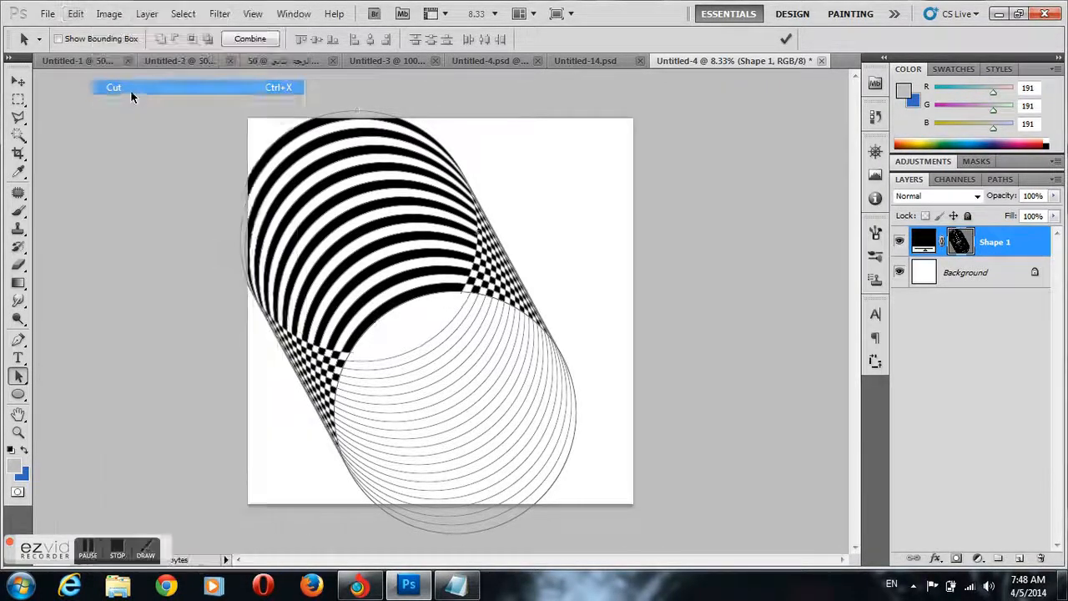
{"action": "left_click", "coordinate": [76, 15]}
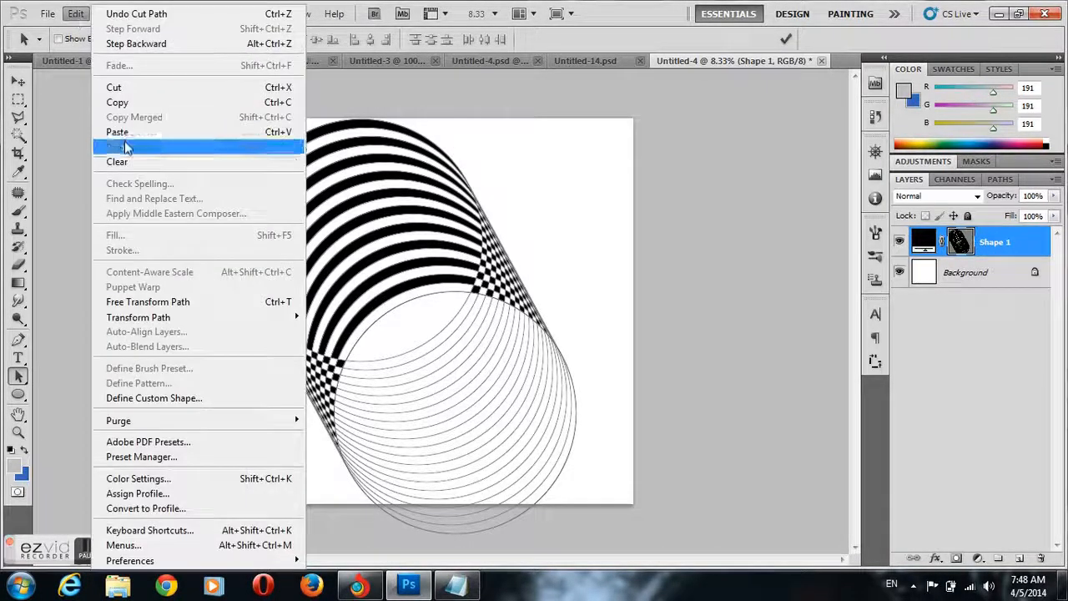
{"action": "left_click", "coordinate": [122, 133]}
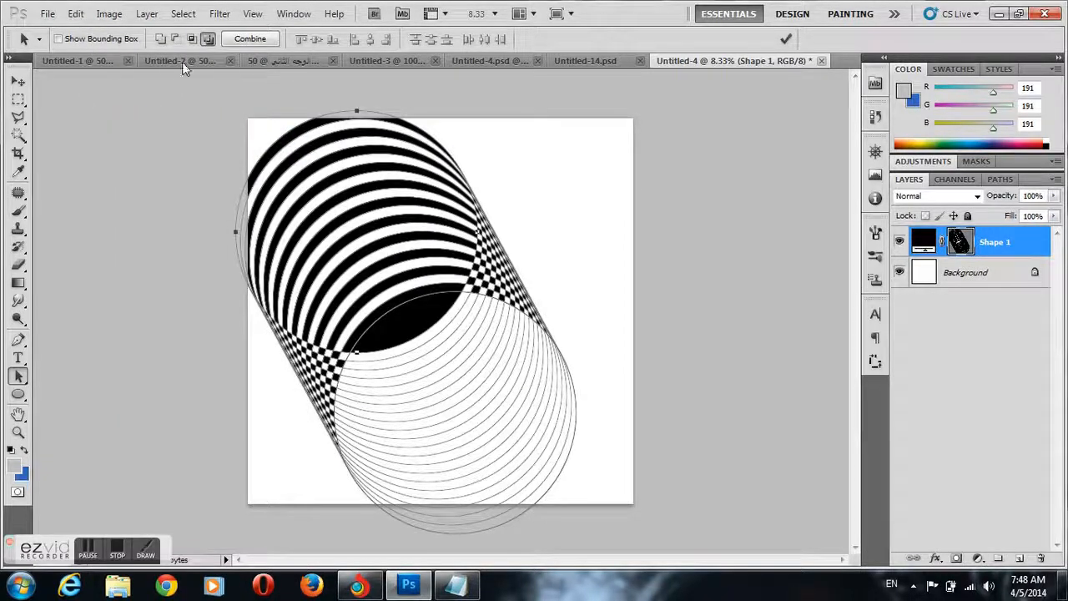
- Try intersect on the pasted circle path, set it to subtract from the shape area, and dismiss the path
{"action": "left_click", "coordinate": [191, 40]}
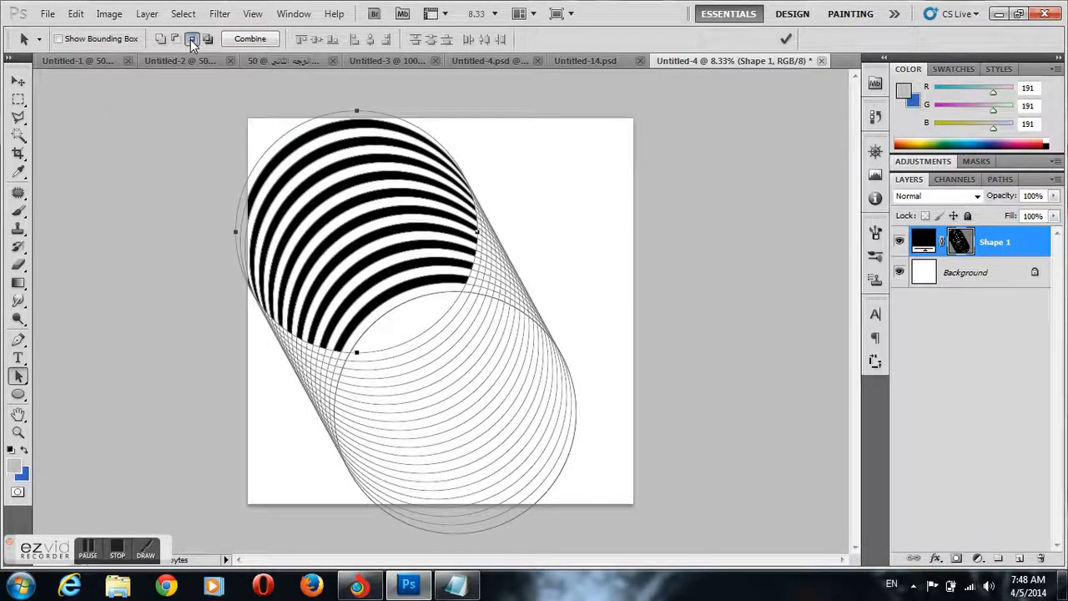
{"action": "left_click", "coordinate": [176, 39]}
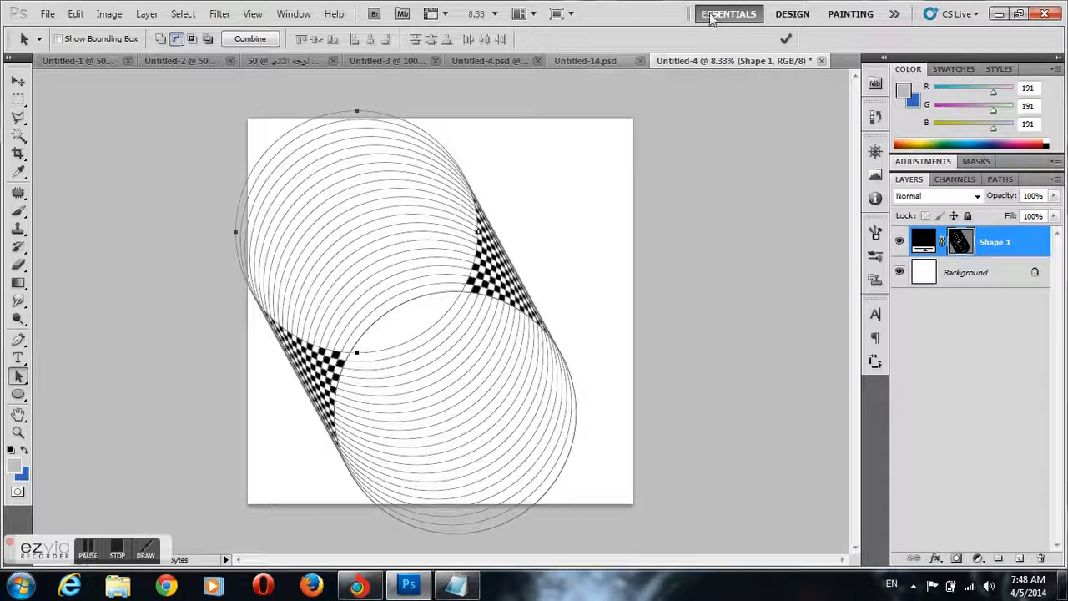
{"action": "left_click", "coordinate": [787, 39]}
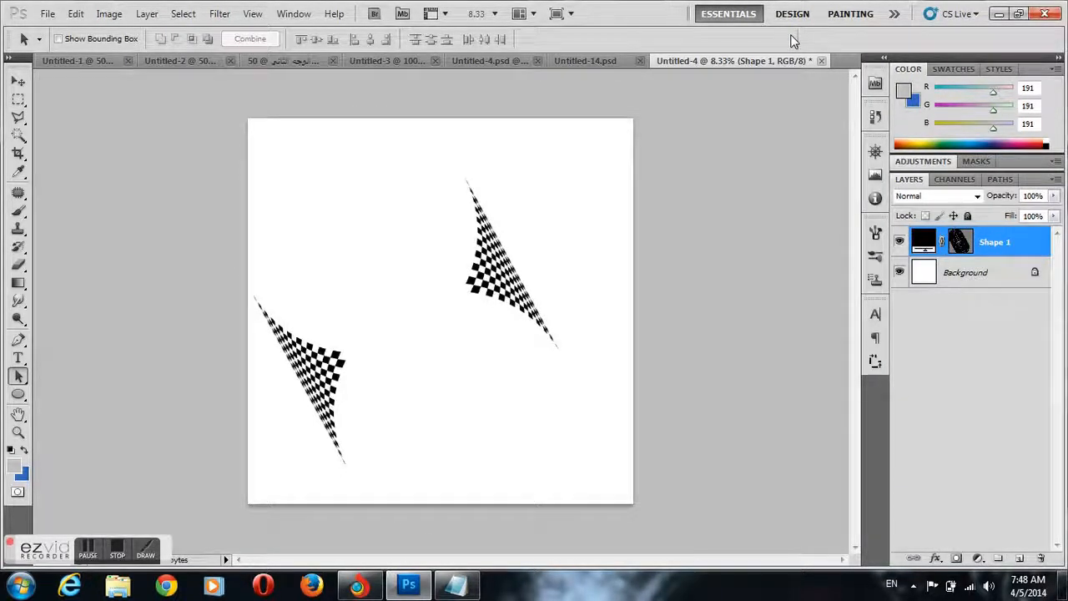
- Undo back to before the cut-and-paste edits and set the lowermost circle path to intersect shape areas
{"action": "left_click", "coordinate": [469, 293]}
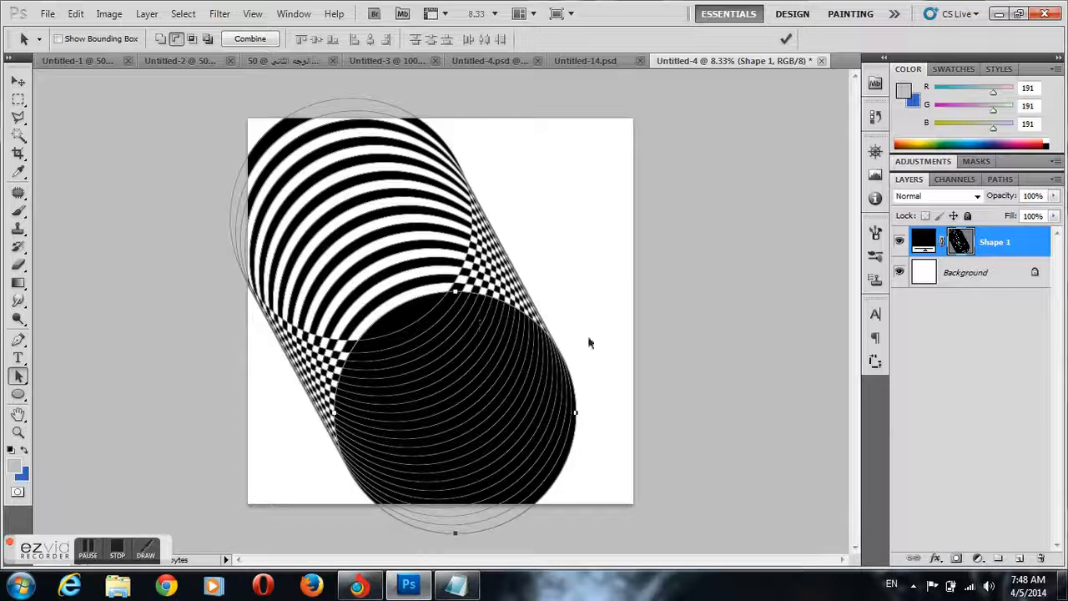
{"action": "left_click", "coordinate": [195, 40]}
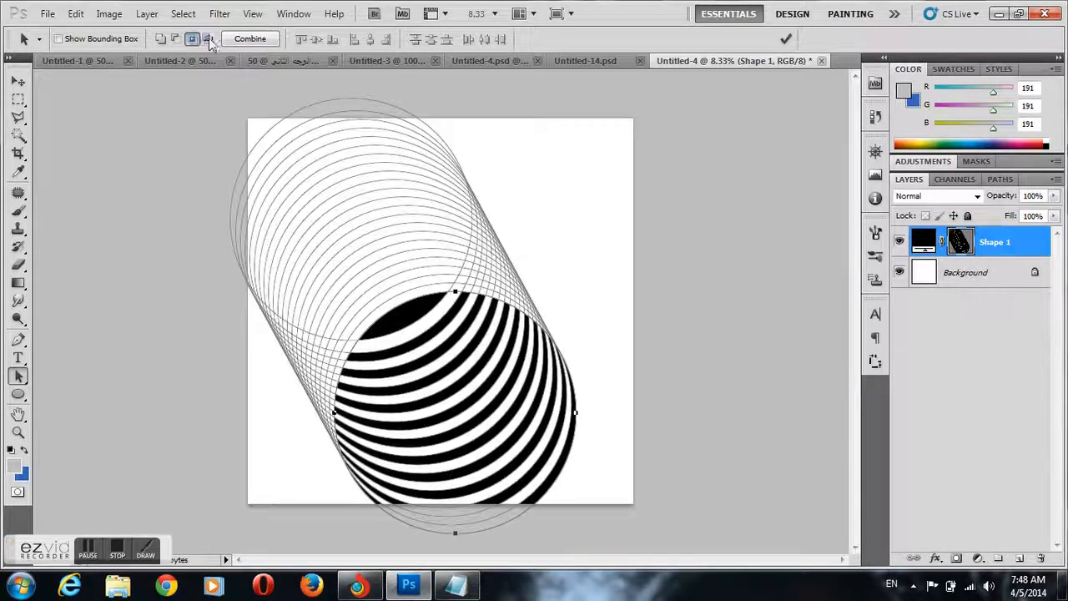
- Set the lowermost circle path to subtract from the shape area and dismiss the path
{"action": "left_click", "coordinate": [208, 39]}
{"action": "left_click", "coordinate": [161, 39]}
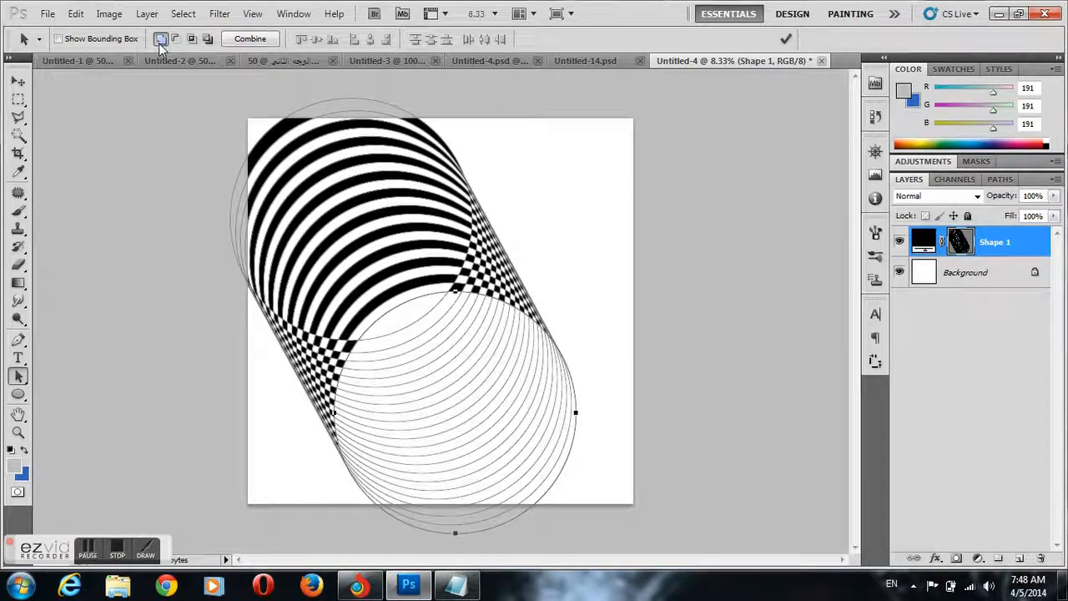
{"action": "left_click", "coordinate": [786, 40]}
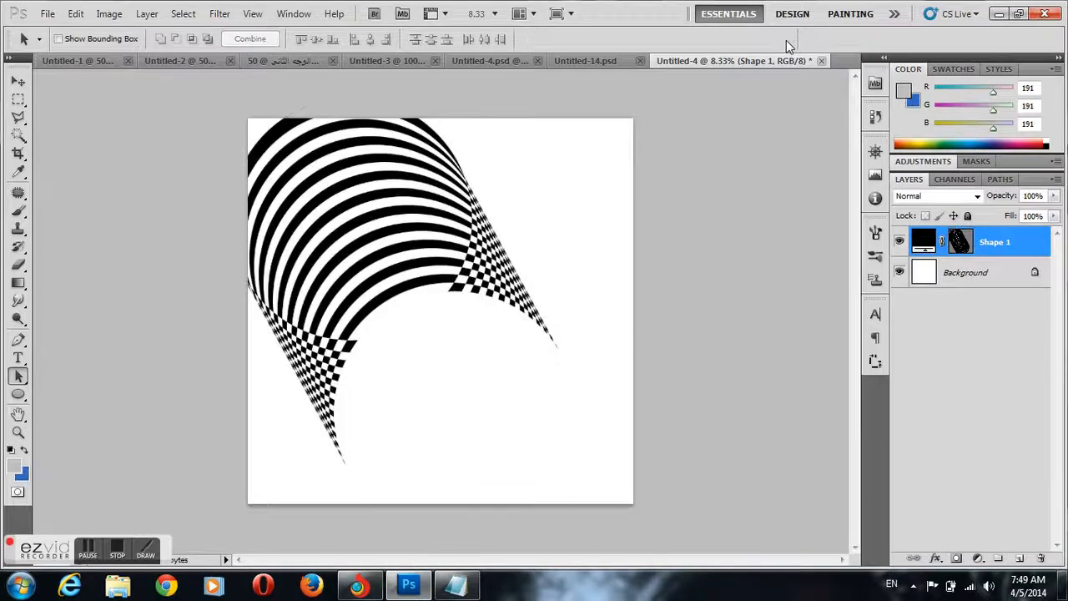
- Select the uppermost circle path, cut it, and paste it back into the shape's mask
{"action": "left_click", "coordinate": [269, 138]}
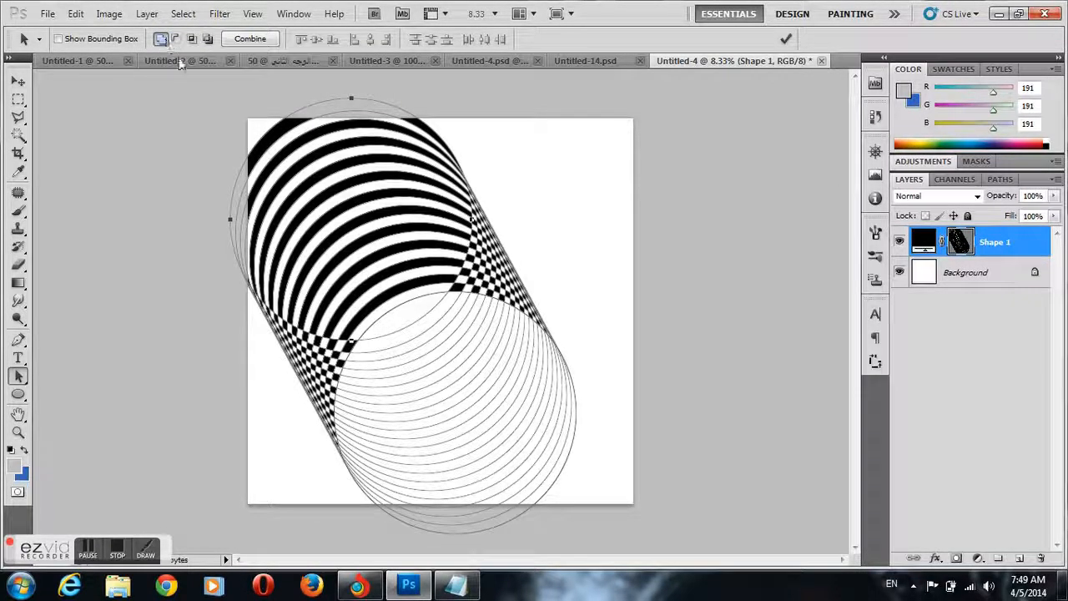
{"action": "left_click", "coordinate": [75, 15]}
{"action": "left_click", "coordinate": [118, 88]}
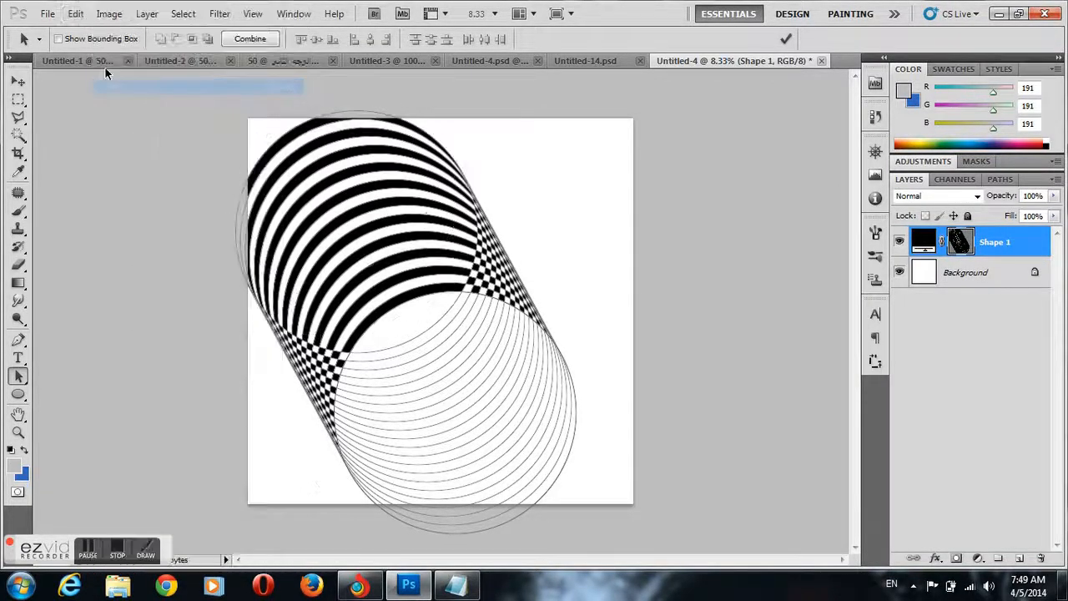
{"action": "left_click", "coordinate": [75, 14]}
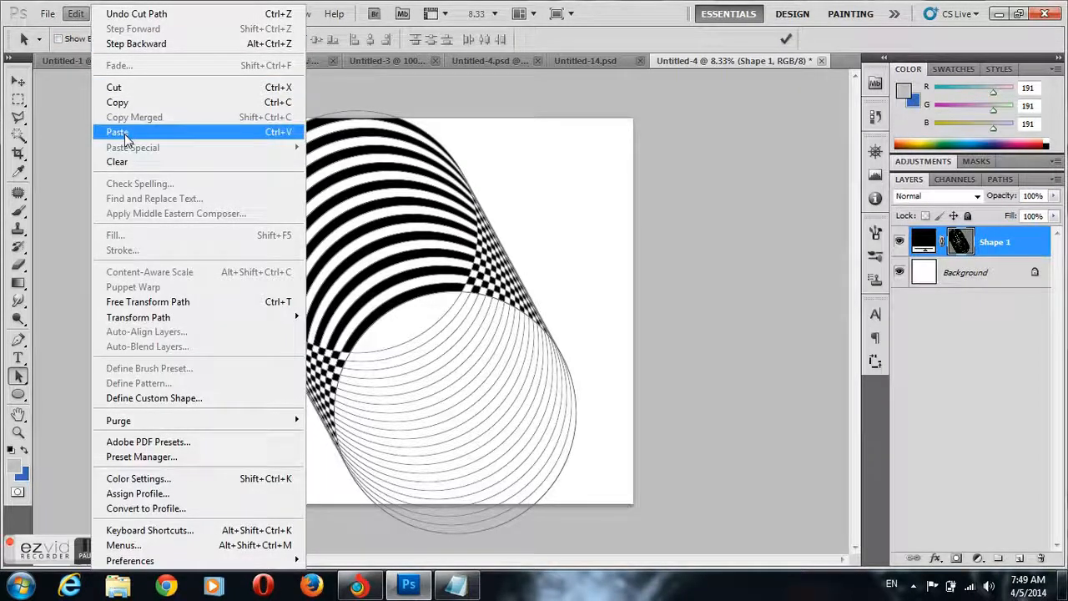
{"action": "left_click", "coordinate": [118, 132]}
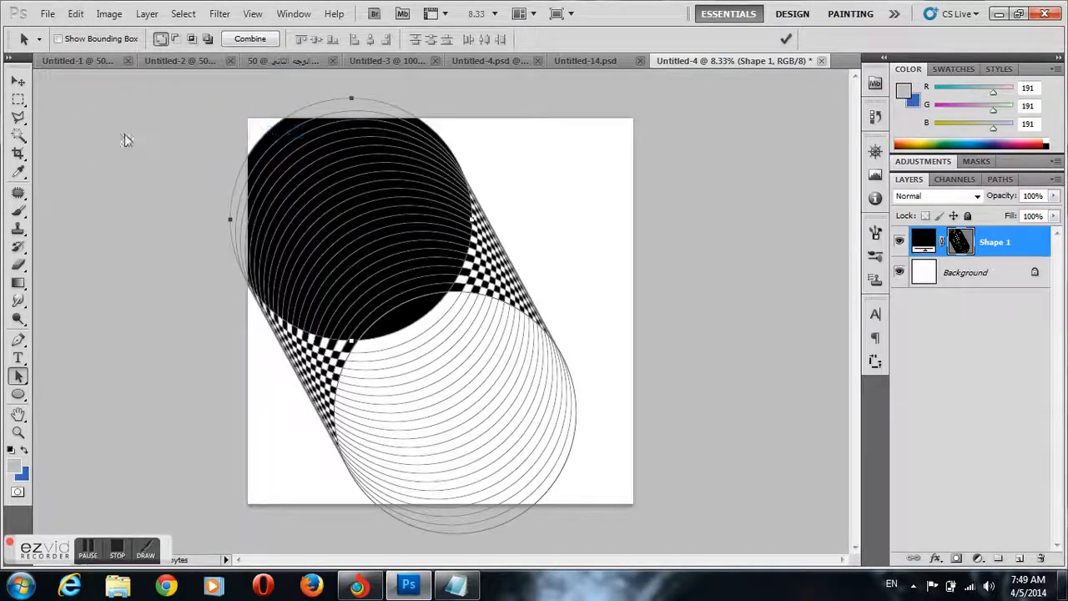
- Subtract the pasted upper circle from the shape area and dismiss the path, leaving only the two checkered side pieces
{"action": "left_click", "coordinate": [176, 39]}
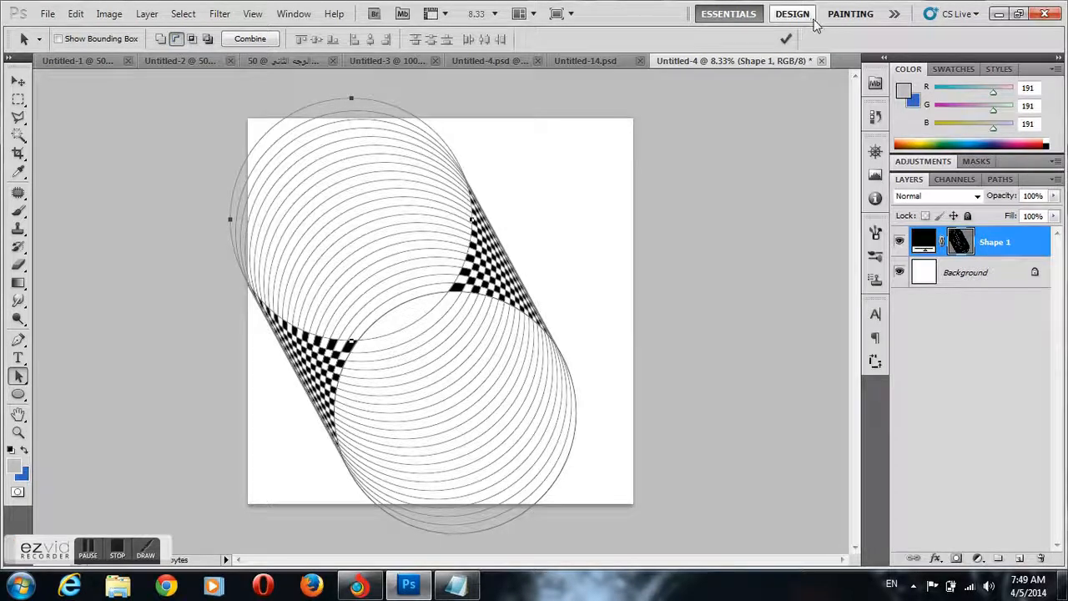
{"action": "left_click", "coordinate": [786, 39]}
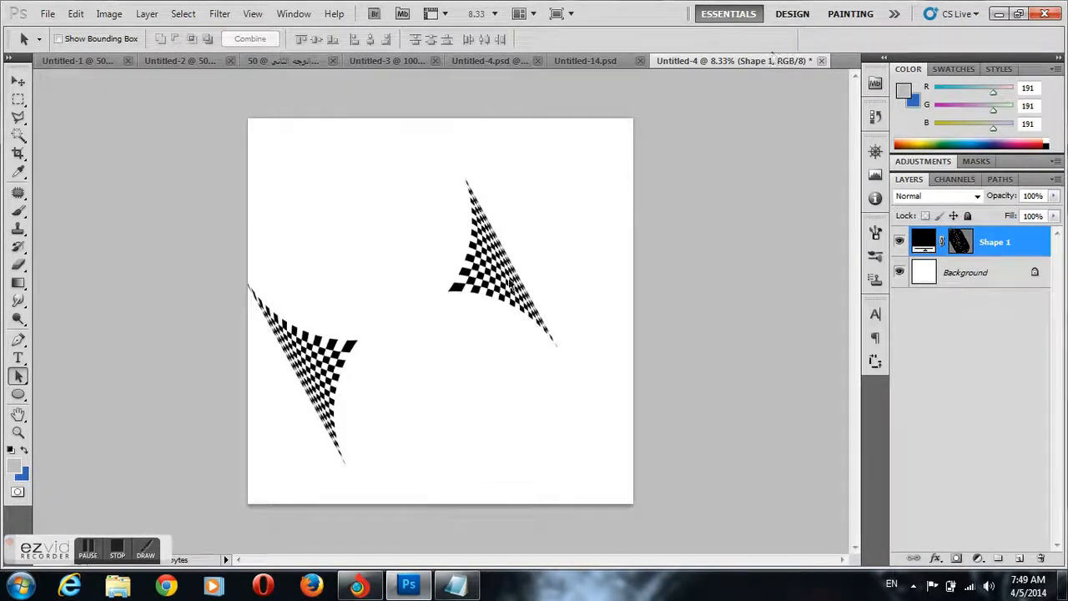
{"action": "left_click", "coordinate": [406, 262]}
{"action": "left_click", "coordinate": [540, 239]}
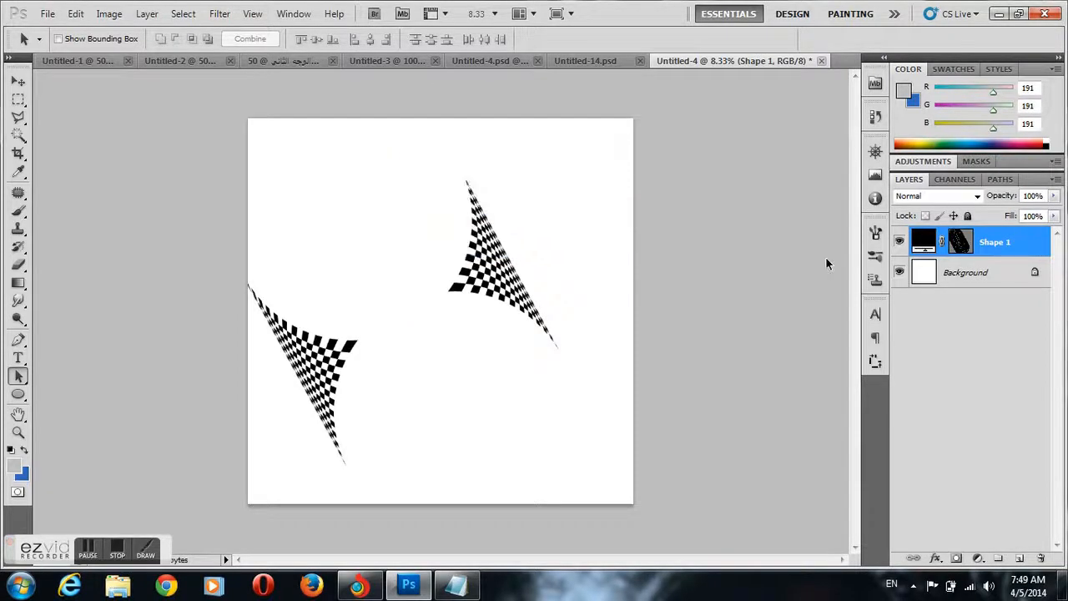
- Remove the lower-left checkered piece by drawing a closed Pen path around it in the vector mask in subtract mode
{"action": "left_click", "coordinate": [962, 241]}
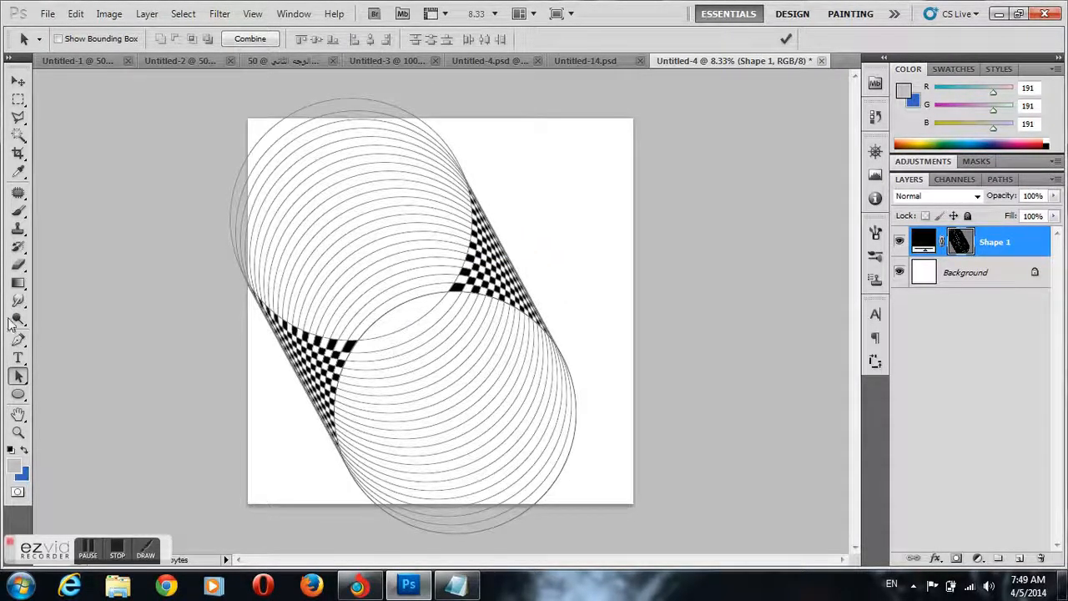
{"action": "left_click", "coordinate": [18, 341]}
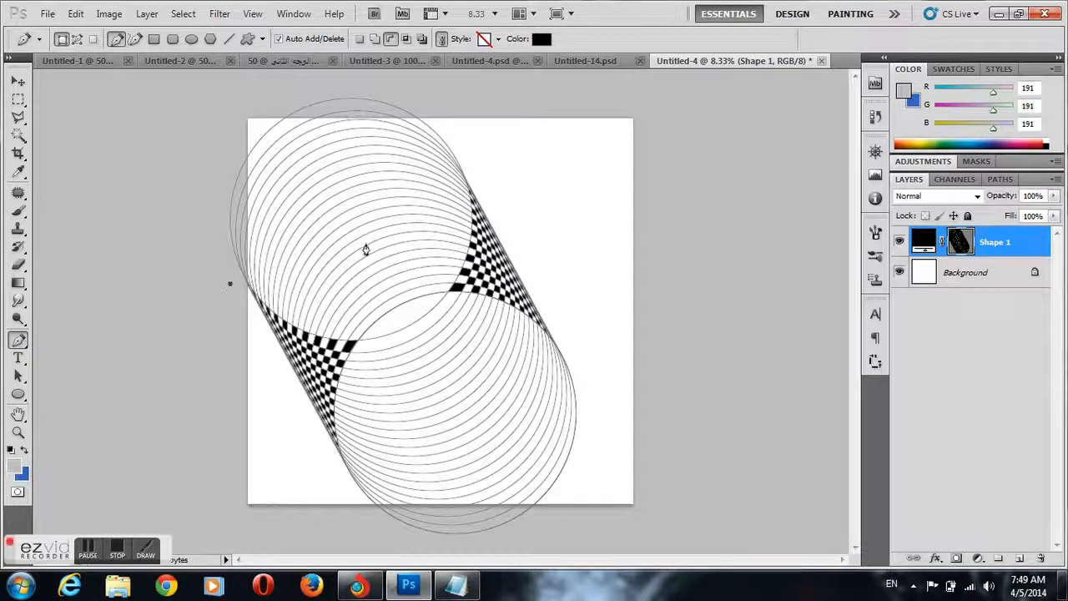
{"action": "left_click", "coordinate": [414, 410]}
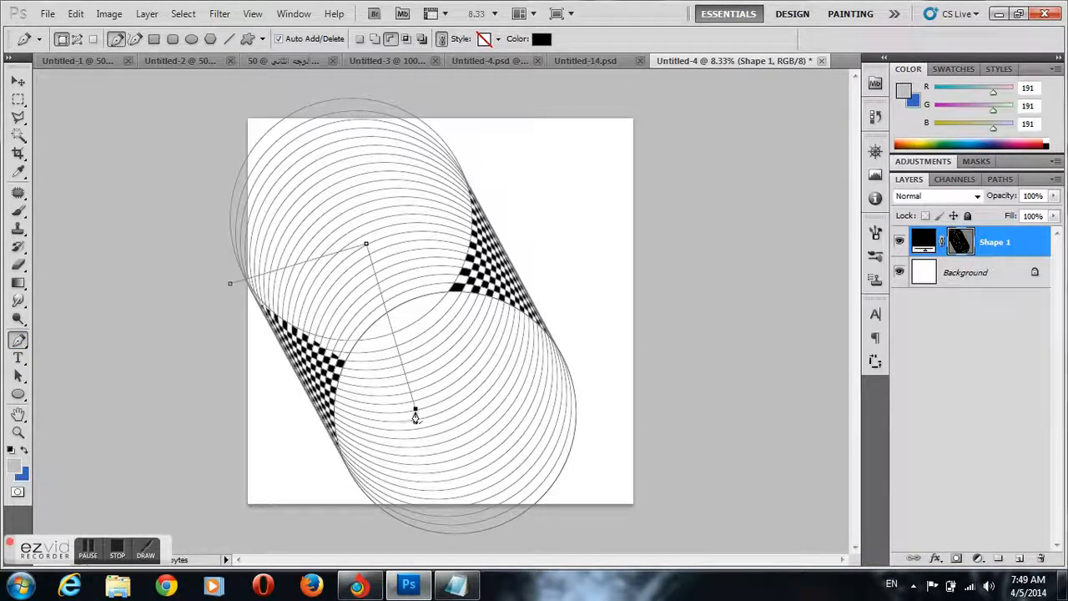
{"action": "left_click", "coordinate": [388, 474]}
{"action": "left_click", "coordinate": [324, 483]}
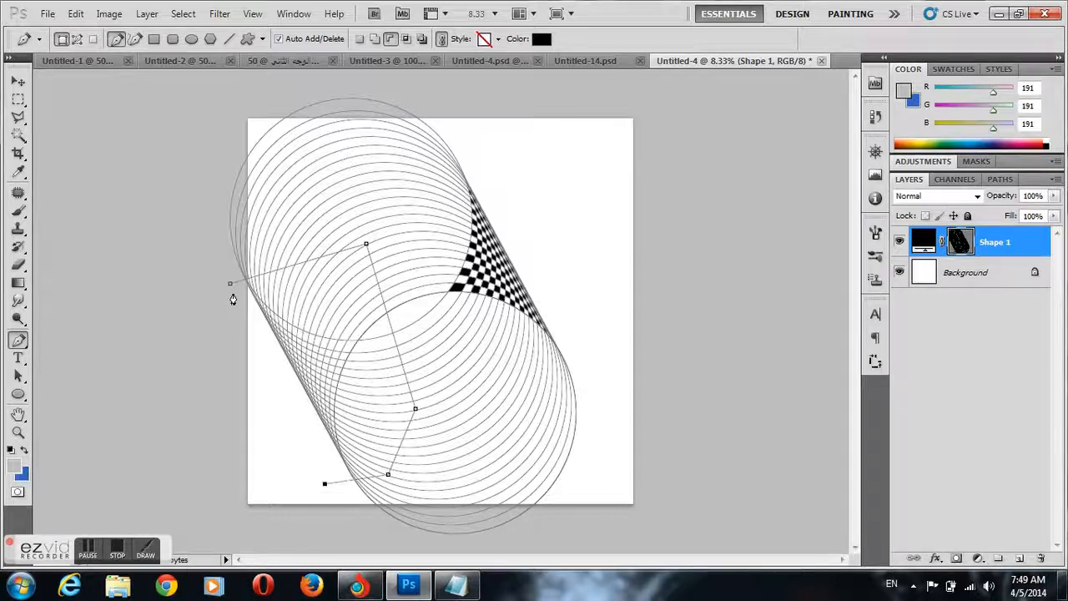
{"action": "left_click", "coordinate": [231, 290]}
{"action": "key", "text": "Return"}
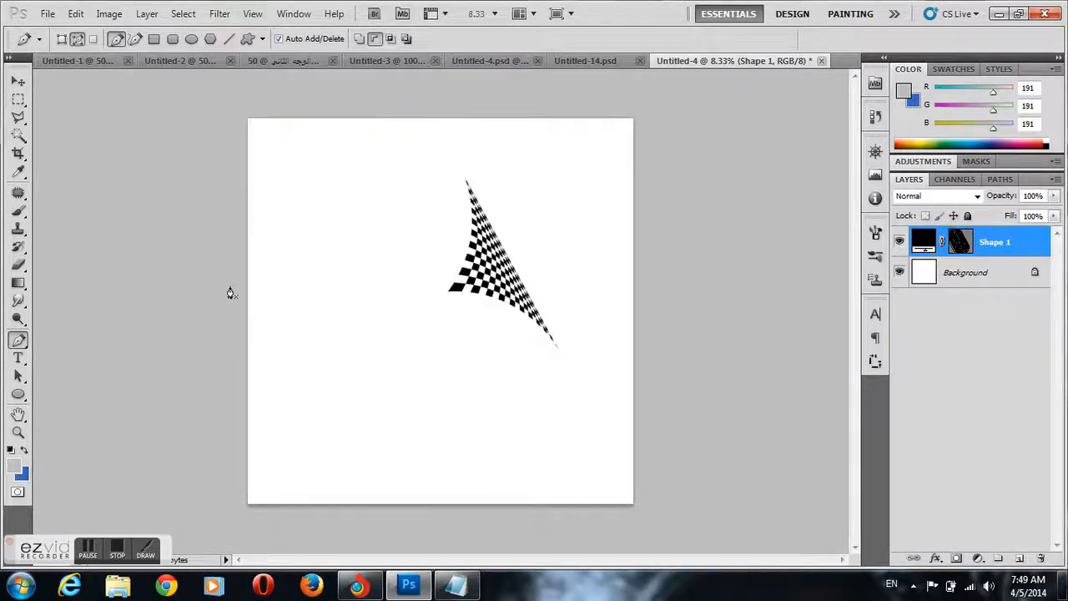
- Move the remaining checkered piece toward the canvas's left half and rotate it by about -31°
{"action": "left_click", "coordinate": [18, 82]}
{"action": "left_click_drag", "start_coordinate": [485, 272], "coordinate": [382, 279]}
{"action": "left_click_drag", "start_coordinate": [458, 292], "coordinate": [368, 297]}
{"action": "left_click", "coordinate": [171, 39]}
{"action": "left_click_drag", "start_coordinate": [495, 113], "coordinate": [350, 127]}
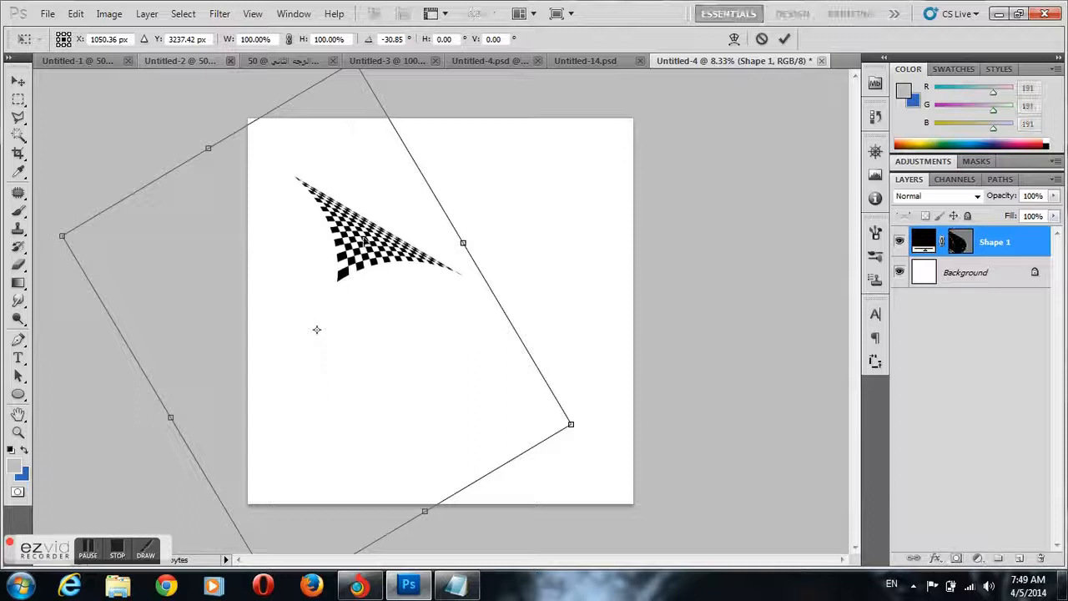
{"action": "left_click_drag", "start_coordinate": [317, 330], "coordinate": [331, 397]}
- Warp the checkered piece so its long edge curves inward and its upper tip stretches upward, and apply the transform
{"action": "left_click", "coordinate": [734, 39]}
{"action": "left_click_drag", "start_coordinate": [328, 209], "coordinate": [347, 191]}
{"action": "left_click_drag", "start_coordinate": [359, 267], "coordinate": [316, 345]}
{"action": "left_click_drag", "start_coordinate": [303, 241], "coordinate": [312, 233]}
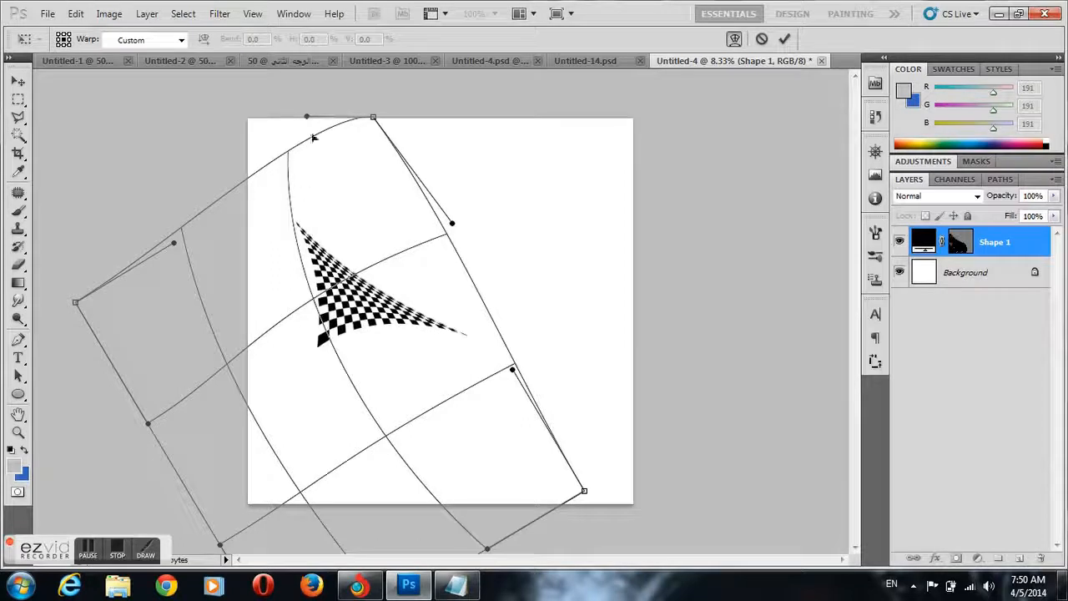
{"action": "left_click_drag", "start_coordinate": [307, 117], "coordinate": [310, 4]}
{"action": "mouse_move", "coordinate": [309, 366]}
{"action": "left_mouse_down"}
{"action": "mouse_move", "coordinate": [302, 377]}
{"action": "mouse_move", "coordinate": [263, 376]}
{"action": "mouse_move", "coordinate": [297, 379]}
{"action": "left_mouse_up"}
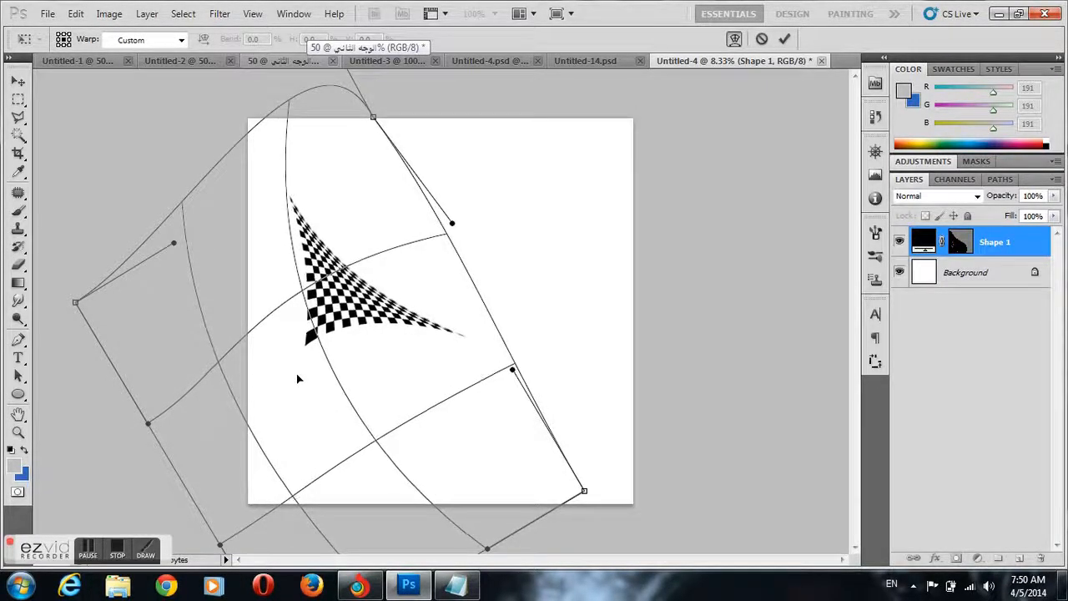
{"action": "left_click", "coordinate": [785, 40]}
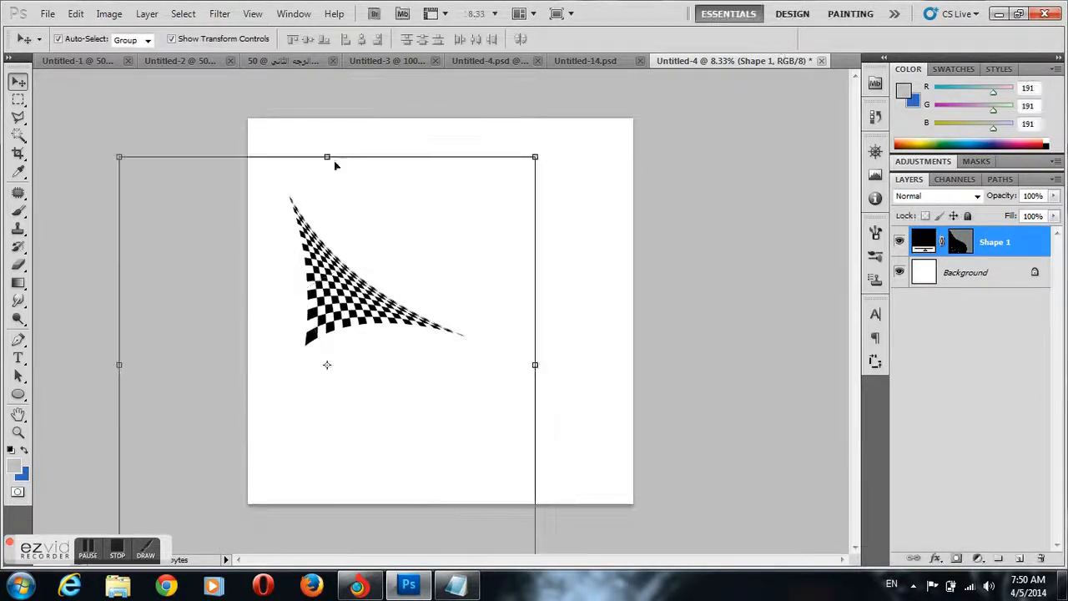
- Enlarge the checkered piece slightly, hide the transform controls, and shift the piece a little down and to the left
{"action": "left_click", "coordinate": [171, 38]}
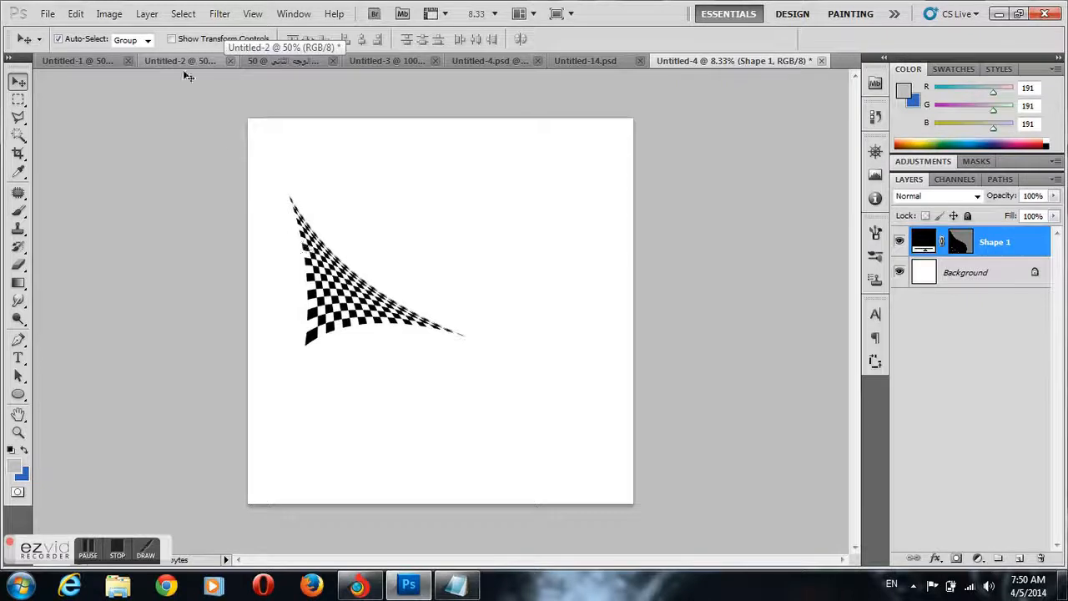
{"action": "left_click", "coordinate": [172, 39]}
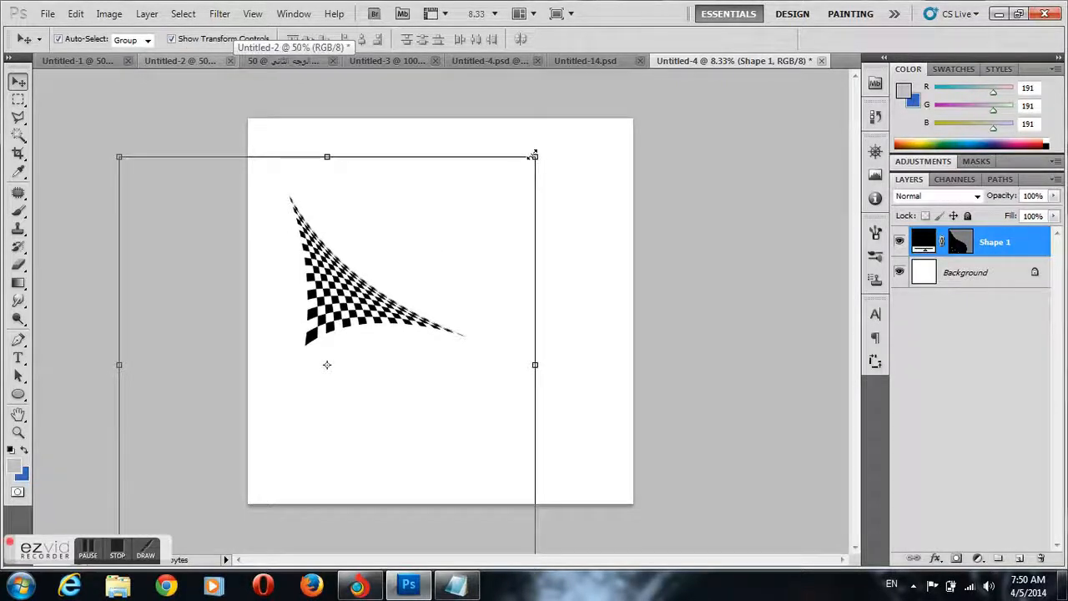
{"action": "left_click_drag", "start_coordinate": [534, 157], "coordinate": [525, 91]}
{"action": "left_click", "coordinate": [784, 38]}
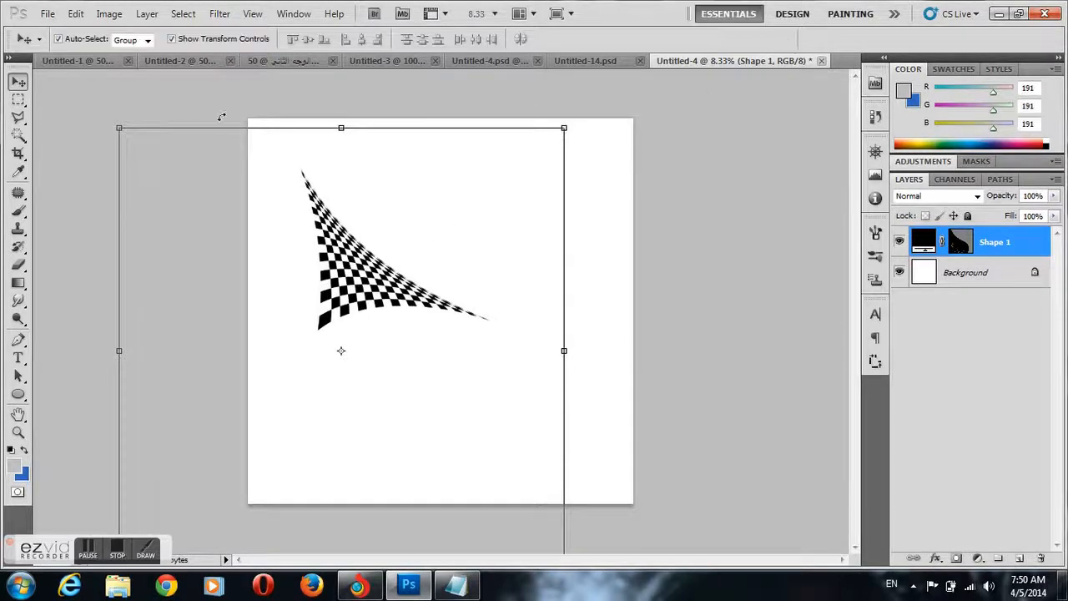
{"action": "left_click", "coordinate": [172, 39]}
{"action": "left_click_drag", "start_coordinate": [332, 241], "coordinate": [318, 257]}
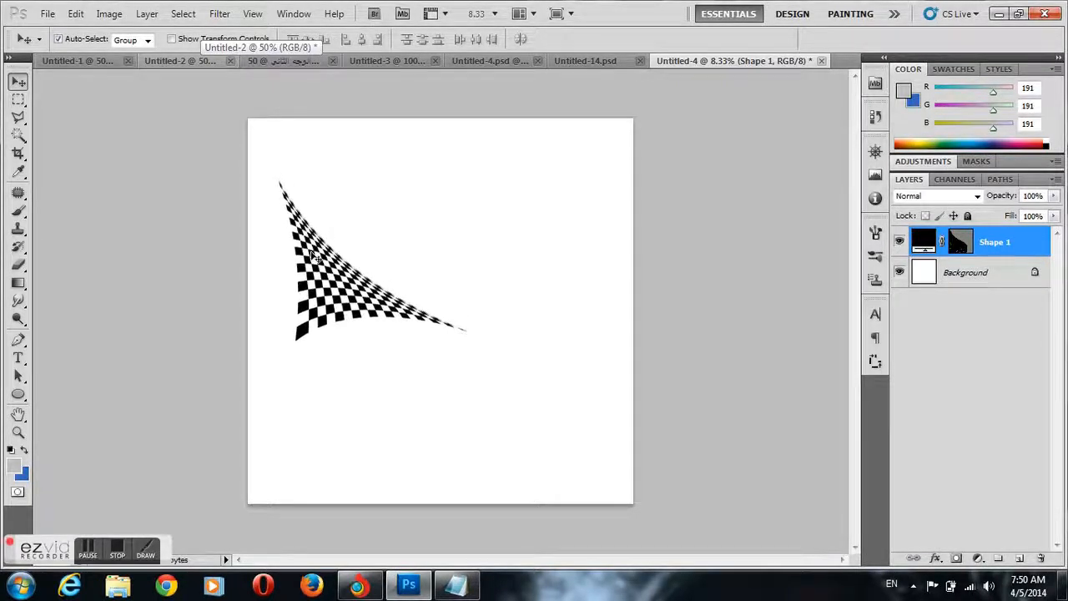
- Add the text CTC above the curved edge of the checkered piece
{"action": "left_click", "coordinate": [18, 357]}
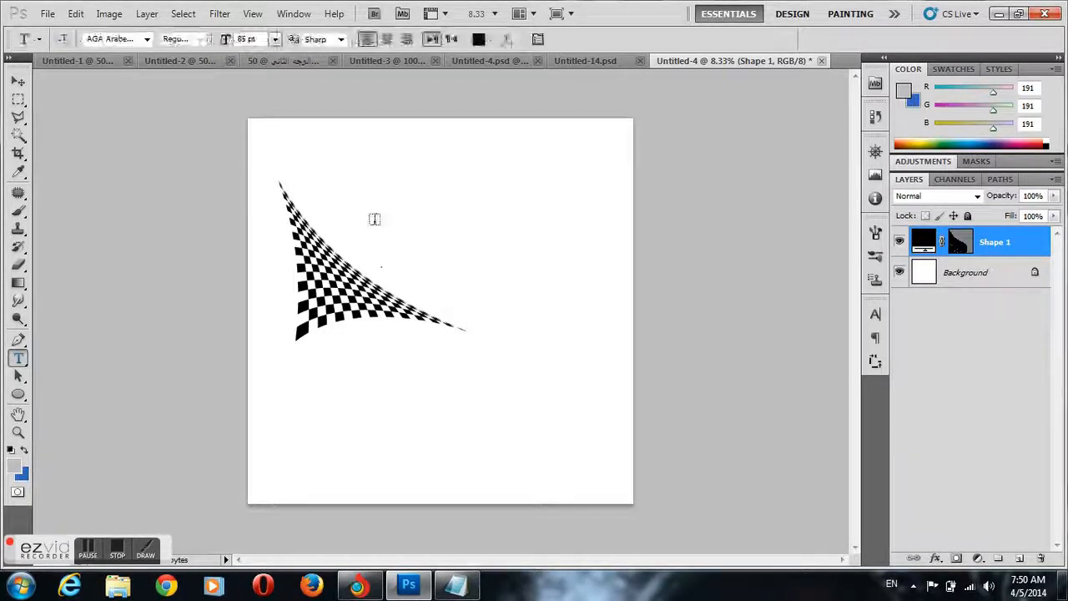
{"action": "left_click", "coordinate": [369, 224]}
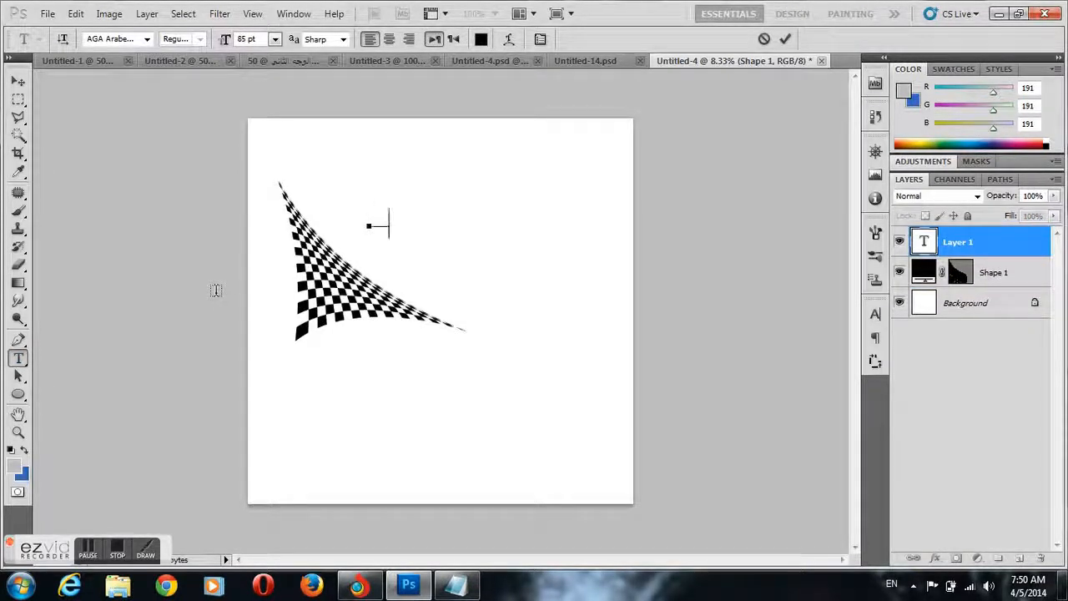
{"action": "type", "text": "CTC"}
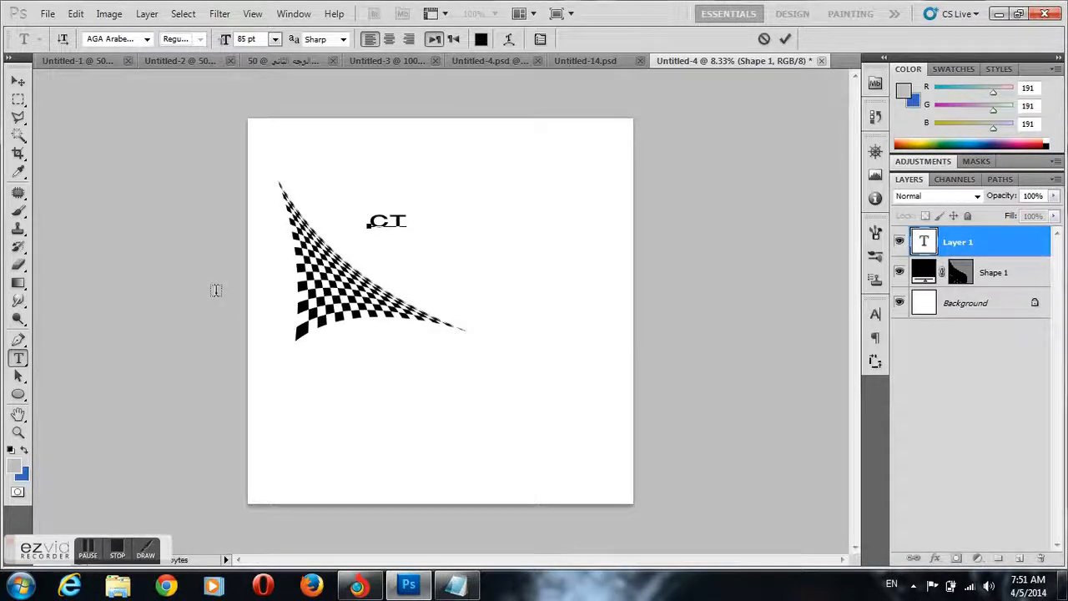
{"action": "left_click", "coordinate": [784, 38]}
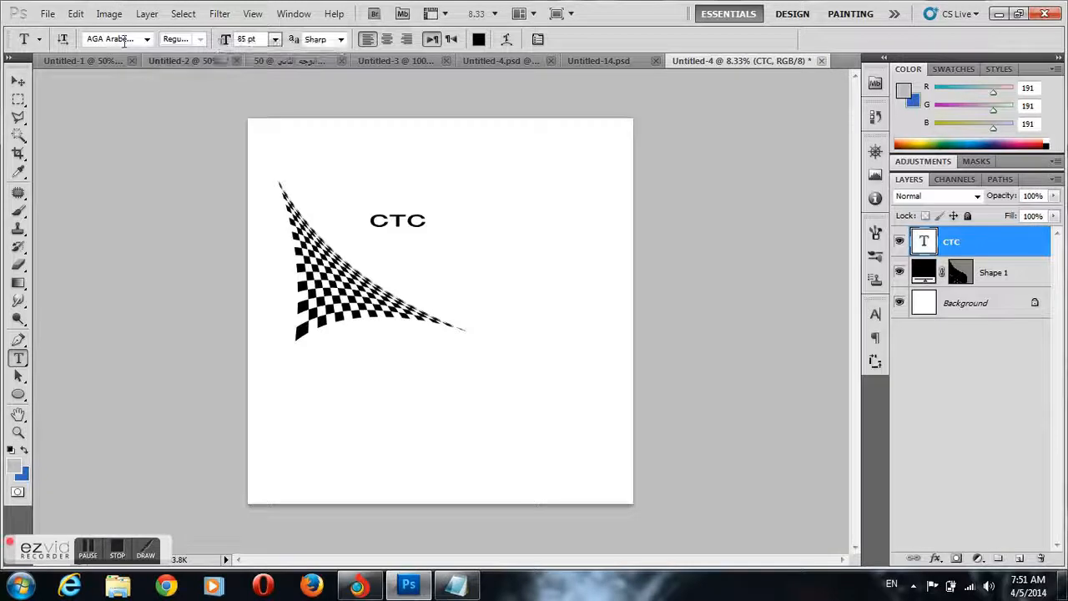
- Scale the CTC text to about 204%, rotate it about 36° along the checkered piece's curved edge, and hide the transform controls
{"action": "key", "text": "v"}
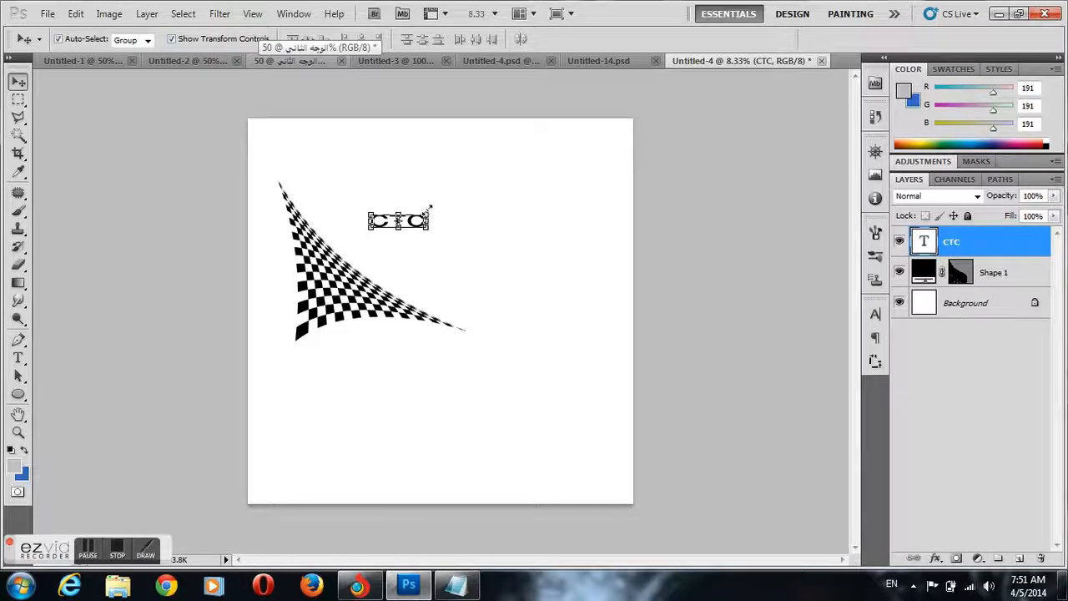
{"action": "left_click_drag", "start_coordinate": [429, 208], "coordinate": [407, 272]}
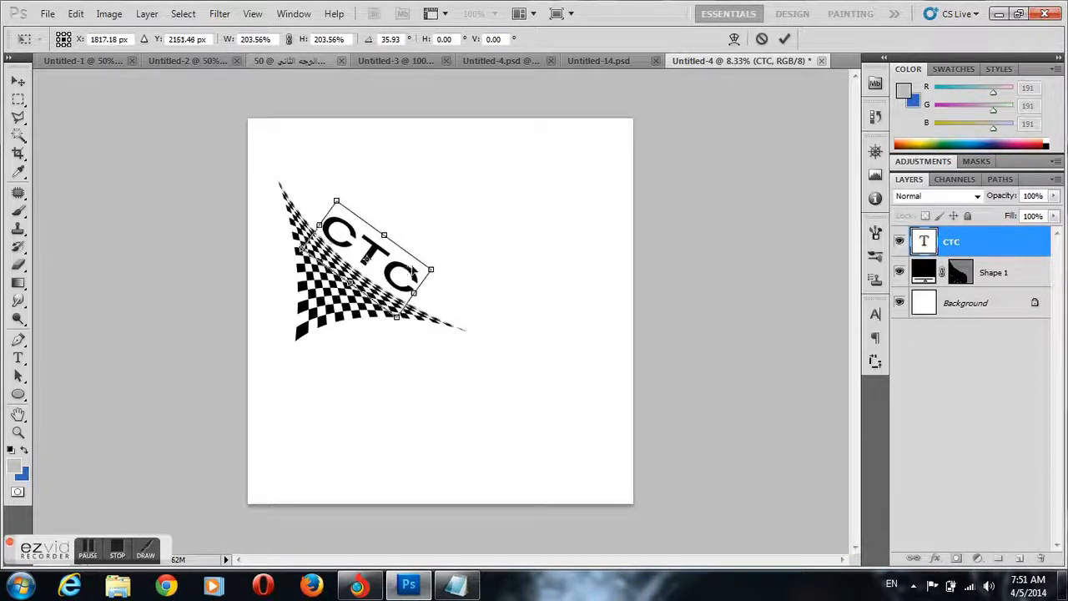
{"action": "left_click", "coordinate": [786, 39]}
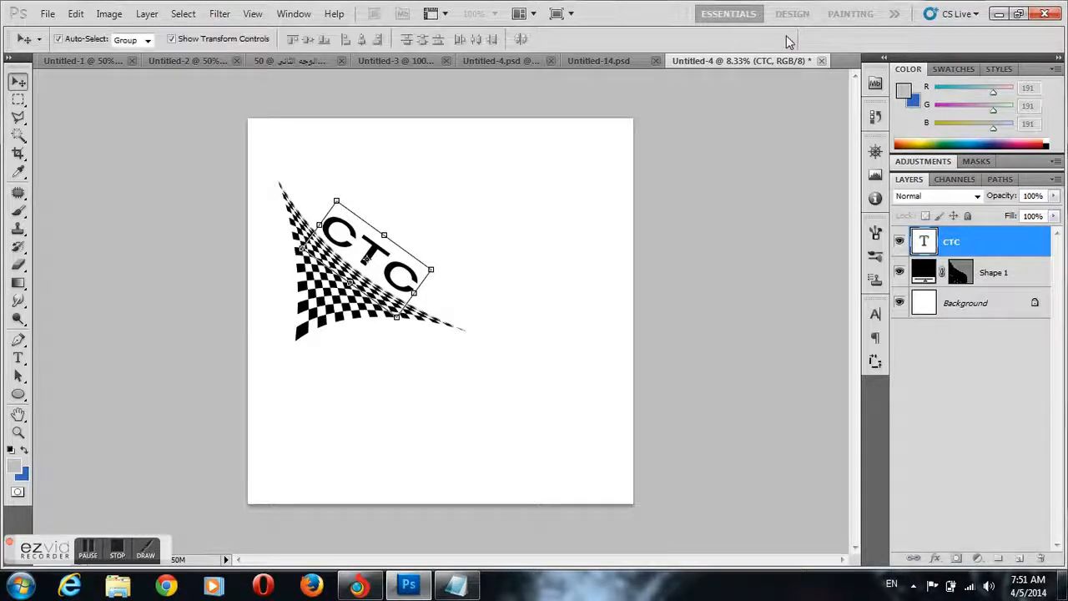
{"action": "left_click", "coordinate": [200, 38]}
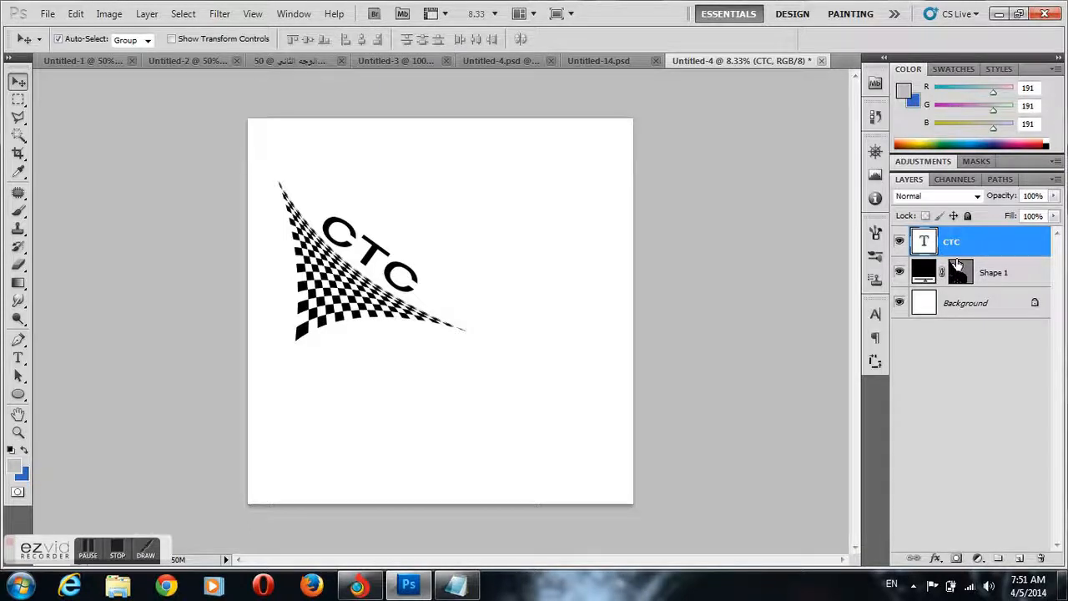
- Select the CTC and Shape 1 layers together and nudge them right and slightly down toward the canvas centre
{"action": "left_click", "coordinate": [1029, 276], "text": "shift"}
{"action": "key", "text": "shift+Right"}
{"action": "key", "text": "shift+Right"}
{"action": "key", "text": "shift+Right"}
{"action": "key", "text": "shift+Right"}
{"action": "key", "text": "shift+Right"}
{"action": "key", "text": "shift+Right"}
{"action": "key", "text": "shift+Right"}
{"action": "key", "text": "shift+Right"}
{"action": "key", "text": "shift+Right"}
{"action": "key", "text": "shift+Right"}
{"action": "key", "text": "shift+Right"}
{"action": "key", "text": "shift+Right"}
{"action": "key", "text": "shift+Right"}
{"action": "key", "text": "shift+Right"}
{"action": "key", "text": "shift+Right"}
{"action": "key", "text": "shift+Right"}
{"action": "key", "text": "shift+Right"}
{"action": "key", "text": "shift+Right"}
{"action": "key", "text": "shift+Right"}
{"action": "key", "text": "shift+Right"}
{"action": "key", "text": "shift+Right"}
{"action": "key", "text": "shift+Right"}
{"action": "key", "text": "shift+Right"}
{"action": "key", "text": "shift+Right"}
{"action": "key", "text": "shift+Right"}
{"action": "key", "text": "shift+Right"}
{"action": "key", "text": "shift+Right"}
{"action": "key", "text": "shift+Right"}
{"action": "key", "text": "shift+Right"}
{"action": "key", "text": "shift+Right"}
{"action": "key", "text": "shift+Right"}
{"action": "key", "text": "shift+Right"}
{"action": "key", "text": "shift+Right"}
{"action": "key", "text": "shift+Right"}
{"action": "key", "text": "shift+Right"}
{"action": "key", "text": "shift+Right"}
{"action": "key", "text": "shift+Right"}
{"action": "key", "text": "shift+Right"}
{"action": "key", "text": "shift+Right"}
{"action": "key", "text": "shift+Right"}
{"action": "key", "text": "shift+Right"}
{"action": "key", "text": "shift+Right"}
{"action": "key", "text": "shift+Right"}
{"action": "key", "text": "shift+Right"}
{"action": "key", "text": "shift+Right"}
{"action": "key", "text": "shift+Right"}
{"action": "key", "text": "shift+Right"}
{"action": "key", "text": "shift+Right"}
{"action": "key", "text": "shift+Right"}
{"action": "key", "text": "shift+Right"}
{"action": "key", "text": "shift+Right"}
{"action": "key", "text": "shift+Right"}
{"action": "key", "text": "shift+Right"}
{"action": "key", "text": "shift+Right"}
{"action": "key", "text": "shift+Right"}
{"action": "key", "text": "shift+Right"}
{"action": "key", "text": "shift+Right"}
{"action": "key", "text": "shift+Right"}
{"action": "key", "text": "shift+Right"}
{"action": "key", "text": "shift+Right"}
{"action": "key", "text": "shift+Down"}
{"action": "key", "text": "shift+Down"}
{"action": "key", "text": "shift+Down"}
{"action": "key", "text": "shift+Down"}
{"action": "key", "text": "shift+Down"}
{"action": "key", "text": "shift+Down"}
{"action": "key", "text": "shift+Down"}
{"action": "key", "text": "shift+Down"}
{"action": "key", "text": "shift+Down"}
{"action": "key", "text": "shift+Down"}
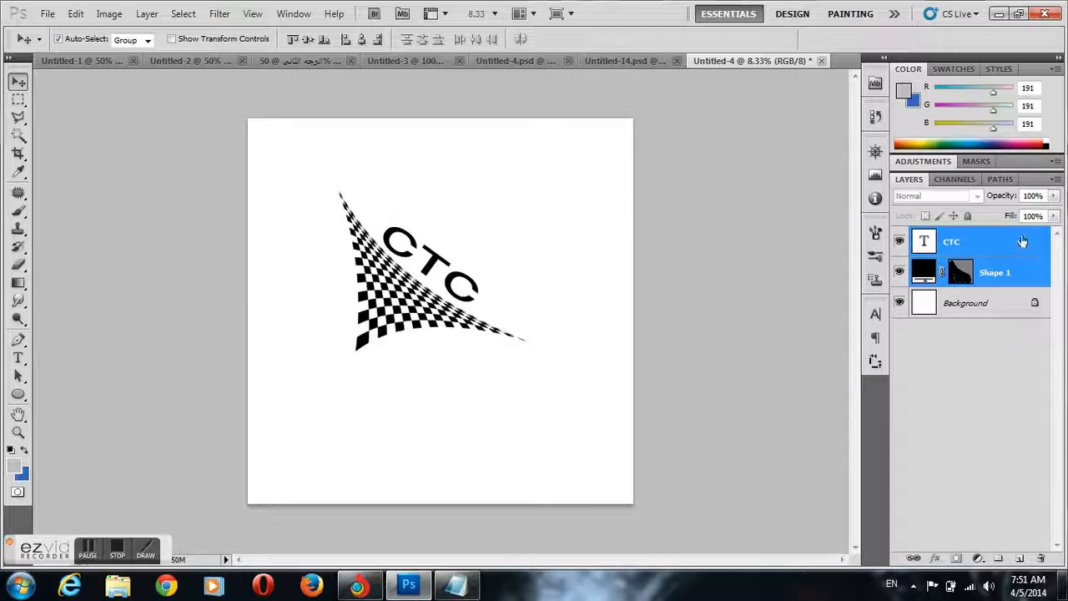
- Open the blending options of the Shape 1 layer and add a Drop Shadow to the checkered piece
{"action": "left_click", "coordinate": [1011, 242]}
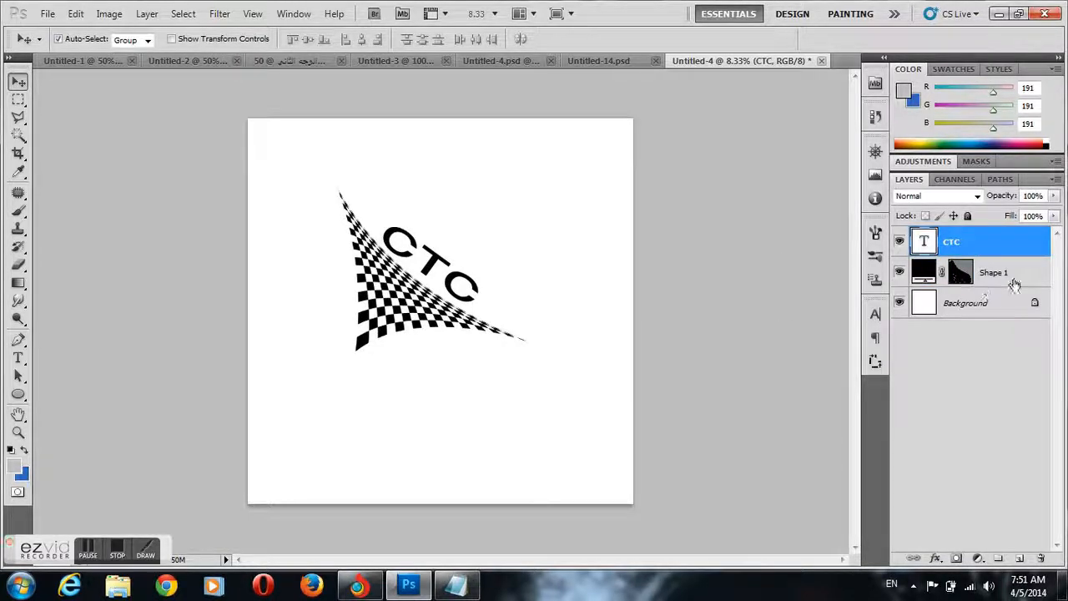
{"action": "right_click", "coordinate": [1020, 282]}
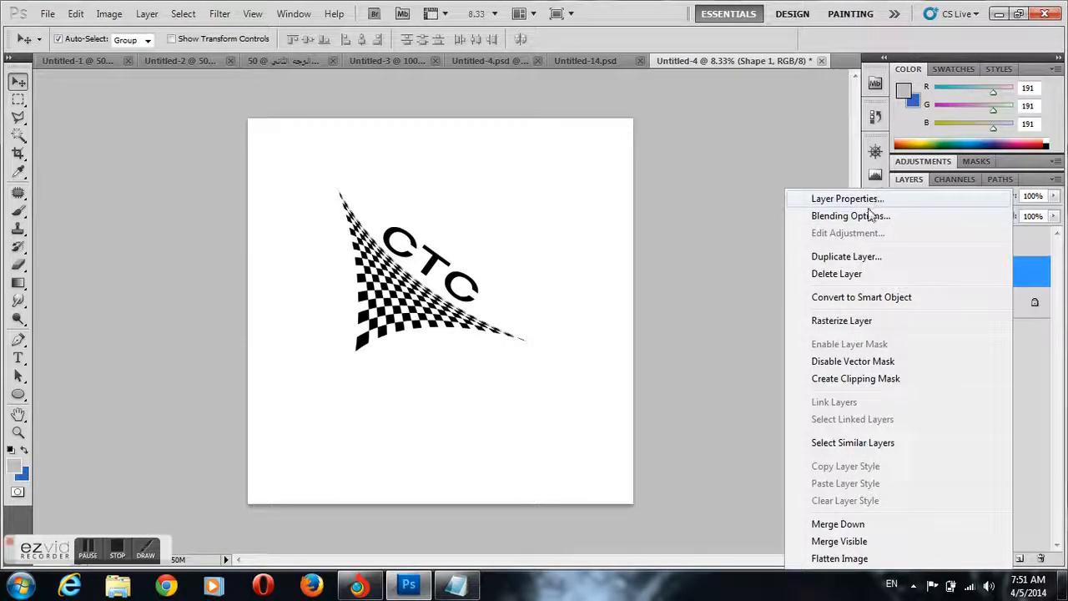
{"action": "left_click", "coordinate": [858, 218]}
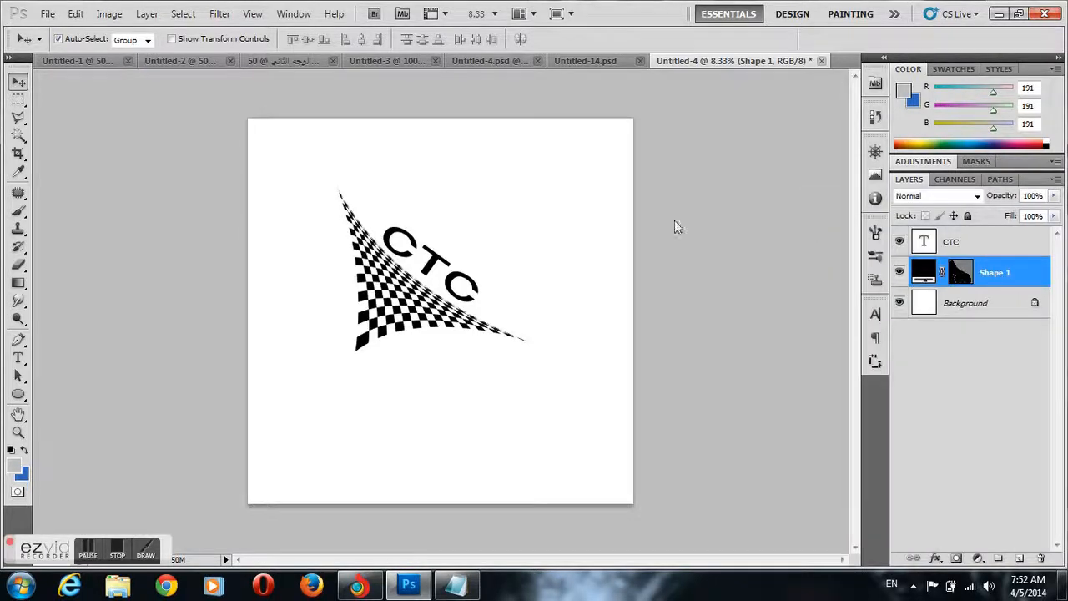
{"action": "left_click", "coordinate": [625, 192]}
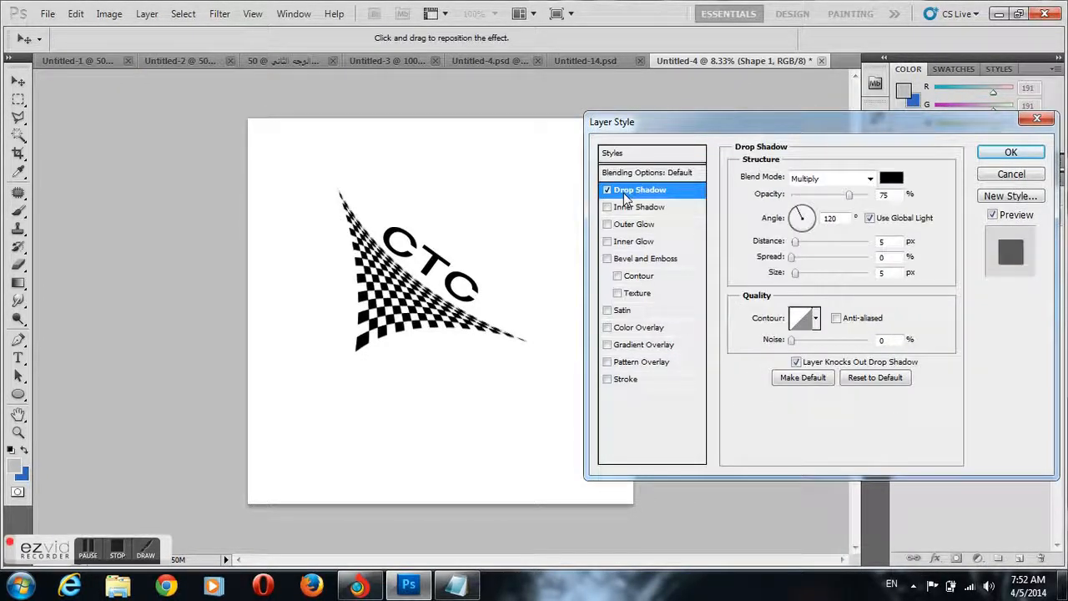
- Add a Color Overlay to the checkered piece in the printable dark blue 2a4b9b
{"action": "left_click", "coordinate": [623, 330]}
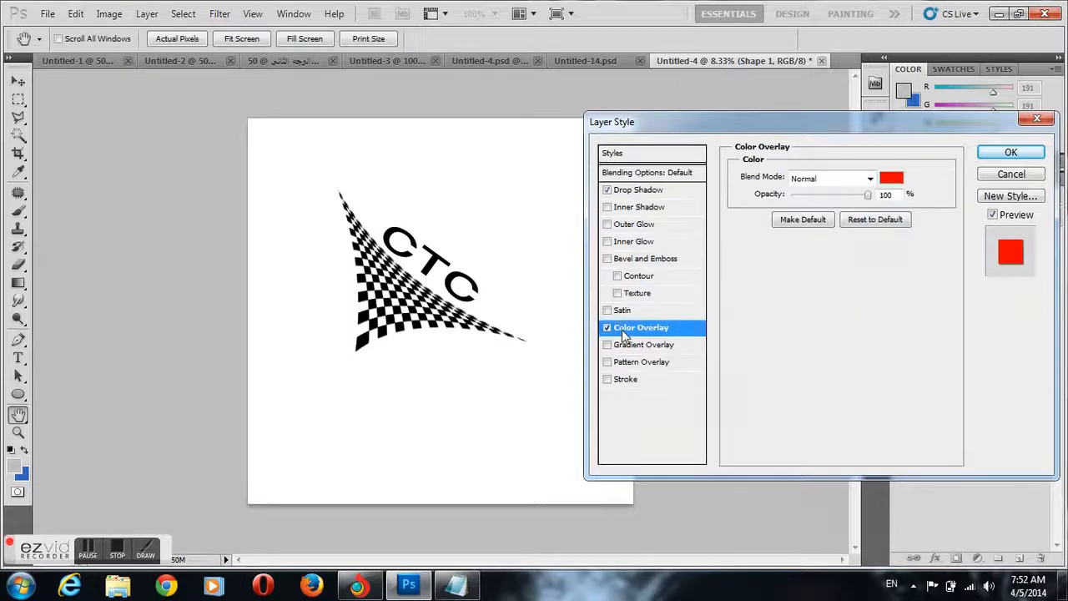
{"action": "left_click", "coordinate": [888, 180]}
{"action": "left_click", "coordinate": [932, 188]}
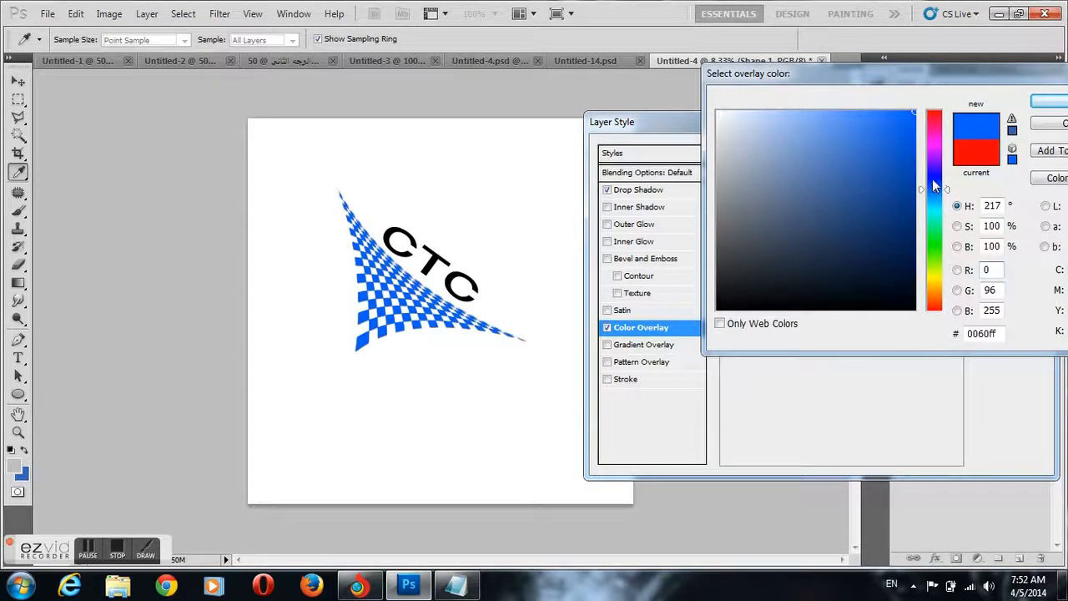
{"action": "left_click", "coordinate": [931, 171]}
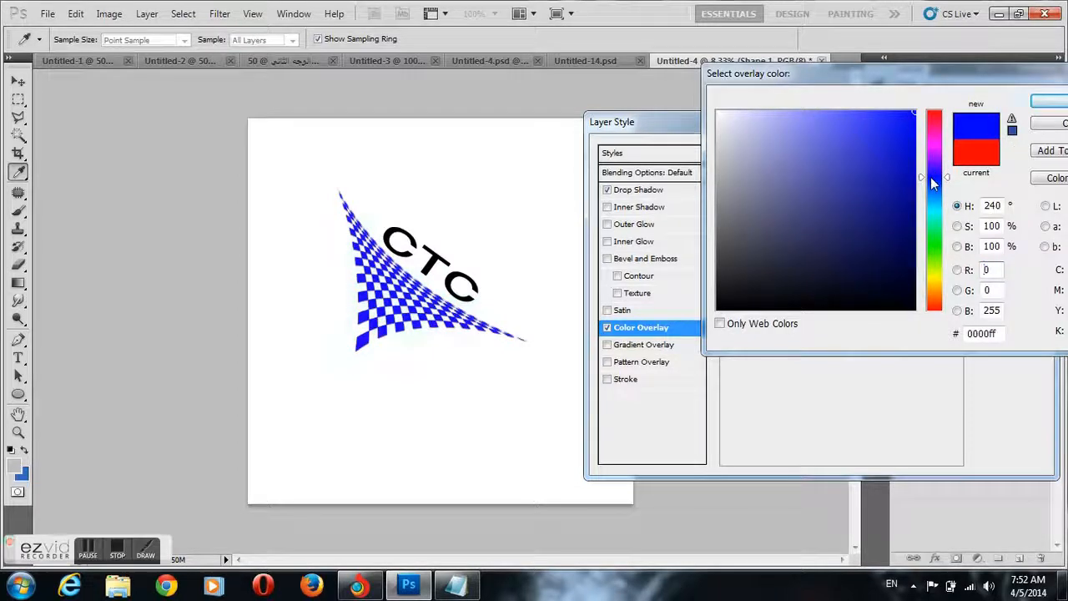
{"action": "left_click", "coordinate": [1013, 123]}
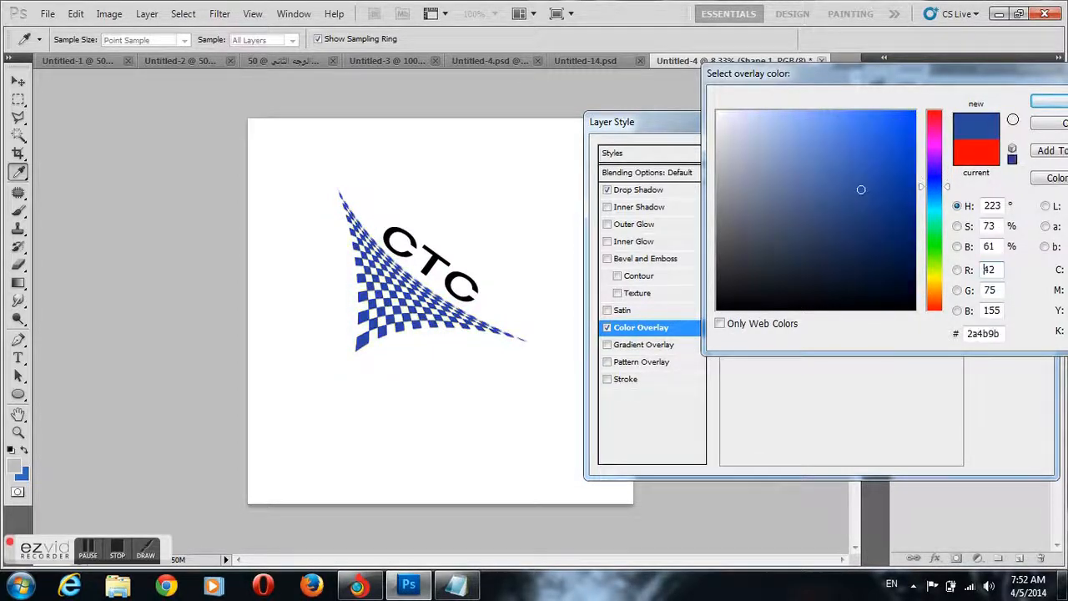
{"action": "left_click", "coordinate": [1060, 103]}
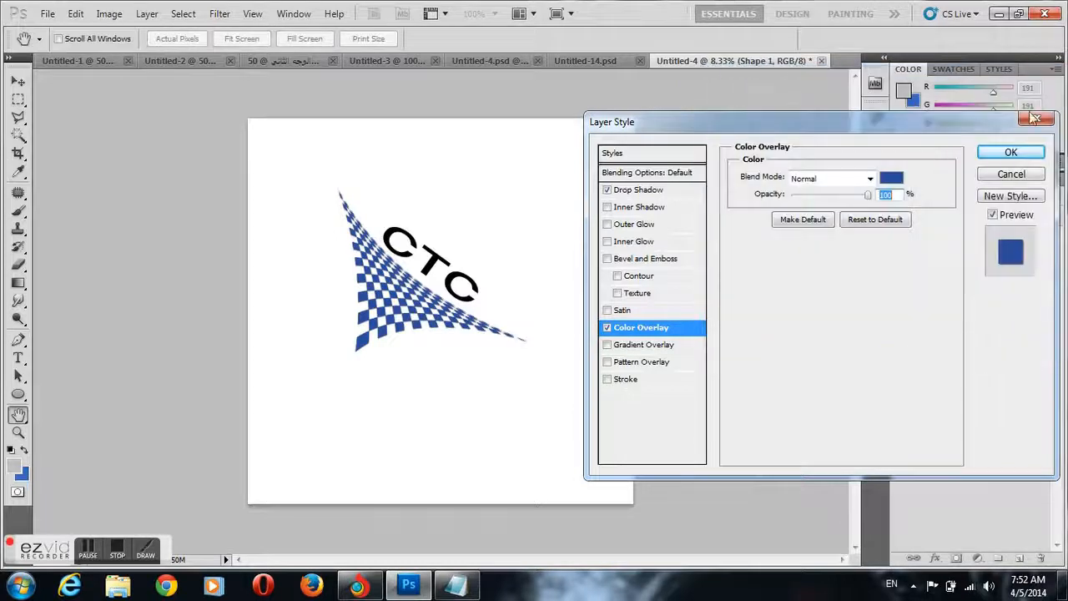
- Add an Inner Glow to the checkered piece and set its colour to black (000000)
{"action": "left_click", "coordinate": [630, 243]}
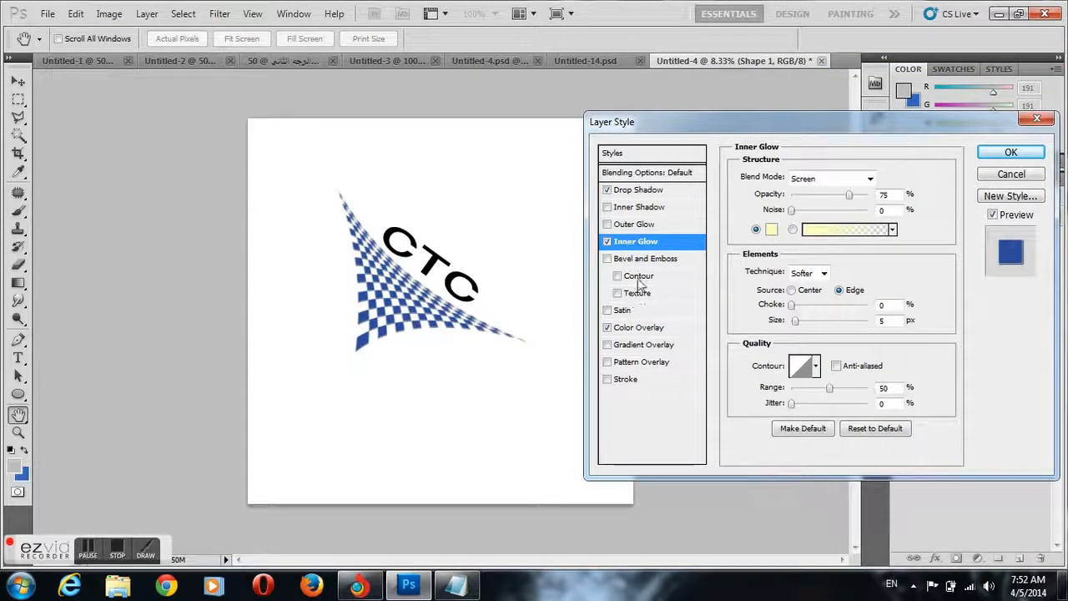
{"action": "left_click", "coordinate": [771, 229]}
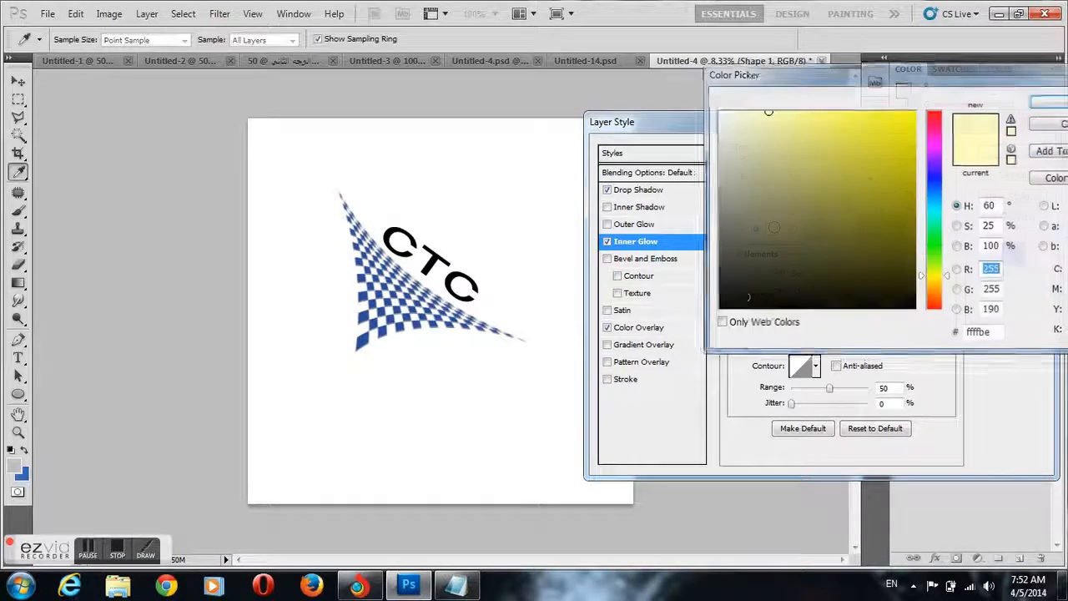
{"action": "left_click", "coordinate": [734, 304]}
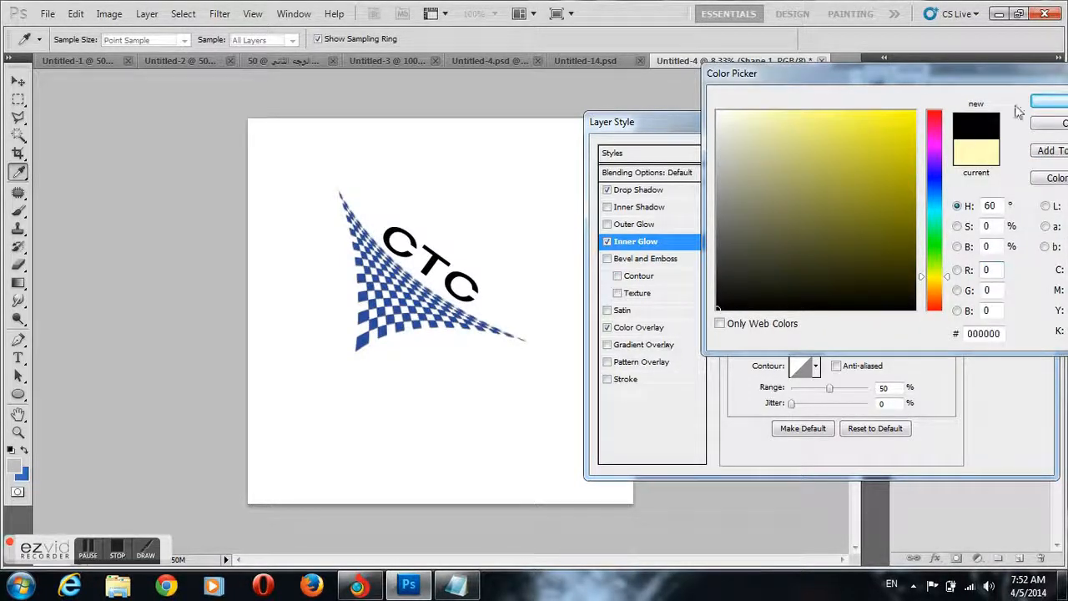
{"action": "left_click", "coordinate": [1049, 101]}
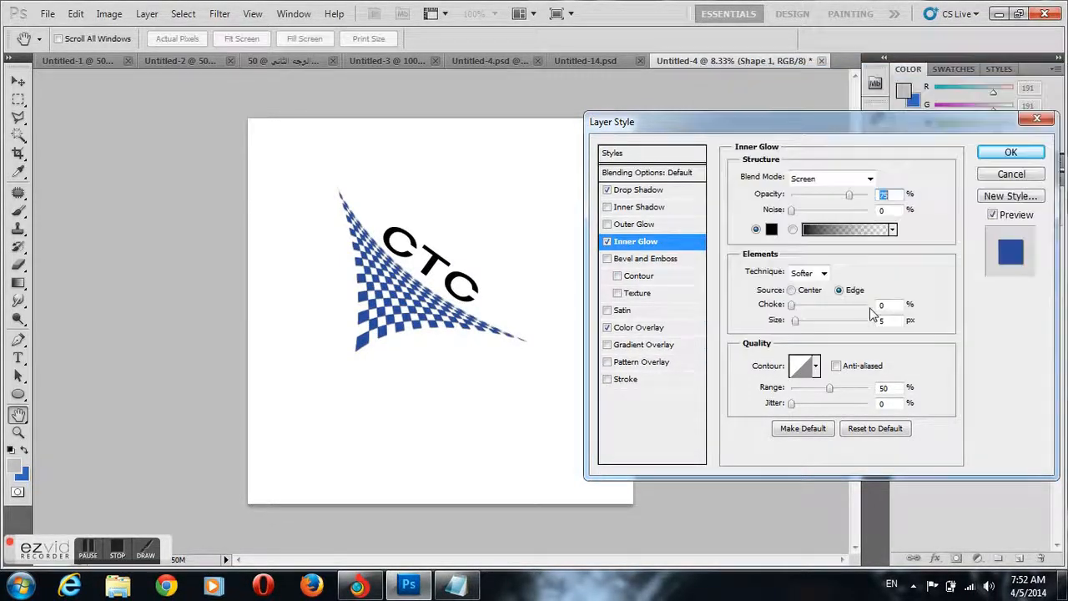
- Give the Inner Glow the half-round contour preset and raise its jitter slightly
{"action": "left_click", "coordinate": [815, 366]}
{"action": "left_click", "coordinate": [782, 407]}
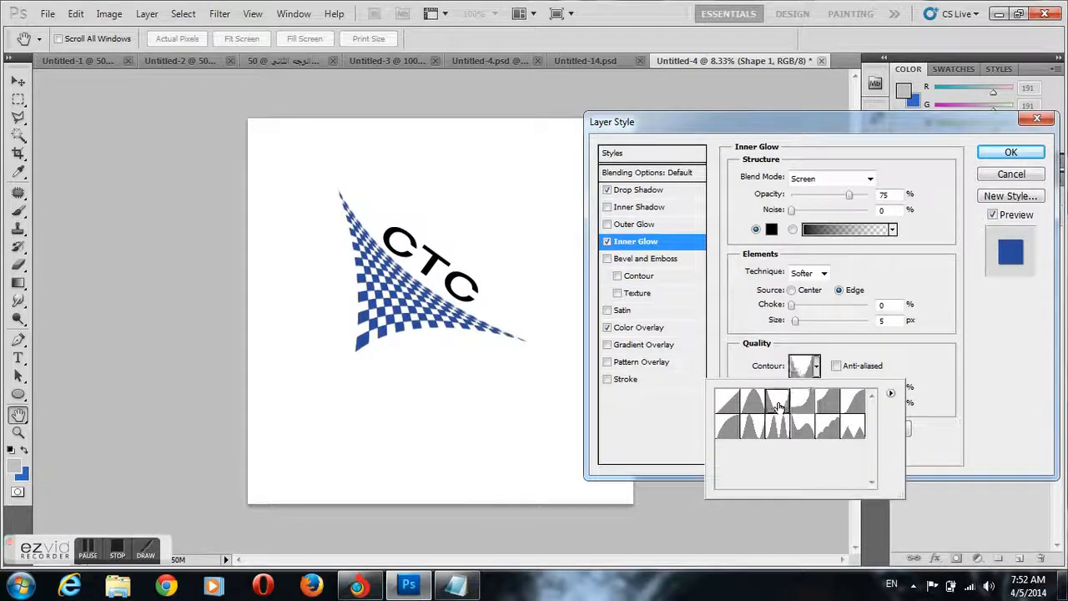
{"action": "left_click", "coordinate": [748, 408]}
{"action": "left_click", "coordinate": [725, 434]}
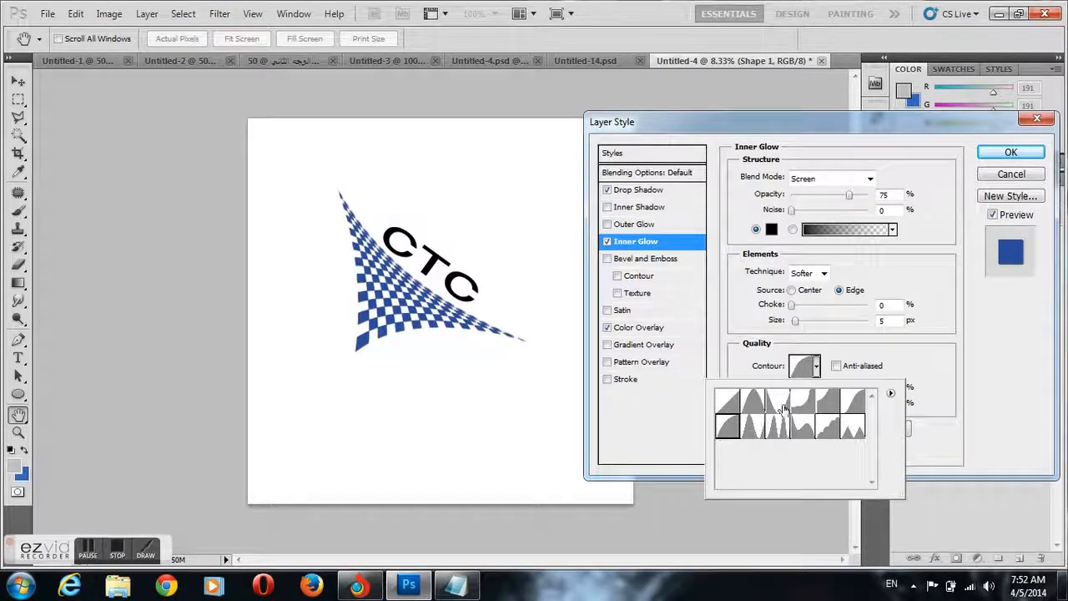
{"action": "left_click", "coordinate": [981, 354]}
{"action": "left_click_drag", "start_coordinate": [792, 405], "coordinate": [806, 407]}
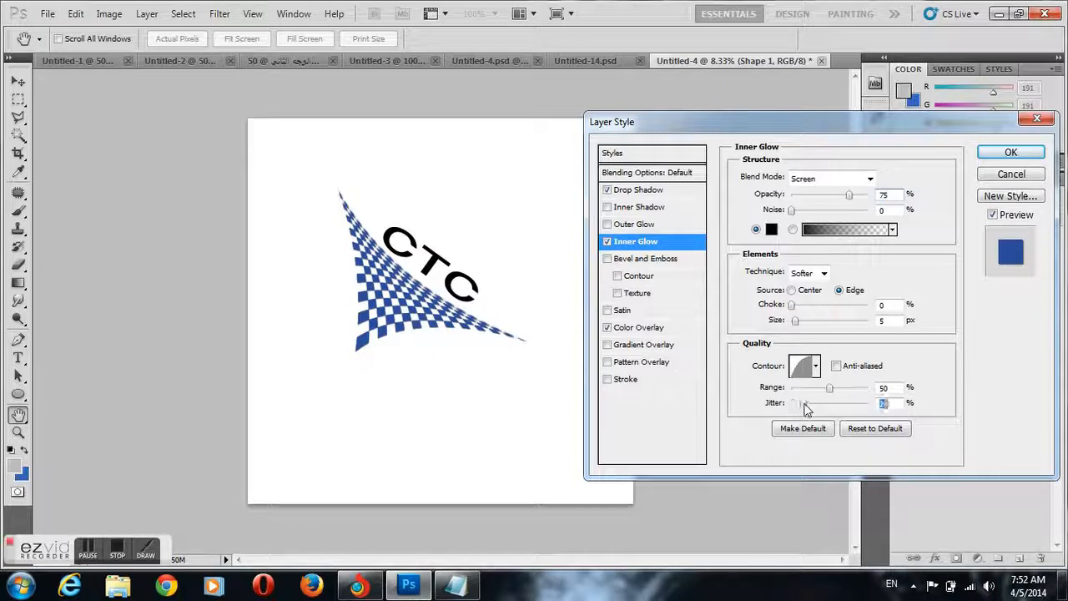
- Add Bevel and Emboss to the checkered piece, try several gloss contours, choose the inverted cone preset, and apply the layer style
{"action": "left_click", "coordinate": [648, 258]}
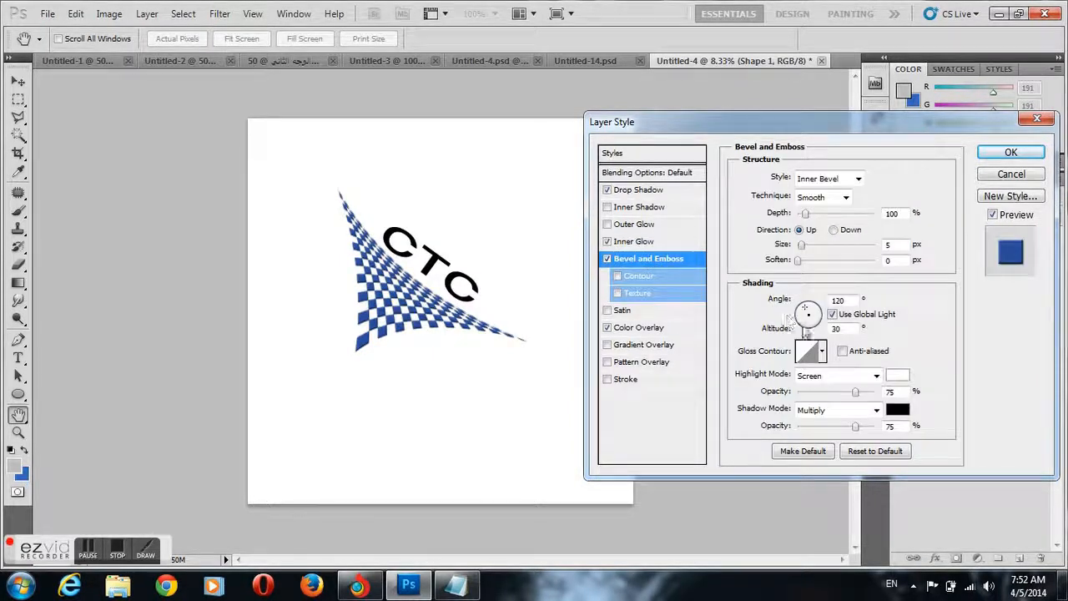
{"action": "left_click", "coordinate": [822, 351]}
{"action": "left_click", "coordinate": [763, 387]}
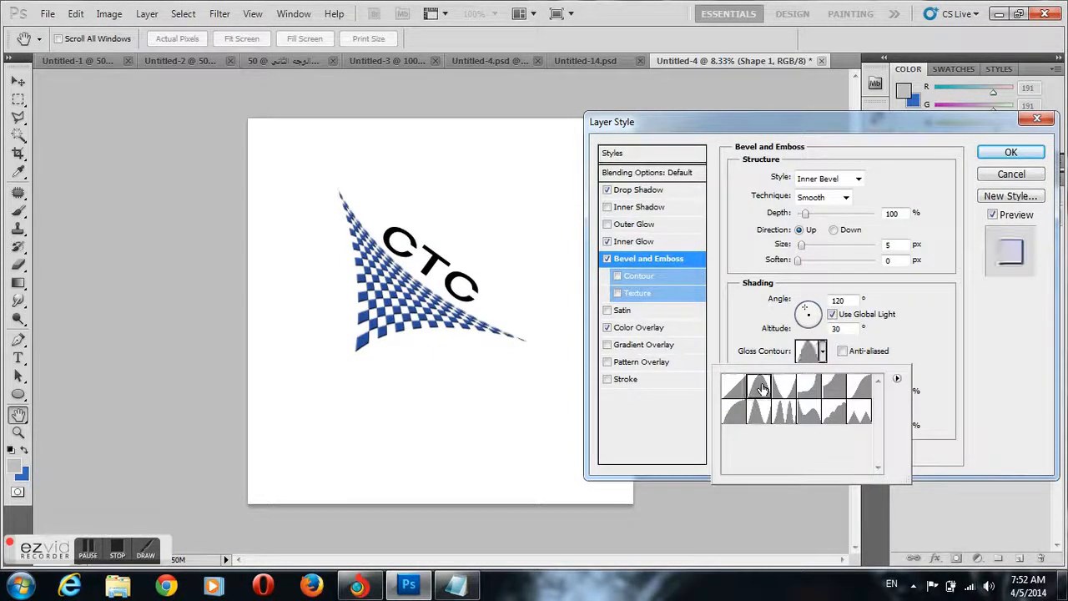
{"action": "left_click", "coordinate": [783, 388]}
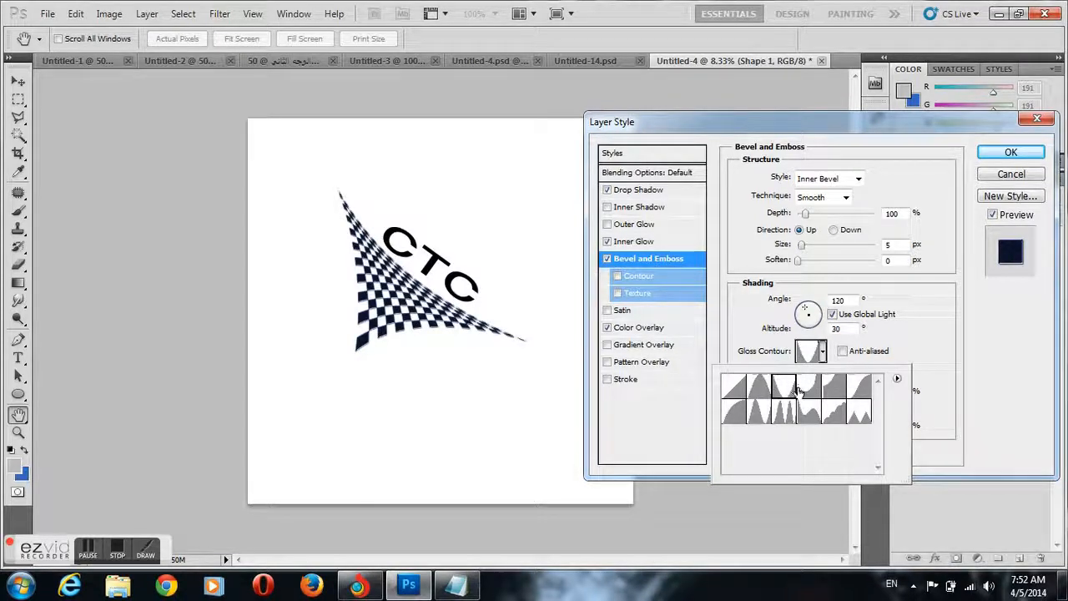
{"action": "left_click", "coordinate": [784, 410]}
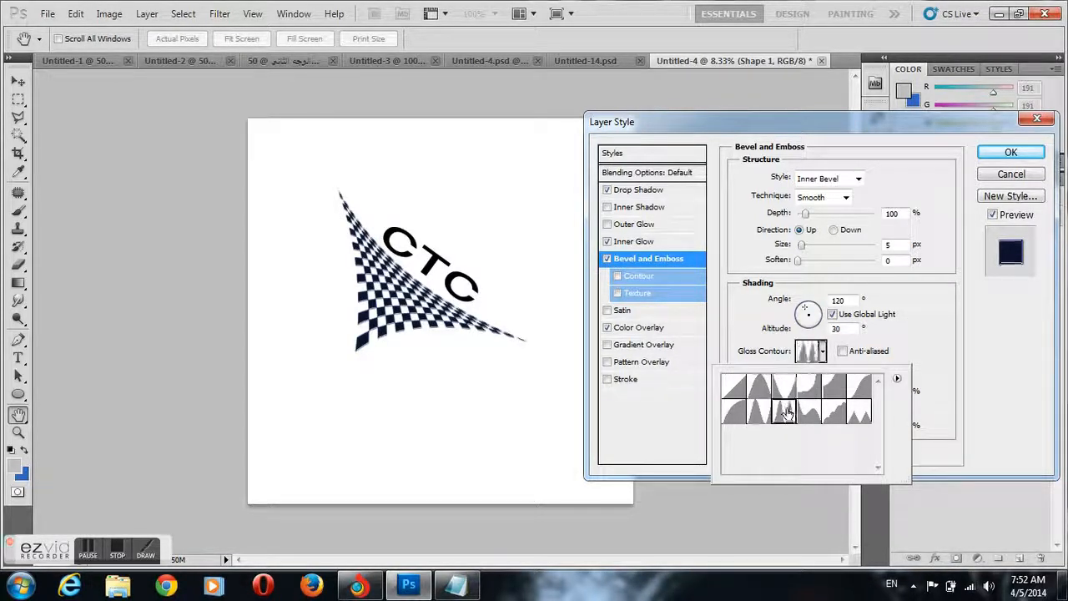
{"action": "left_click", "coordinate": [805, 389]}
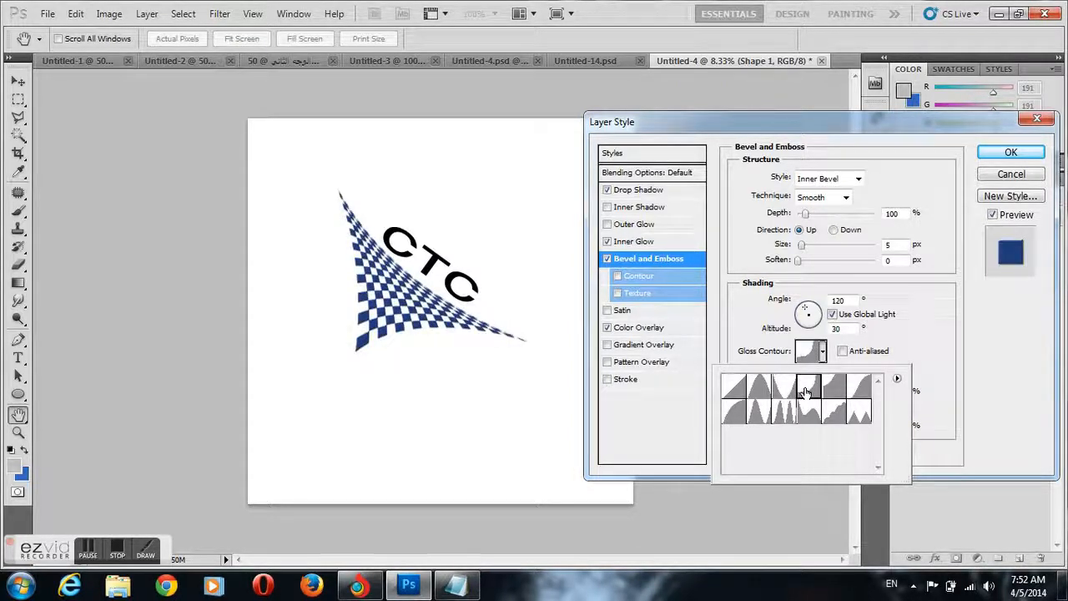
{"action": "left_click", "coordinate": [820, 394]}
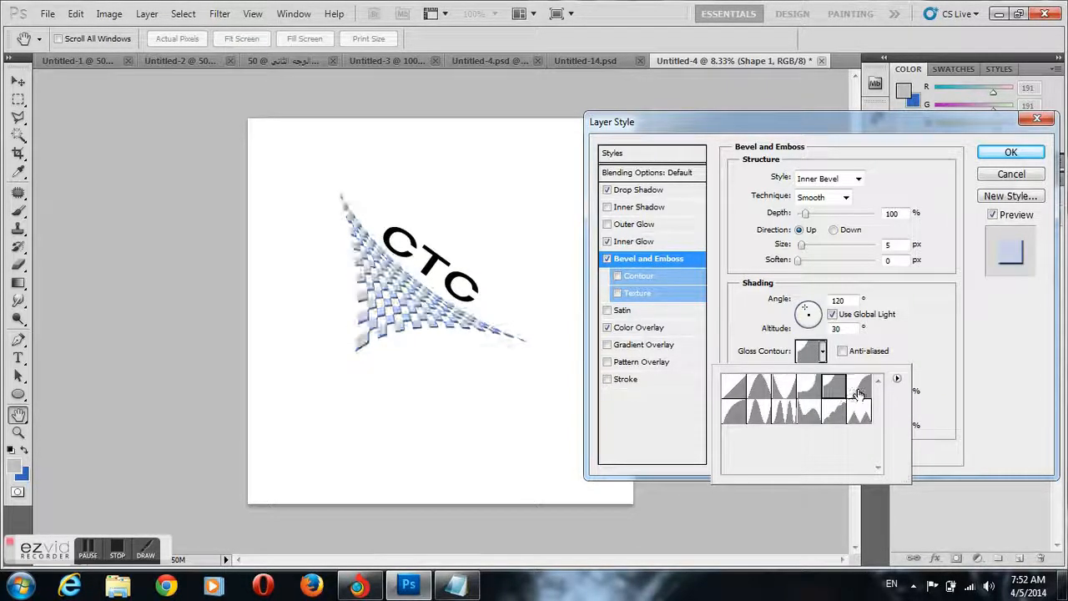
{"action": "left_click", "coordinate": [859, 418]}
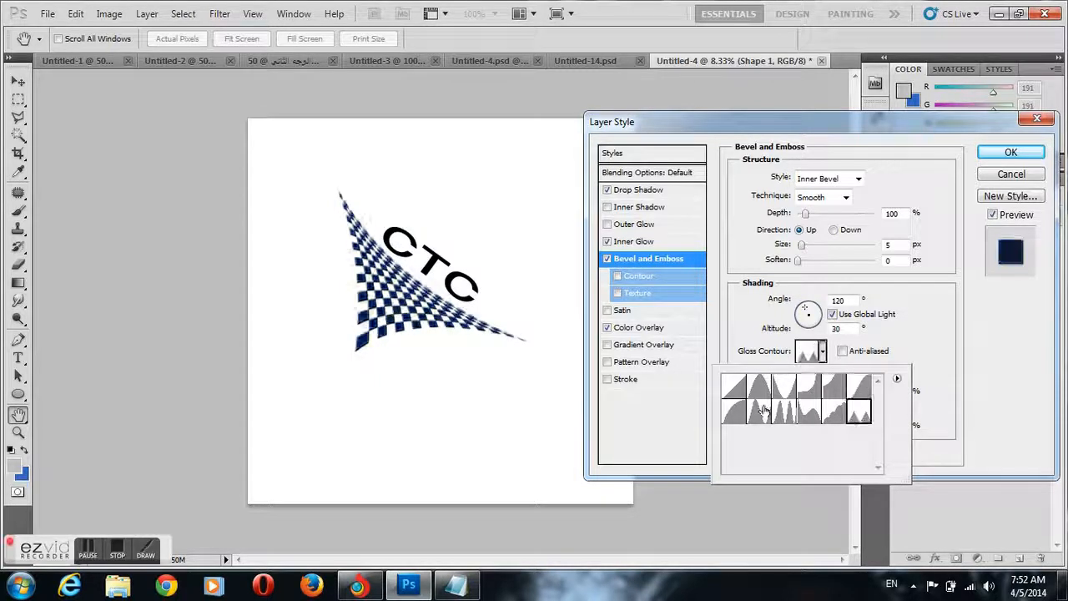
{"action": "left_click", "coordinate": [732, 413]}
{"action": "left_click", "coordinate": [766, 385]}
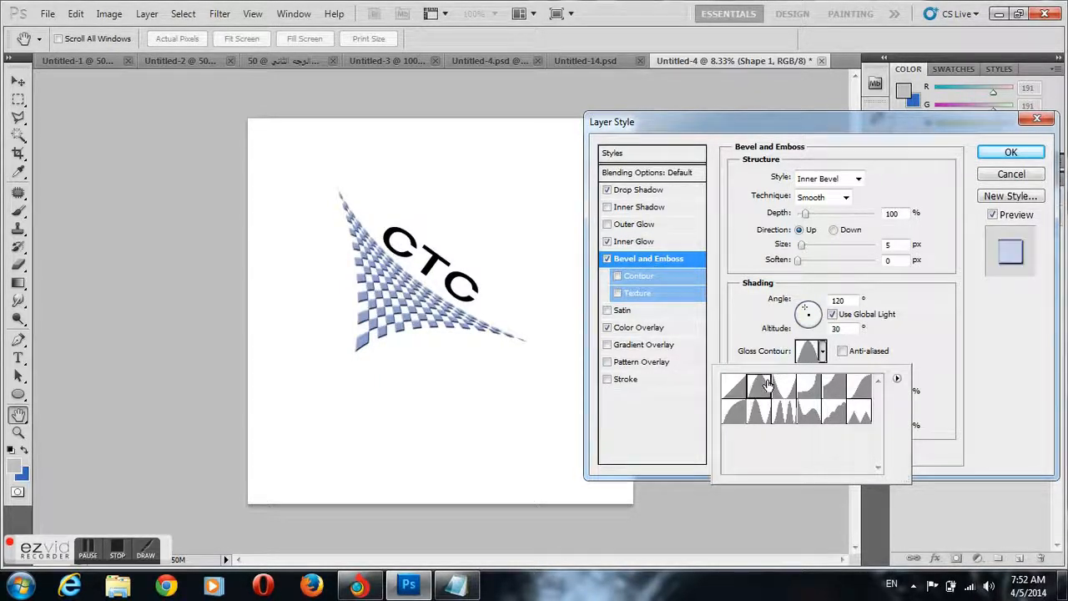
{"action": "left_click", "coordinate": [788, 387]}
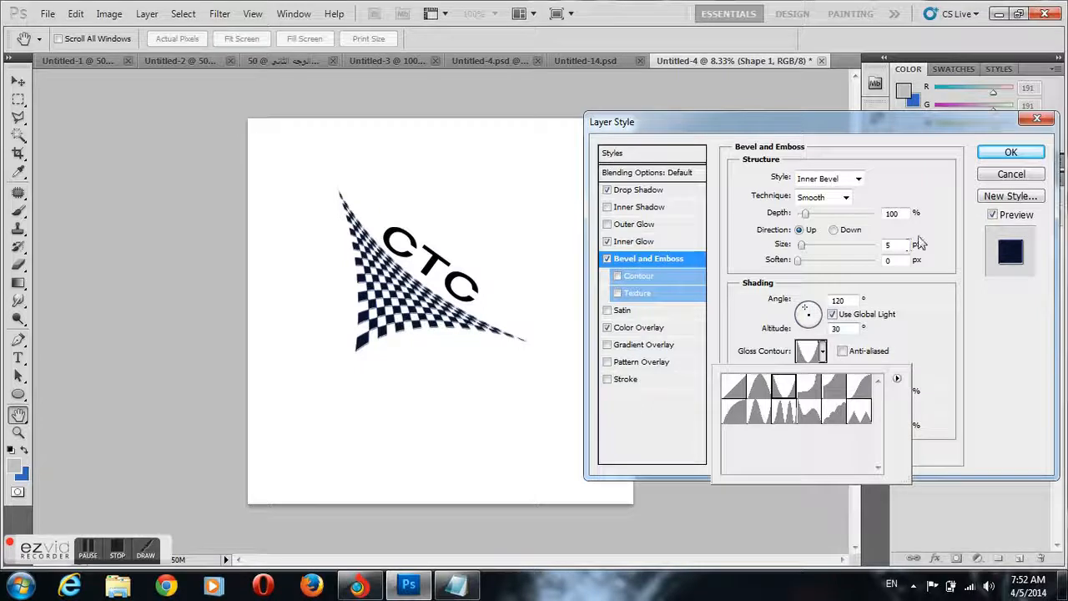
{"action": "left_click", "coordinate": [1001, 154]}
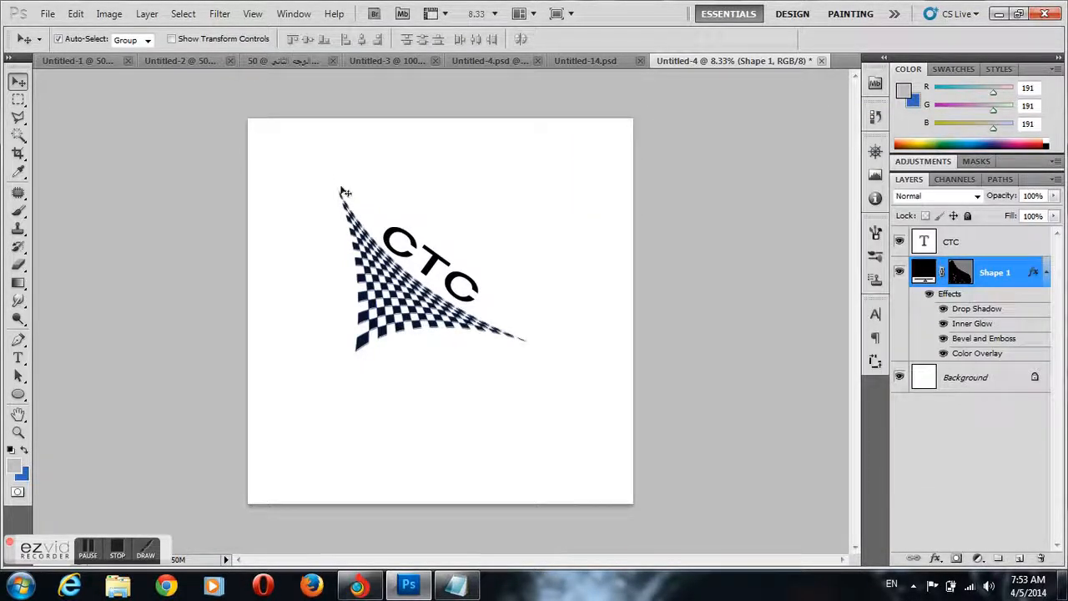
- Add a Drop Shadow to the CTC text layer and offset it on the canvas to an angle of 93° and a distance of 52 px
{"action": "left_click", "coordinate": [947, 242]}
{"action": "right_click", "coordinate": [942, 242]}
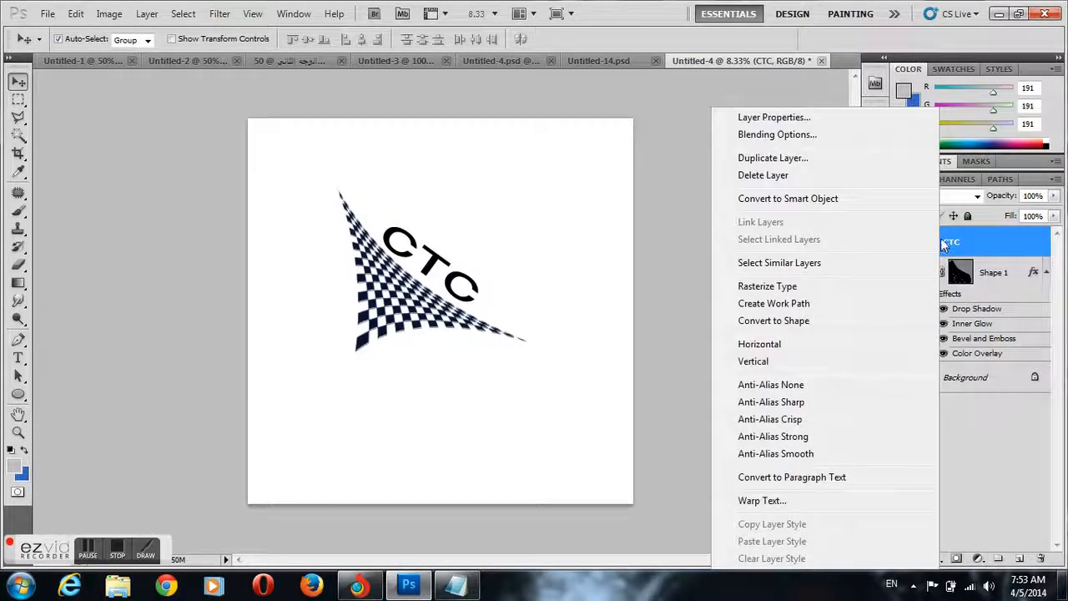
{"action": "left_click", "coordinate": [829, 136]}
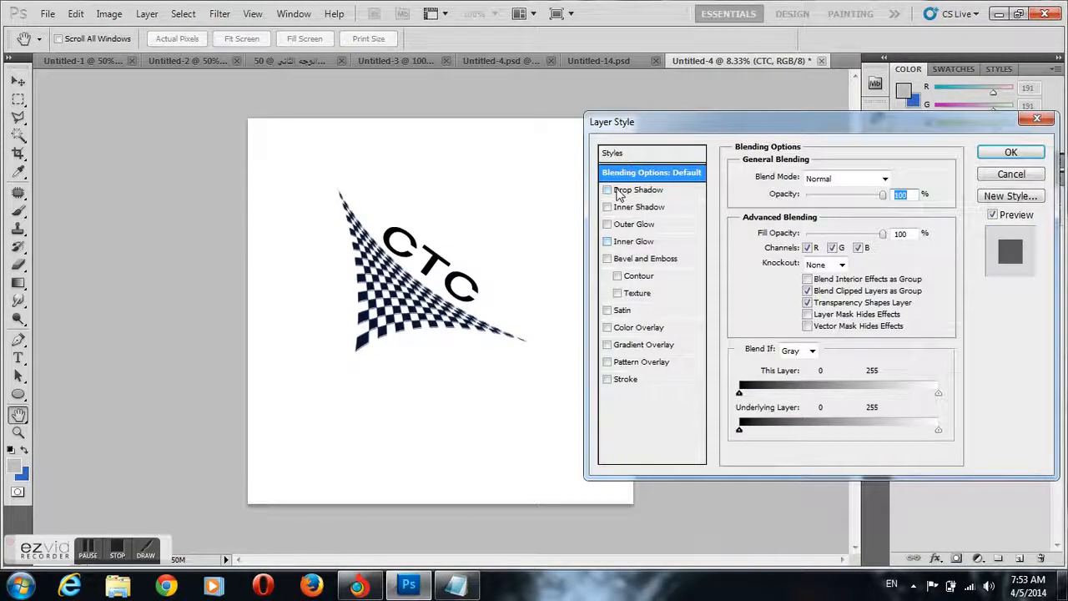
{"action": "left_click", "coordinate": [619, 192]}
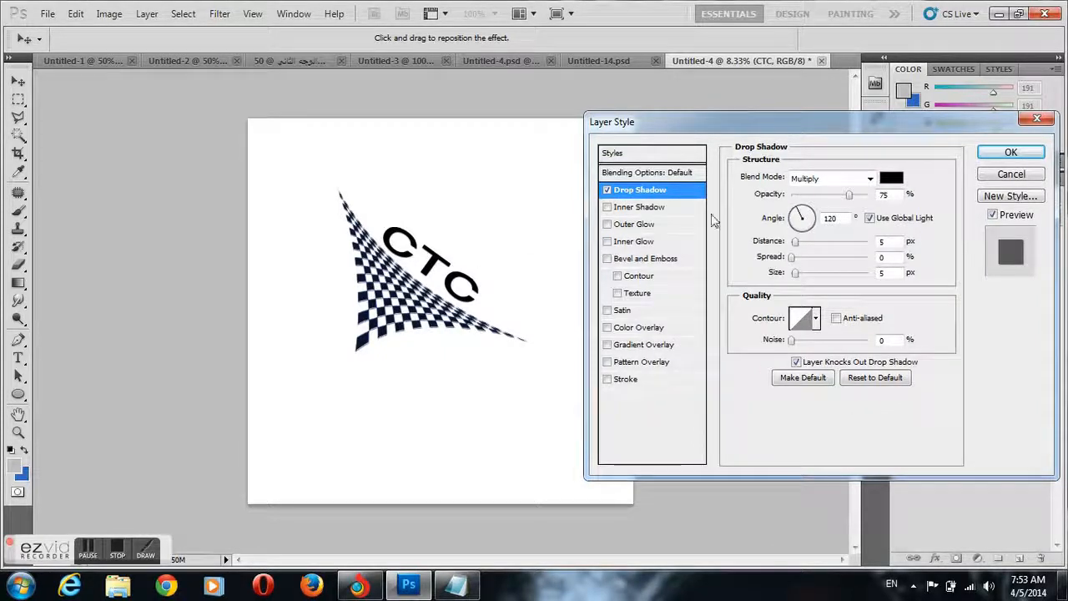
{"action": "left_click_drag", "start_coordinate": [522, 275], "coordinate": [528, 279]}
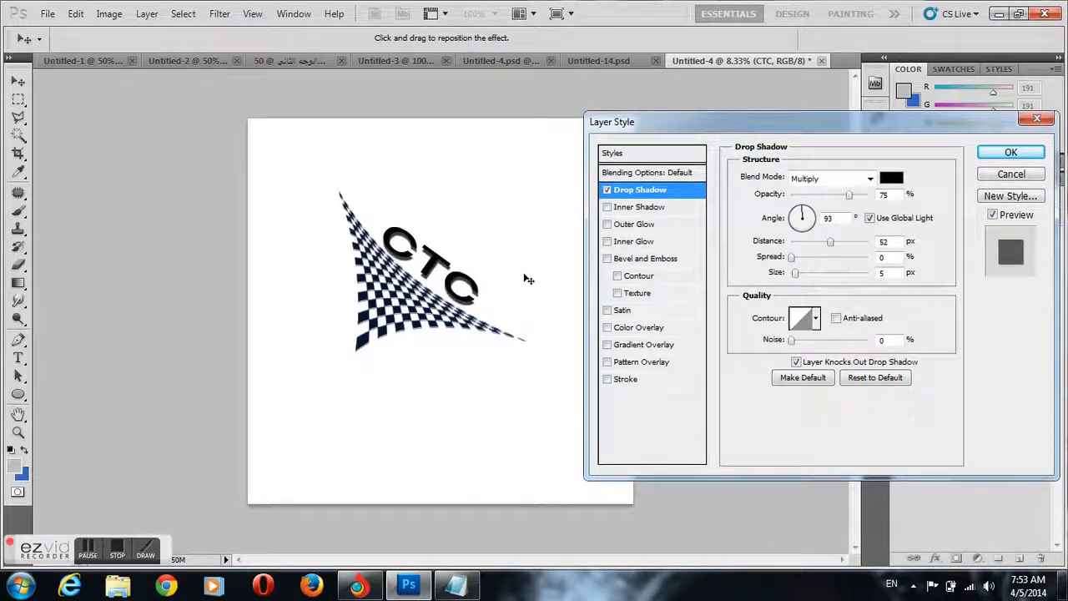
- Add a red Color Overlay to the CTC text, leaving Inner Shadow off
{"action": "left_click", "coordinate": [635, 208]}
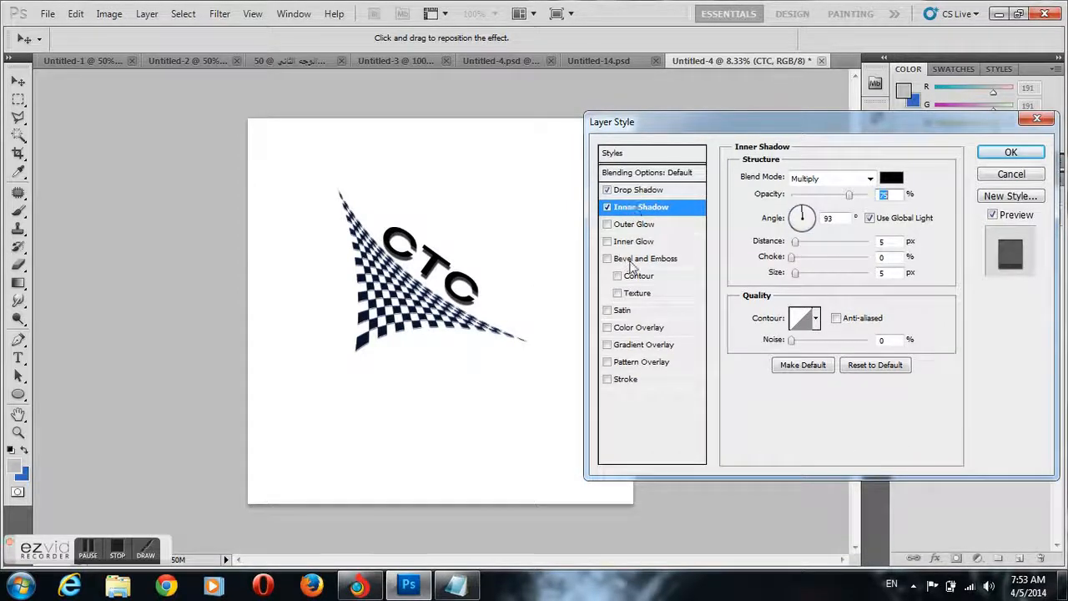
{"action": "left_click", "coordinate": [608, 207]}
{"action": "left_click", "coordinate": [627, 329]}
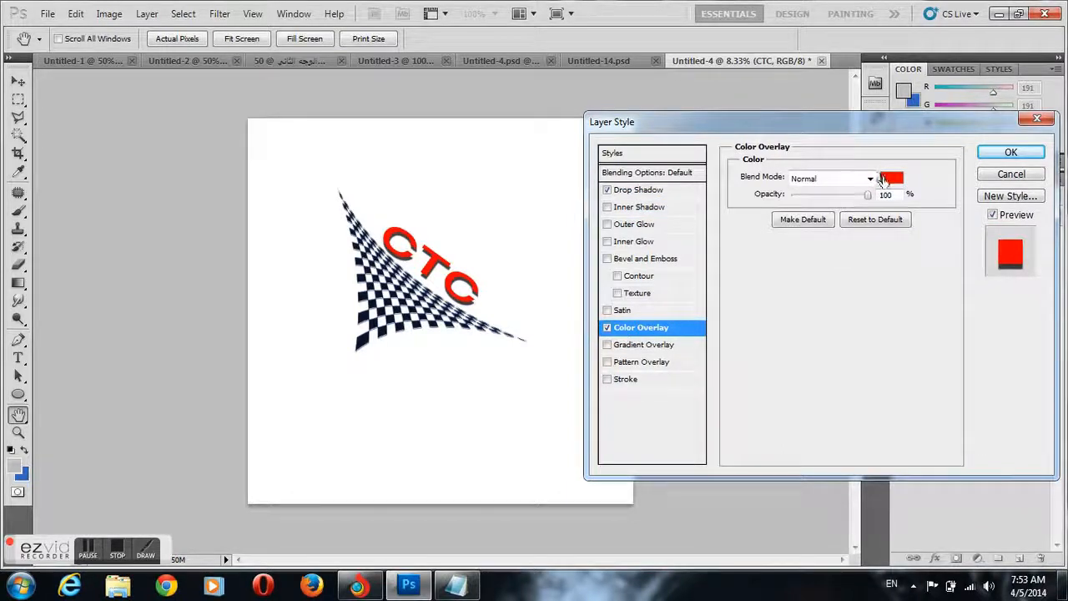
- Add Bevel and Emboss to the CTC text, try several gloss contours, and choose the deep cove preset
{"action": "left_click", "coordinate": [641, 261]}
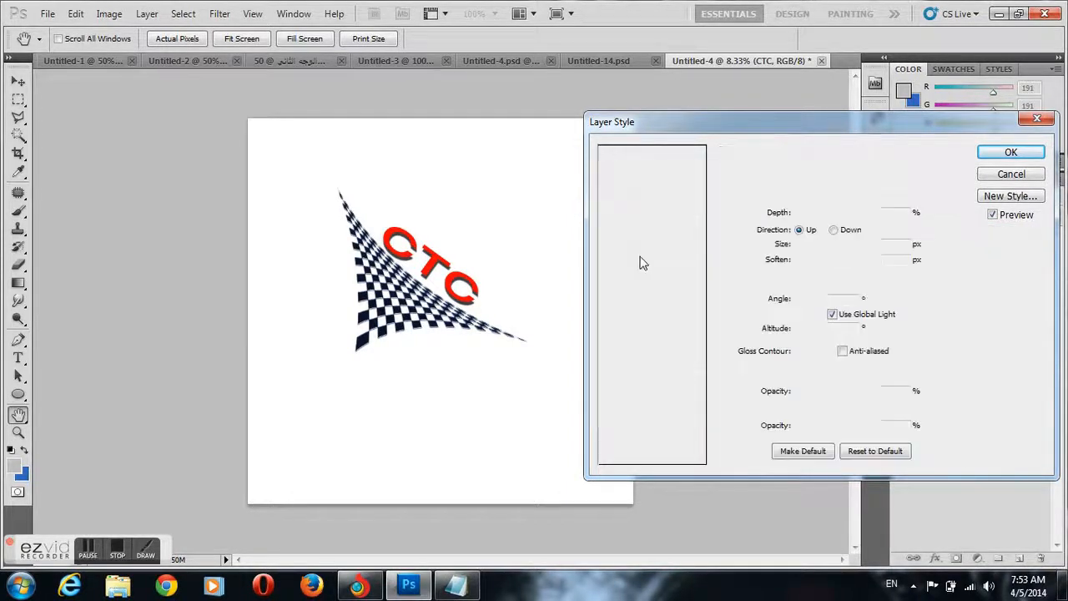
{"action": "left_click", "coordinate": [822, 352]}
{"action": "left_click", "coordinate": [757, 411]}
{"action": "left_click", "coordinate": [740, 413]}
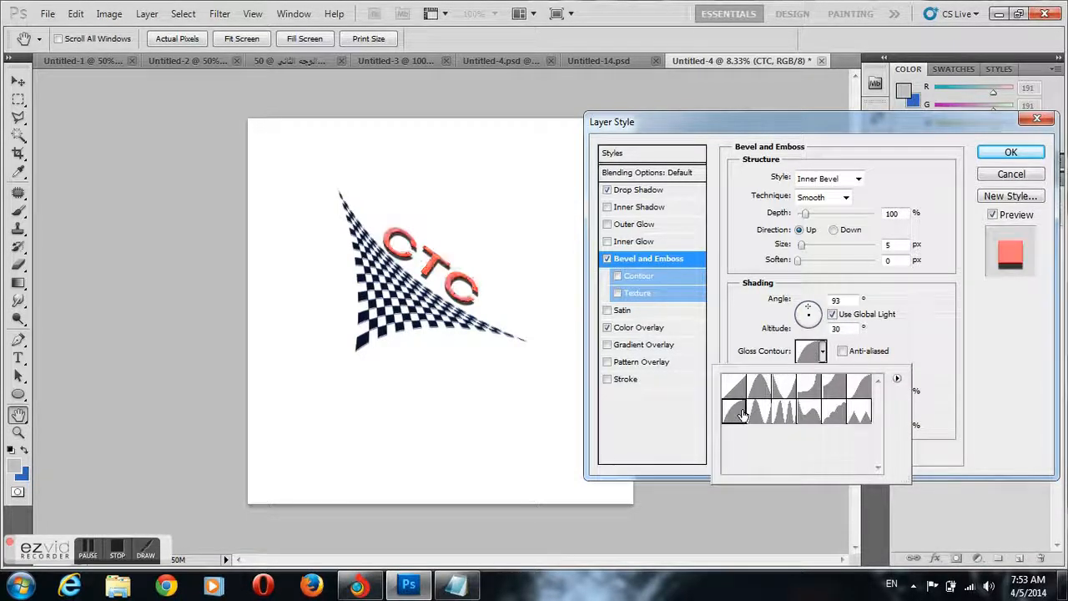
{"action": "left_click", "coordinate": [735, 391]}
{"action": "left_click", "coordinate": [757, 389]}
{"action": "left_click", "coordinate": [774, 391]}
{"action": "left_click", "coordinate": [818, 391]}
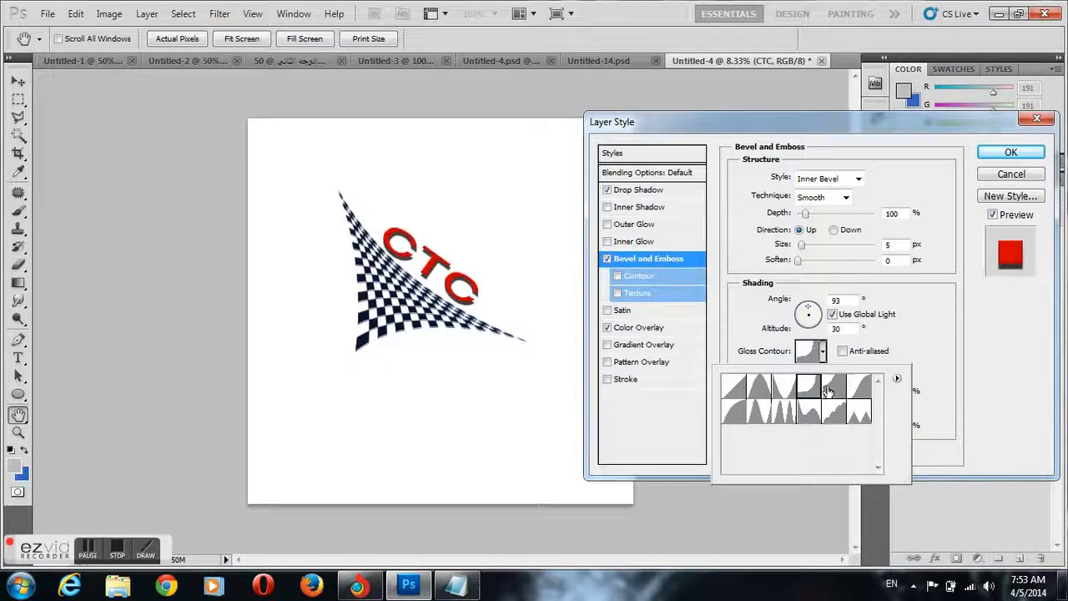
{"action": "left_click", "coordinate": [975, 342]}
- Set the bevel's highlight opacity to 79% and shadow opacity to 41%, and apply the CTC layer style
{"action": "left_click", "coordinate": [859, 394]}
{"action": "left_click_drag", "start_coordinate": [855, 426], "coordinate": [830, 430]}
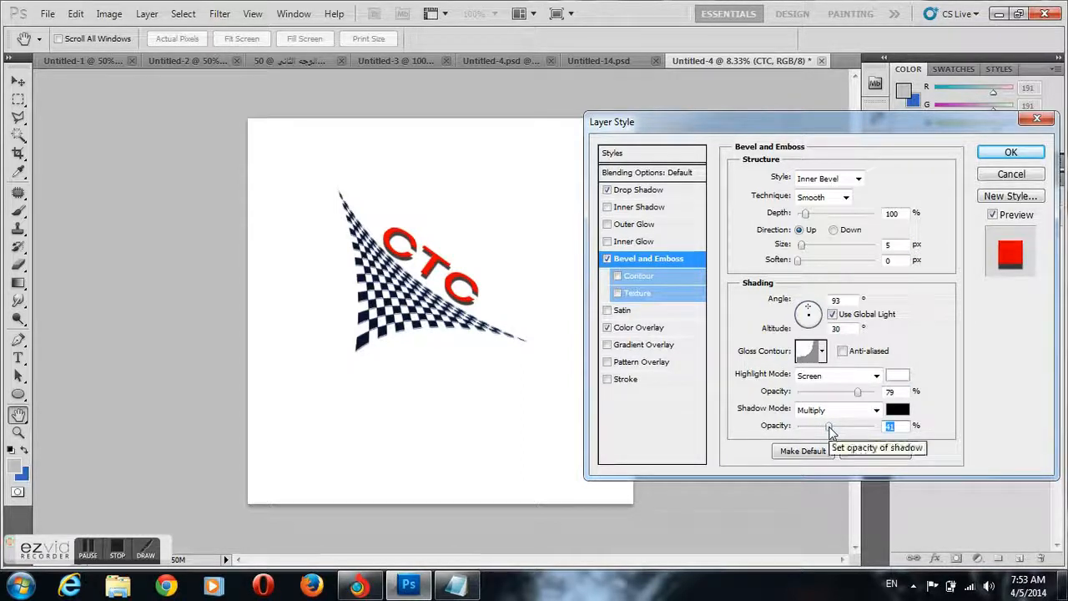
{"action": "left_click_drag", "start_coordinate": [830, 430], "coordinate": [830, 432]}
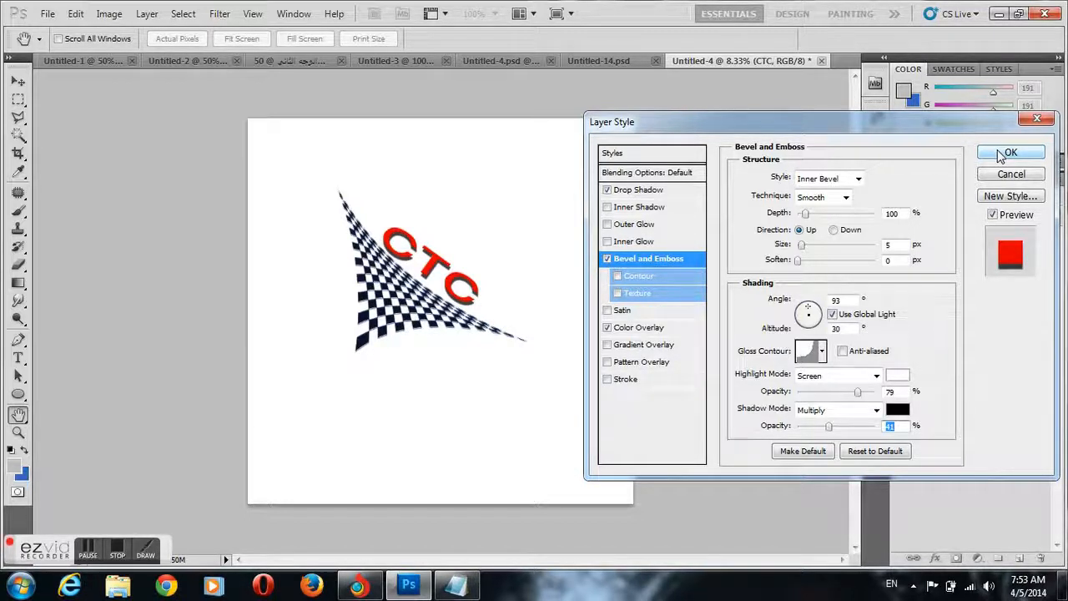
{"action": "left_click", "coordinate": [1006, 155]}
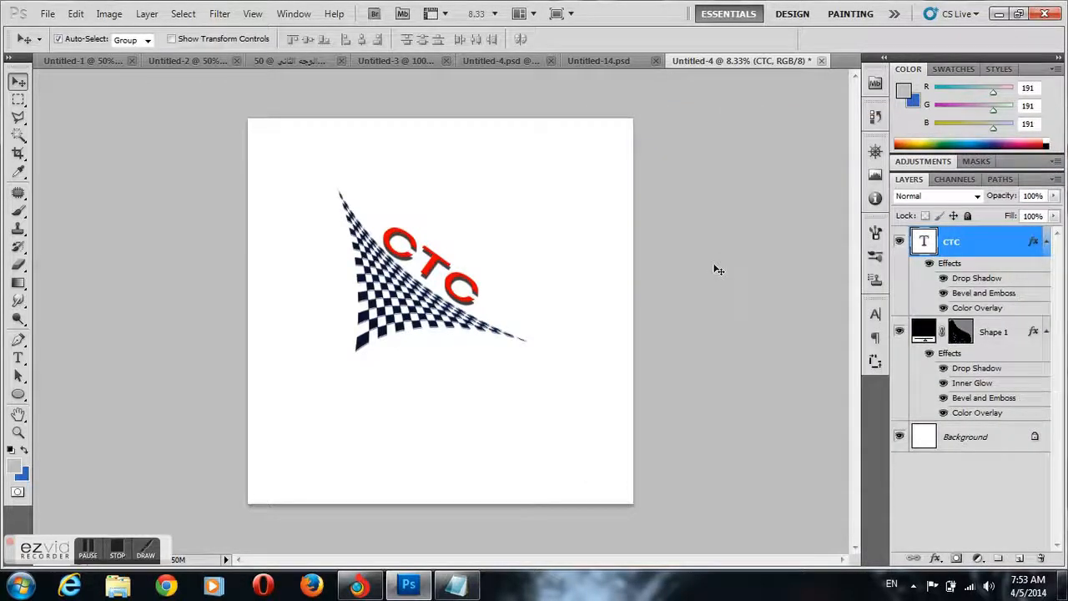
{"action": "left_click", "coordinate": [20, 339]}
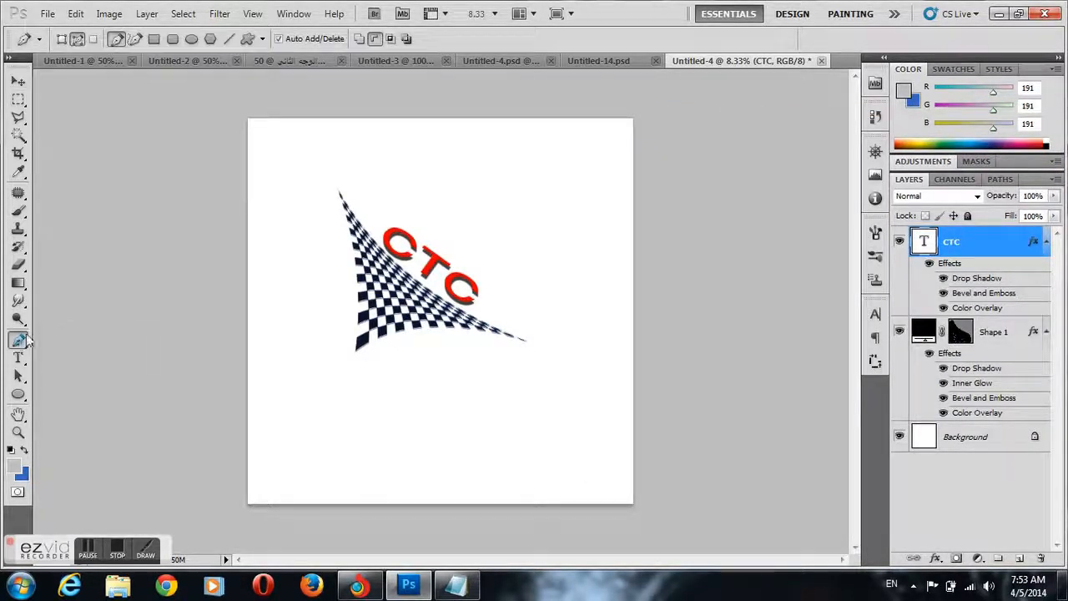
{"action": "left_click", "coordinate": [247, 404]}
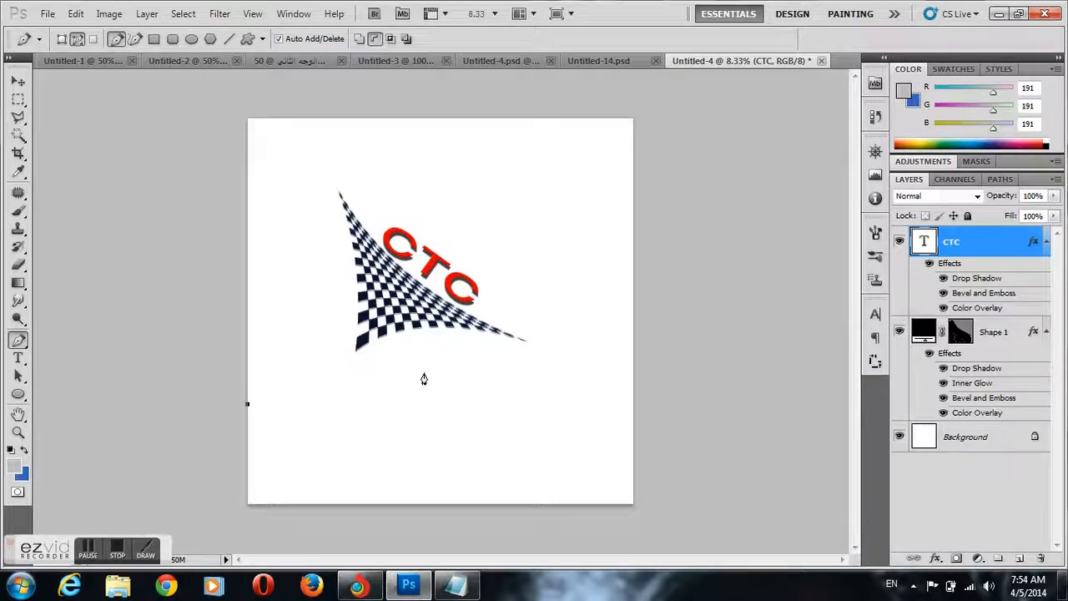
{"action": "left_click", "coordinate": [440, 353]}
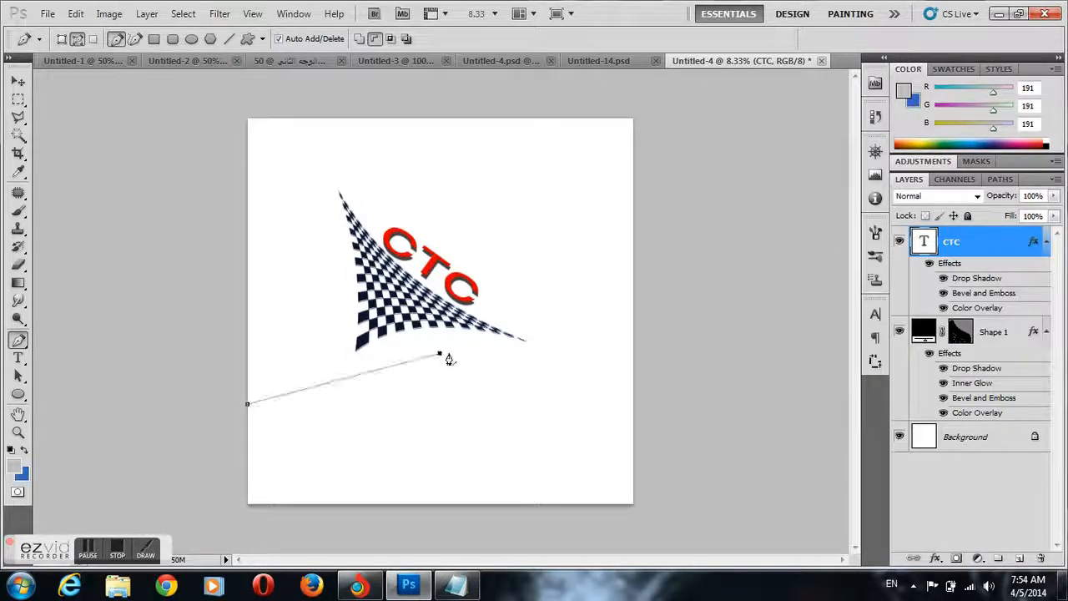
{"action": "left_click", "coordinate": [626, 394]}
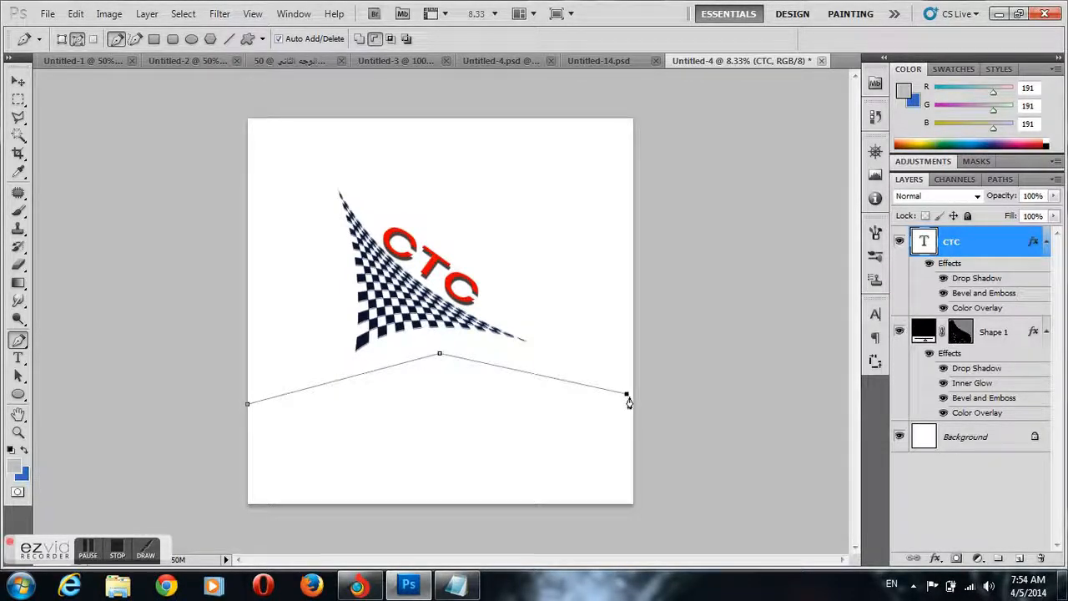
{"action": "key", "text": "Delete"}
{"action": "key", "text": "Delete"}
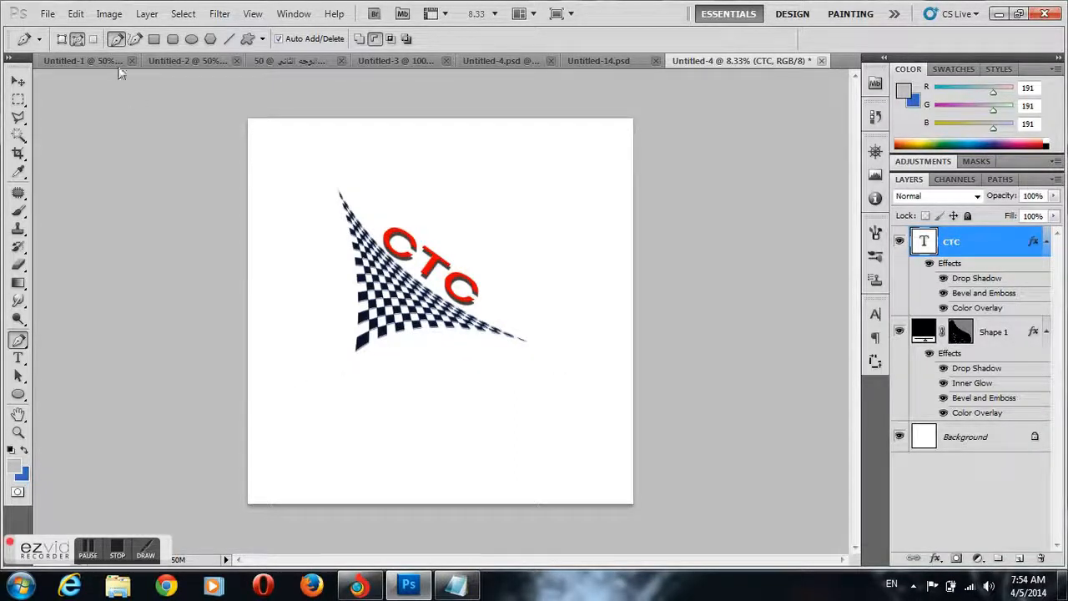
- Draw a wide, flat triangle as a shape layer with the Pen tool, spanning the canvas just below the checkered piece
{"action": "left_click", "coordinate": [61, 38]}
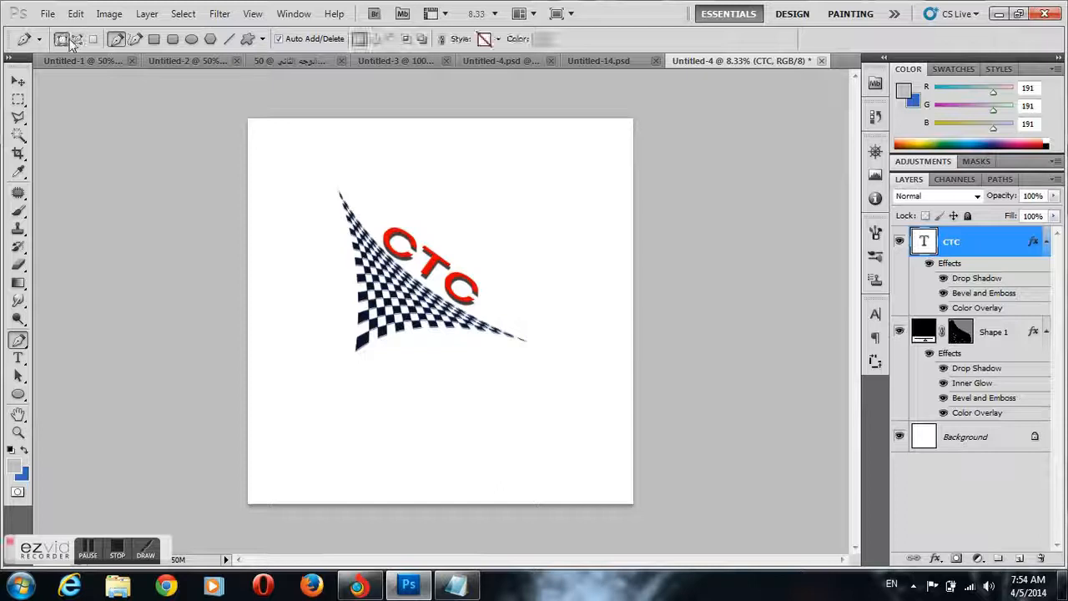
{"action": "left_click", "coordinate": [247, 404]}
{"action": "left_click", "coordinate": [429, 358]}
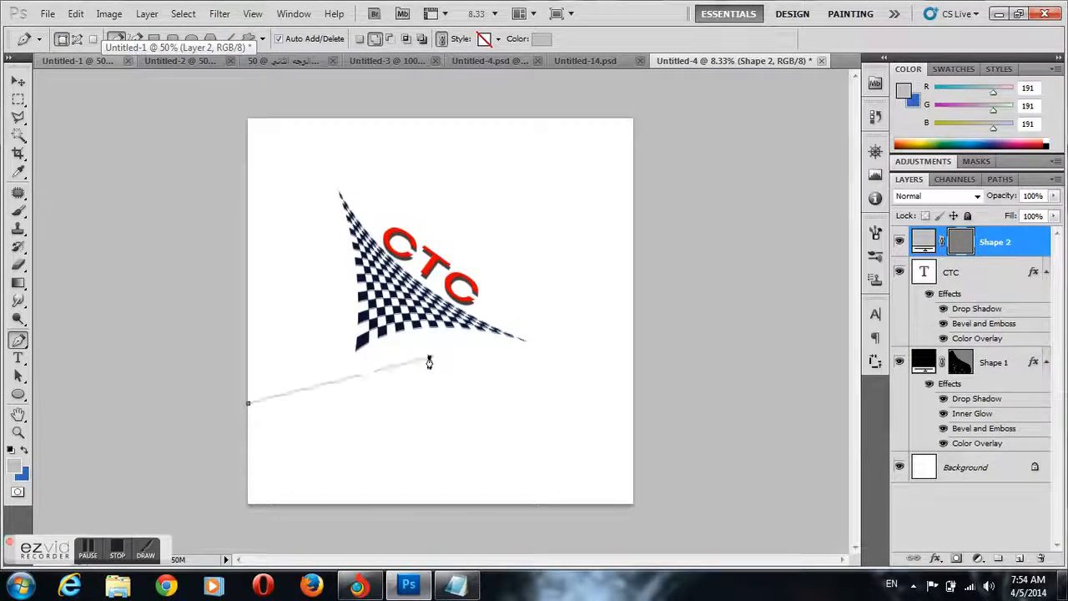
{"action": "left_click", "coordinate": [626, 392]}
{"action": "left_click", "coordinate": [251, 405]}
{"action": "key", "text": "Return"}
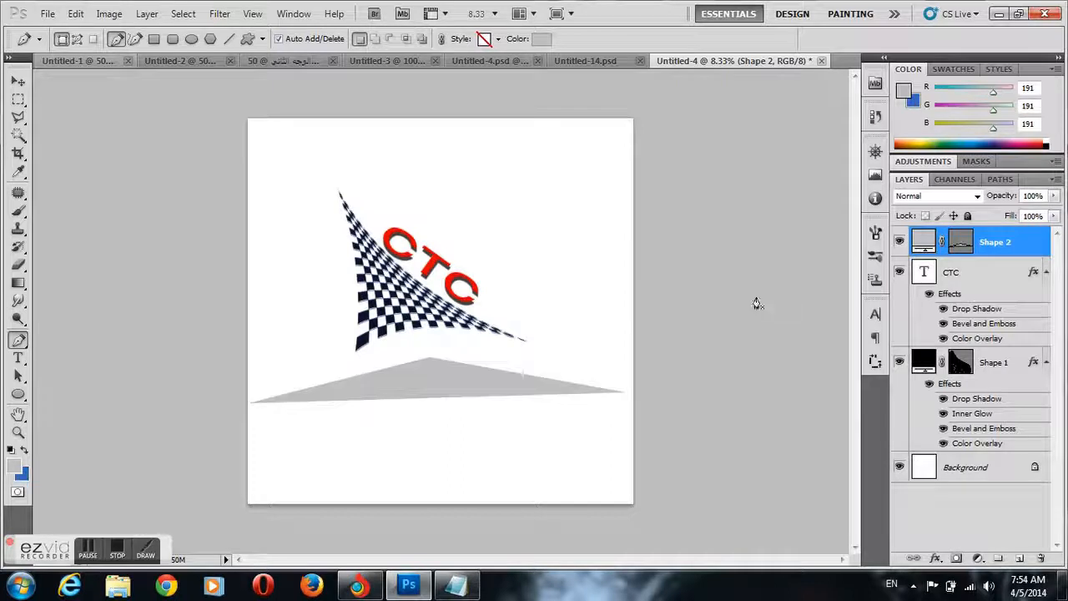
- Change the fill colour of the triangle shape layer to red #f42429
{"action": "right_click", "coordinate": [911, 234]}
{"action": "left_click", "coordinate": [803, 276]}
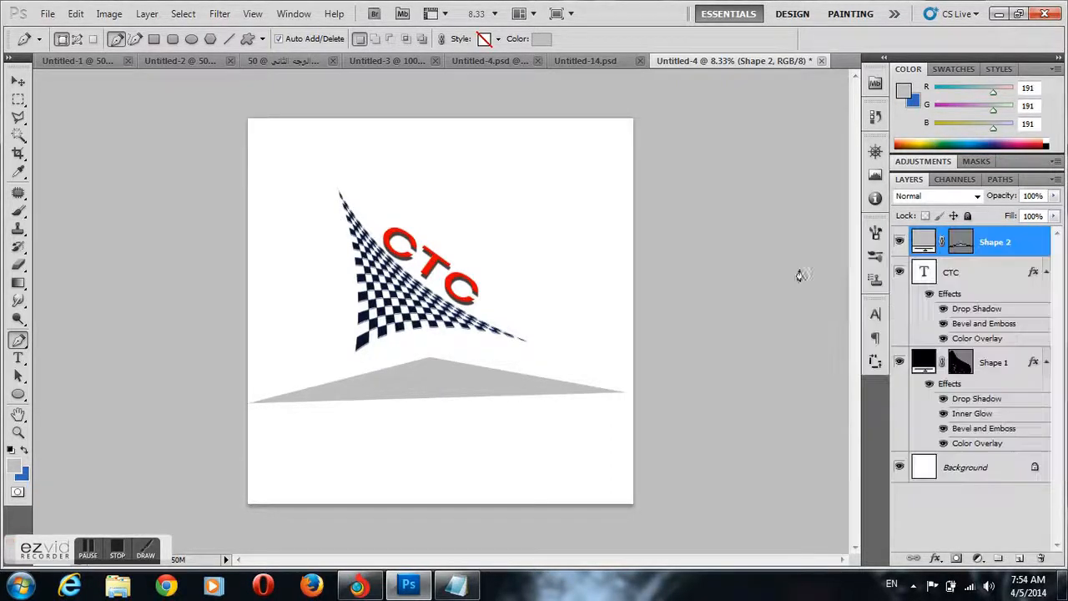
{"action": "double_click", "coordinate": [924, 242]}
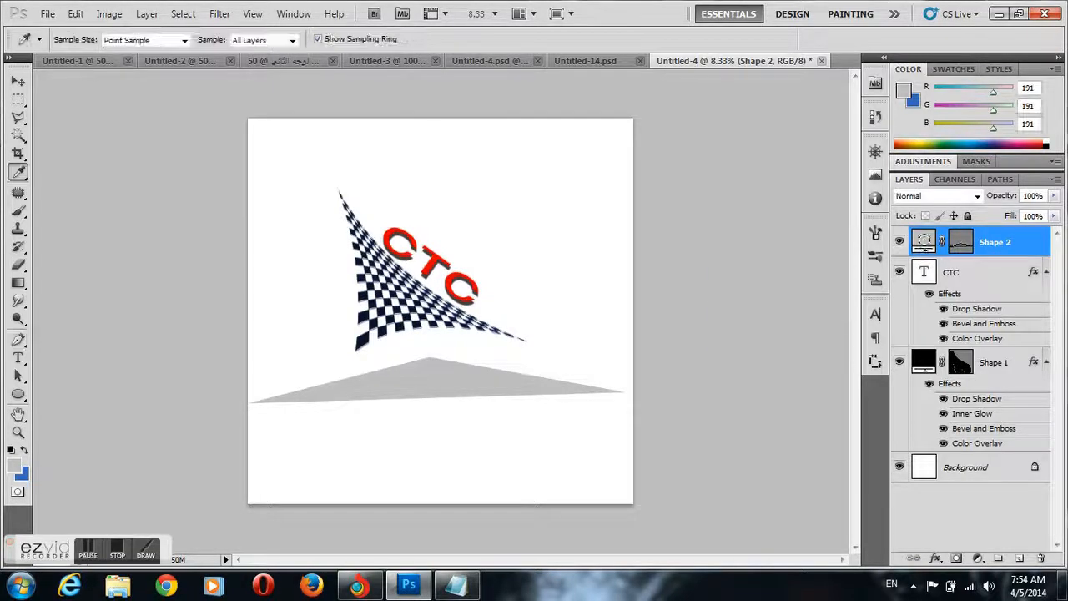
{"action": "left_click", "coordinate": [934, 114]}
{"action": "left_click", "coordinate": [887, 119]}
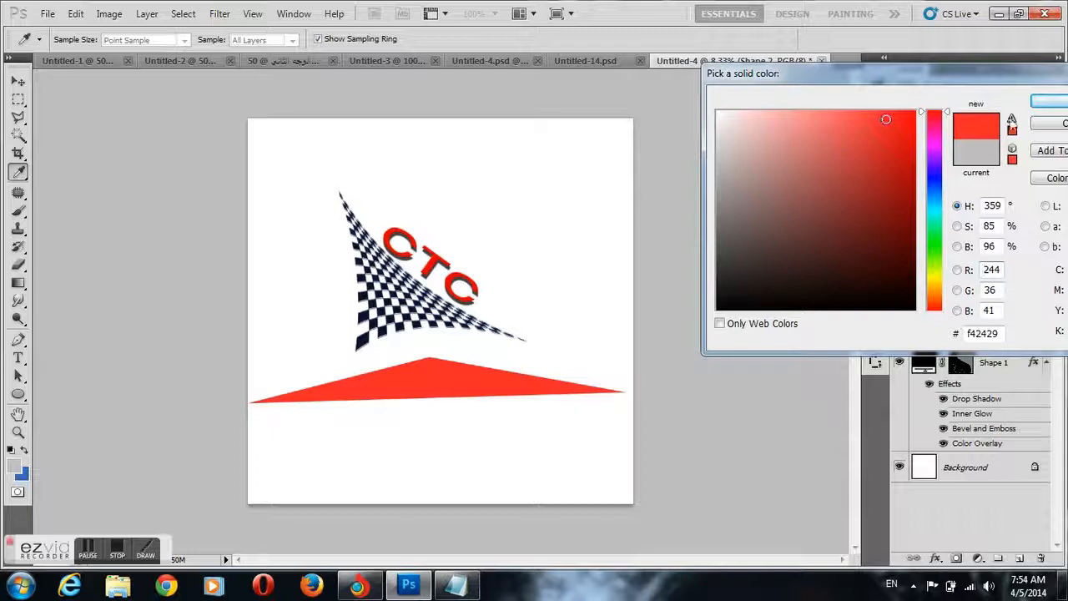
{"action": "left_click", "coordinate": [1058, 102]}
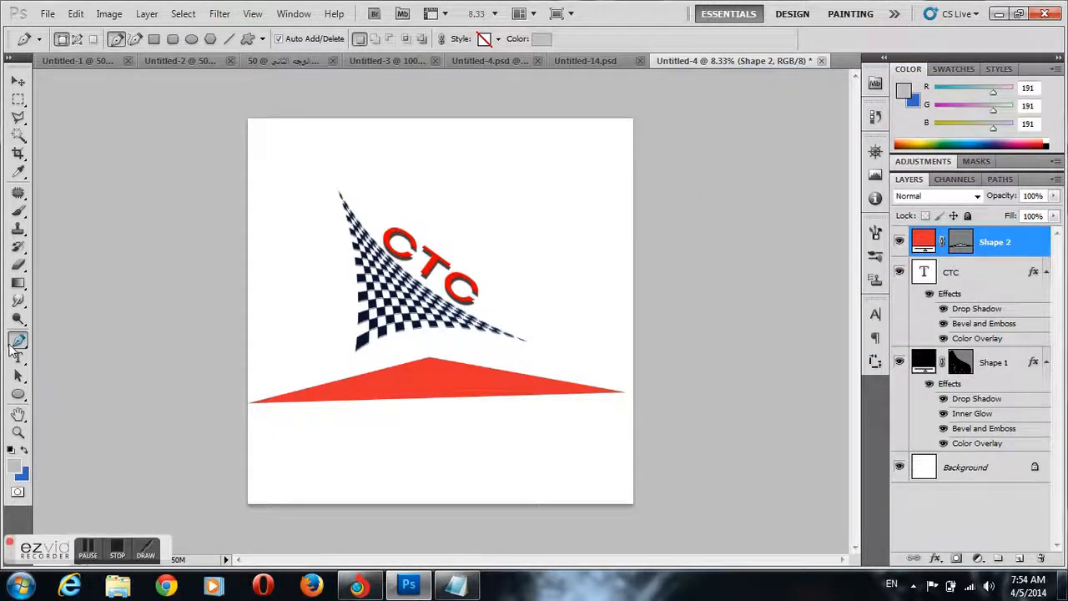
- Transform the red triangle to 98.14% width and 78.09% height, rotate it 0.61°, apply the change, and hide the bounding box
{"action": "left_click", "coordinate": [18, 376]}
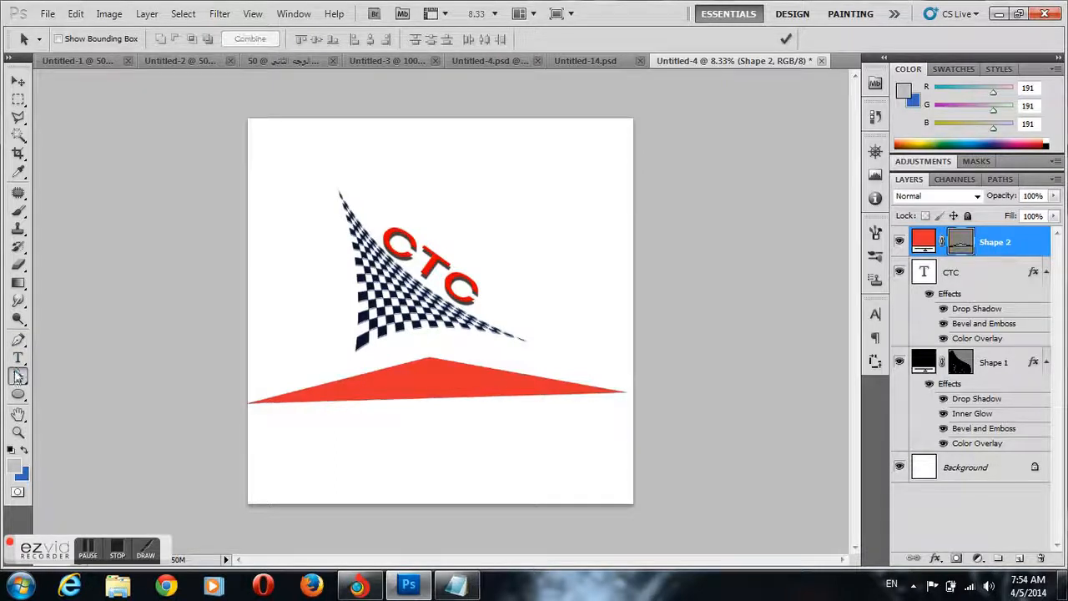
{"action": "left_click", "coordinate": [58, 39]}
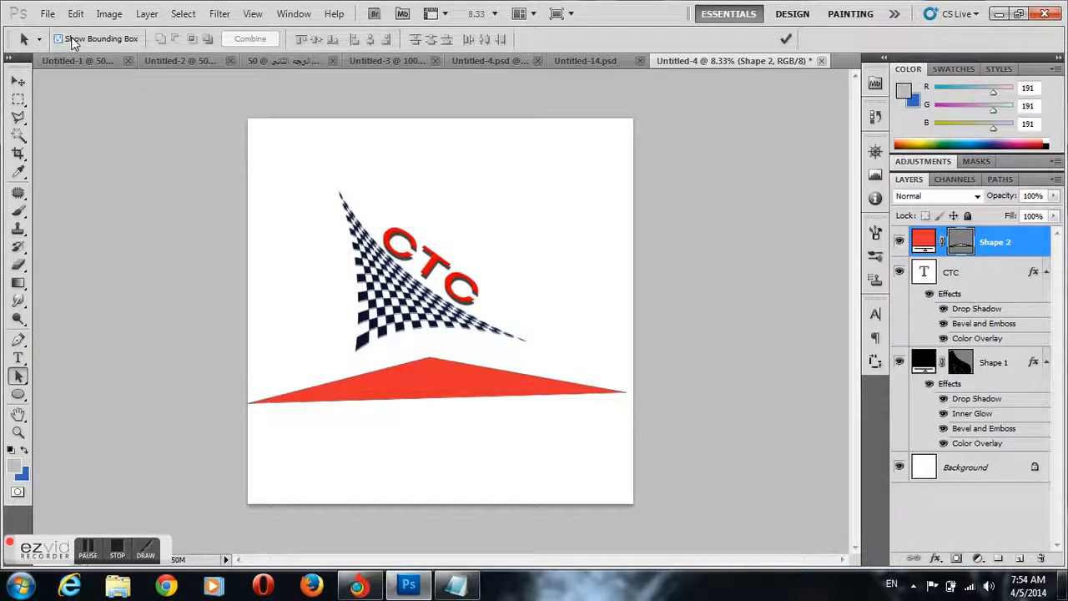
{"action": "left_click", "coordinate": [250, 403]}
{"action": "left_click_drag", "start_coordinate": [249, 405], "coordinate": [254, 382]}
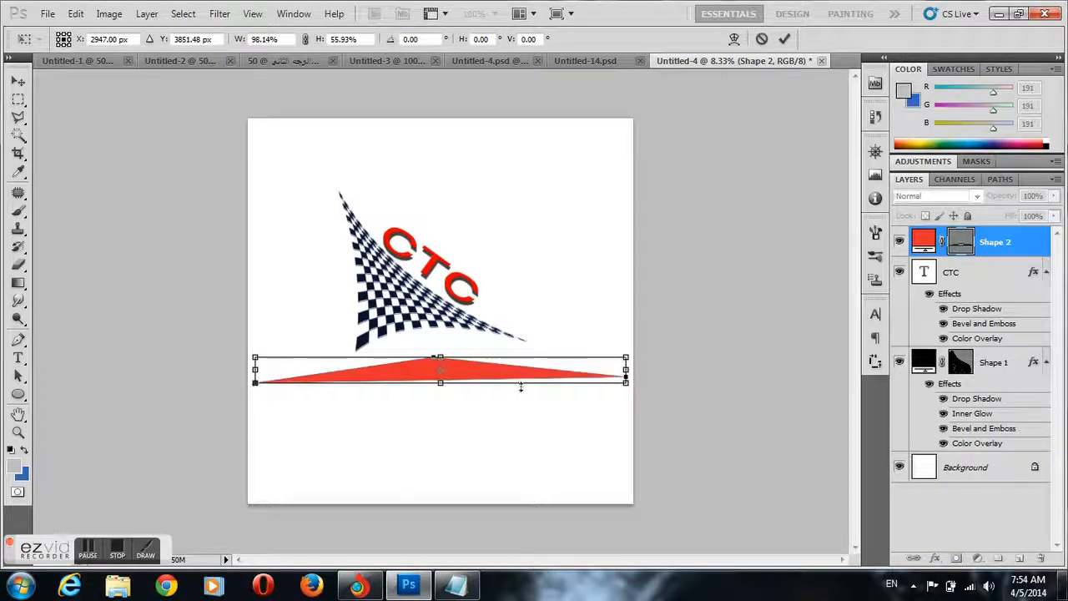
{"action": "left_click_drag", "start_coordinate": [441, 357], "coordinate": [435, 354]}
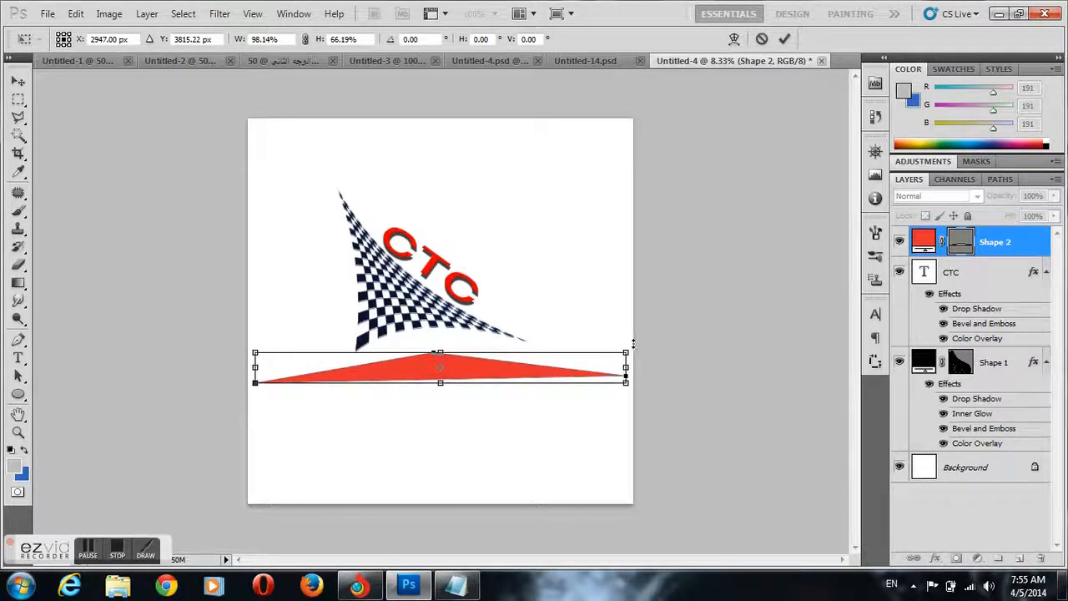
{"action": "left_click_drag", "start_coordinate": [636, 337], "coordinate": [638, 336]}
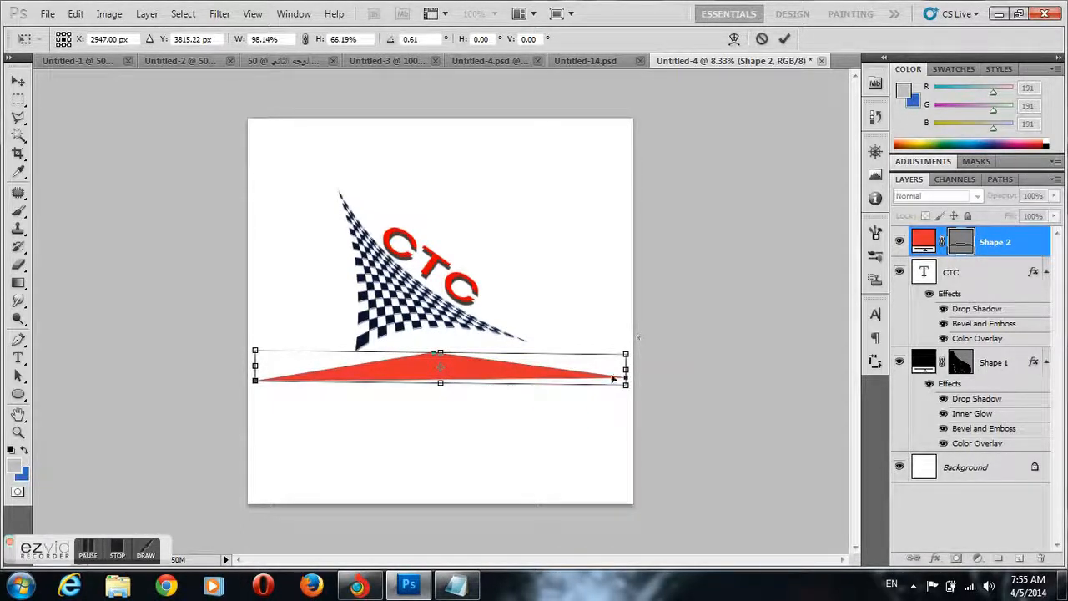
{"action": "left_click_drag", "start_coordinate": [440, 384], "coordinate": [439, 389]}
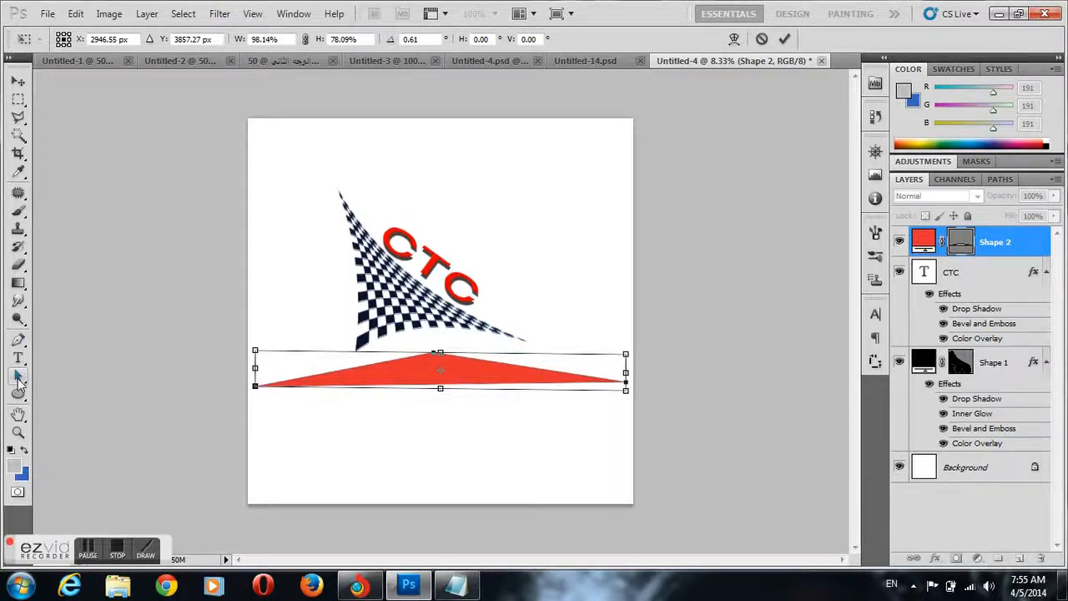
{"action": "left_click", "coordinate": [18, 376]}
{"action": "left_click", "coordinate": [471, 233]}
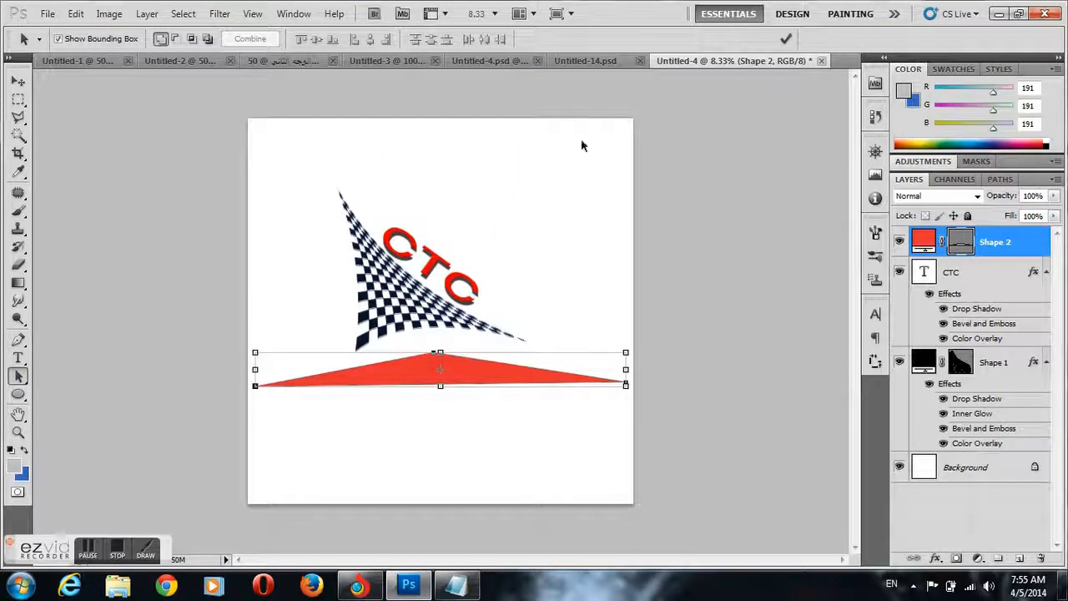
{"action": "left_click", "coordinate": [59, 39]}
- Add an anchor point midway along the triangle's bottom edge, shorten its right handle slightly, and raise the point to arch the edge
{"action": "right_click", "coordinate": [20, 379]}
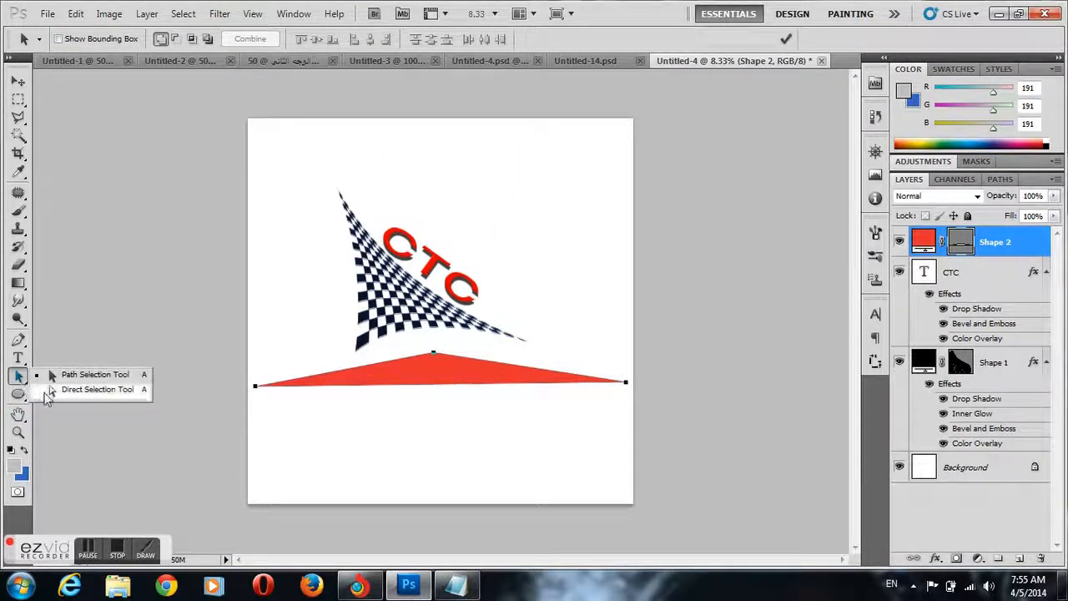
{"action": "left_click", "coordinate": [92, 389]}
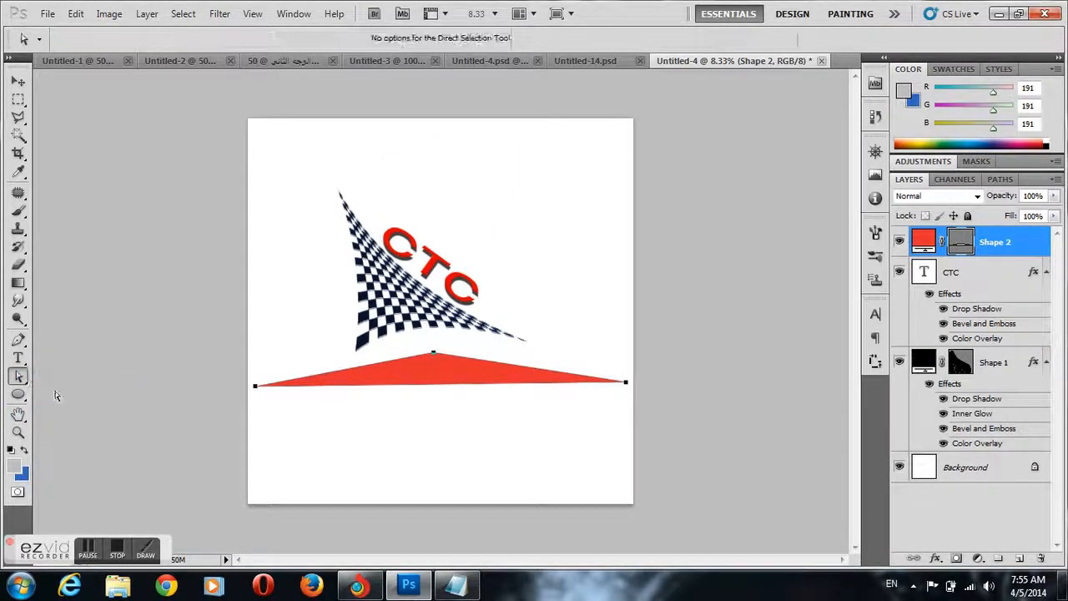
{"action": "right_click", "coordinate": [435, 391]}
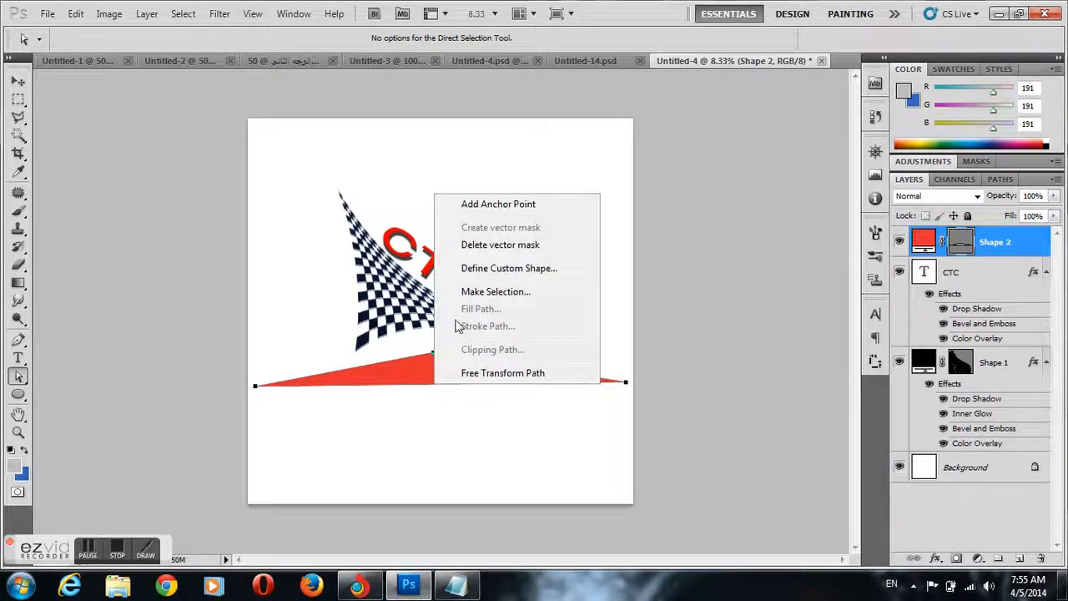
{"action": "left_click", "coordinate": [462, 206]}
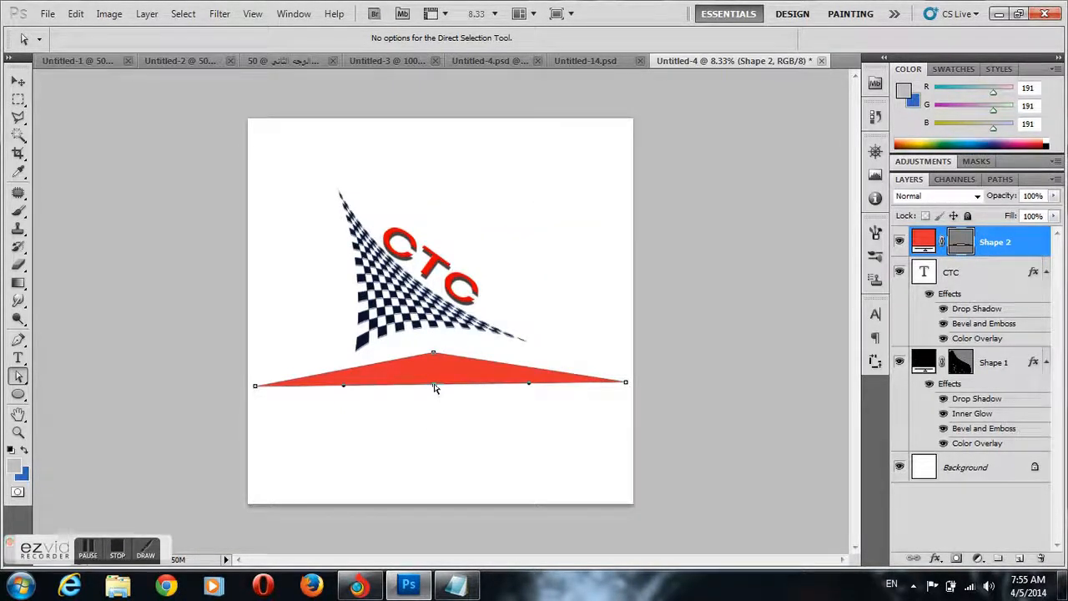
{"action": "mouse_move", "coordinate": [528, 385]}
{"action": "left_mouse_down"}
{"action": "mouse_move", "coordinate": [522, 401]}
{"action": "mouse_move", "coordinate": [506, 352]}
{"action": "mouse_move", "coordinate": [513, 384]}
{"action": "left_mouse_up"}
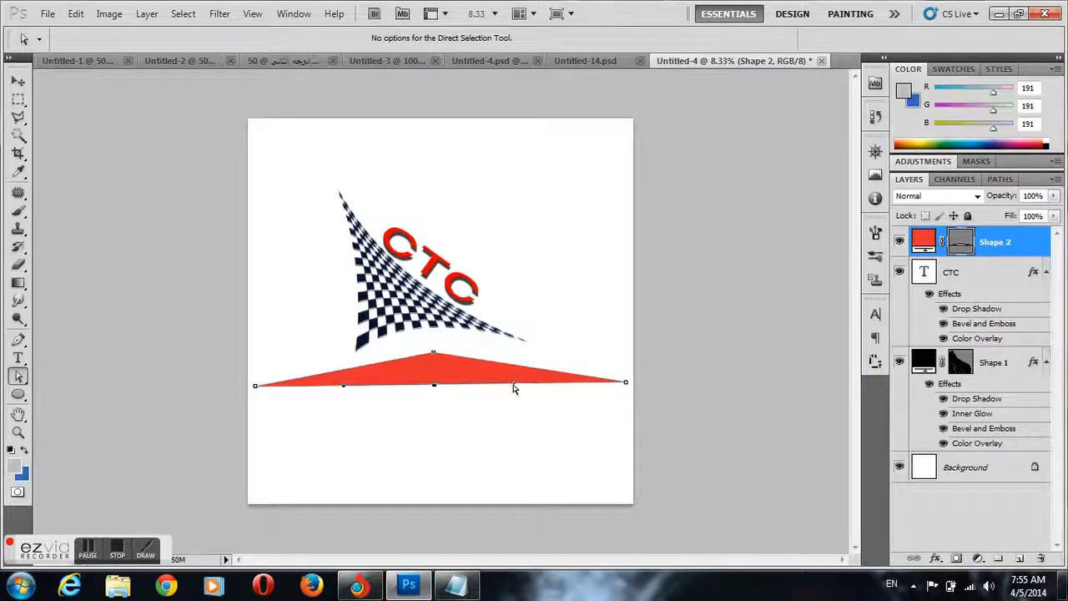
{"action": "left_click_drag", "start_coordinate": [434, 385], "coordinate": [434, 371]}
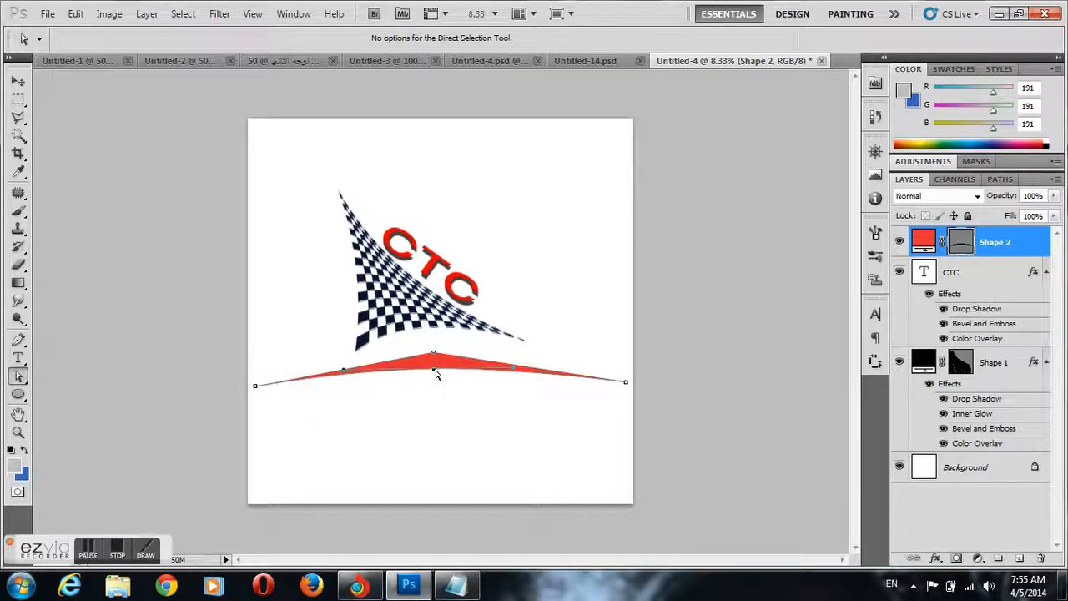
- Move both end points of the red shape inward with Direct Selection, and lower each tip slightly to narrow the arc
{"action": "left_click_drag", "start_coordinate": [254, 386], "coordinate": [296, 378]}
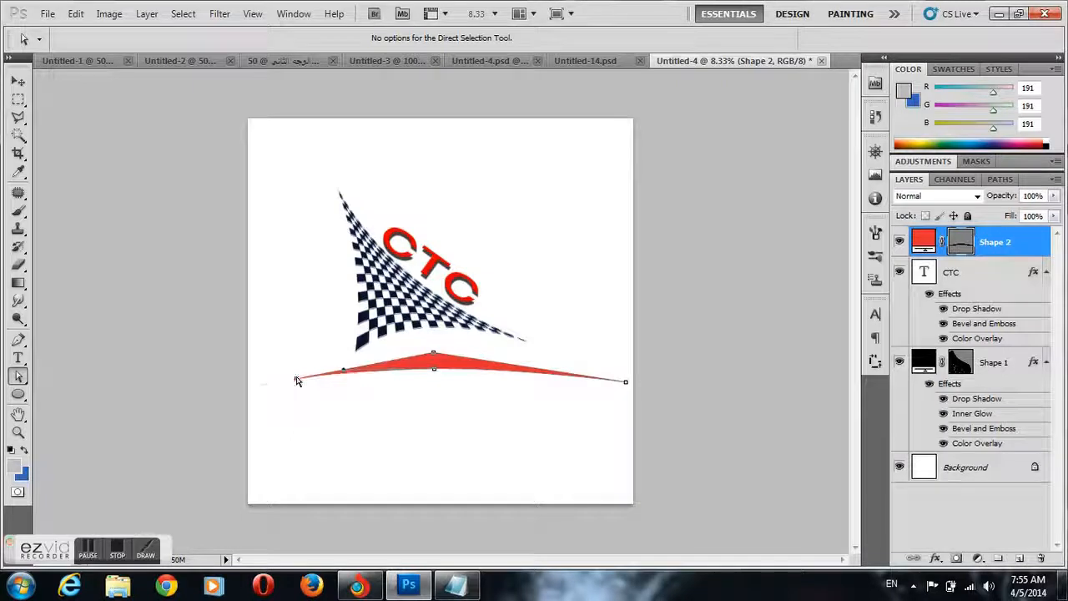
{"action": "left_click_drag", "start_coordinate": [631, 387], "coordinate": [572, 380]}
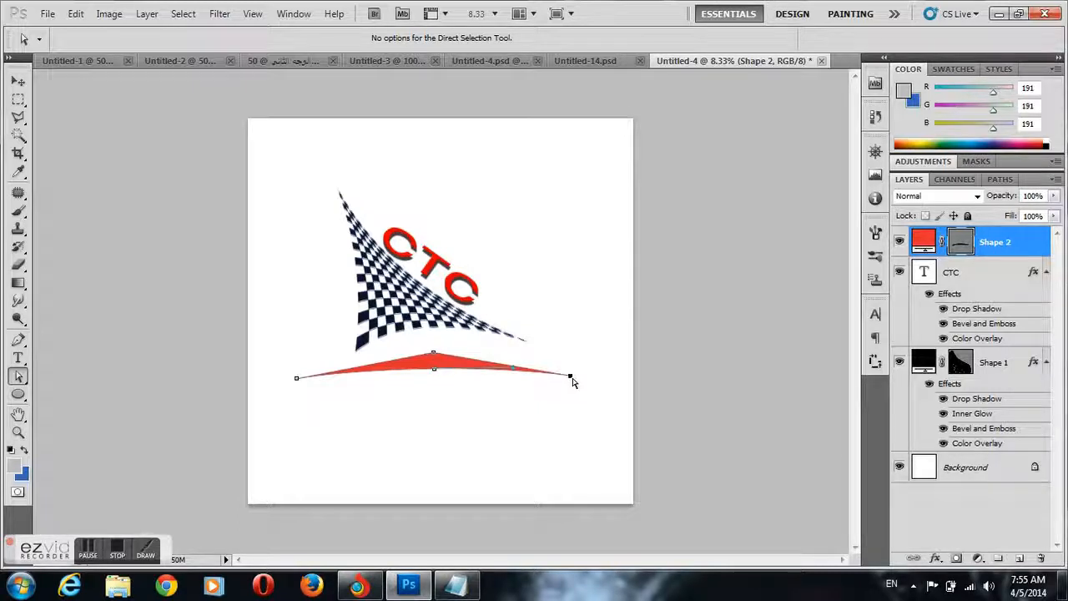
{"action": "left_click_drag", "start_coordinate": [574, 382], "coordinate": [574, 386]}
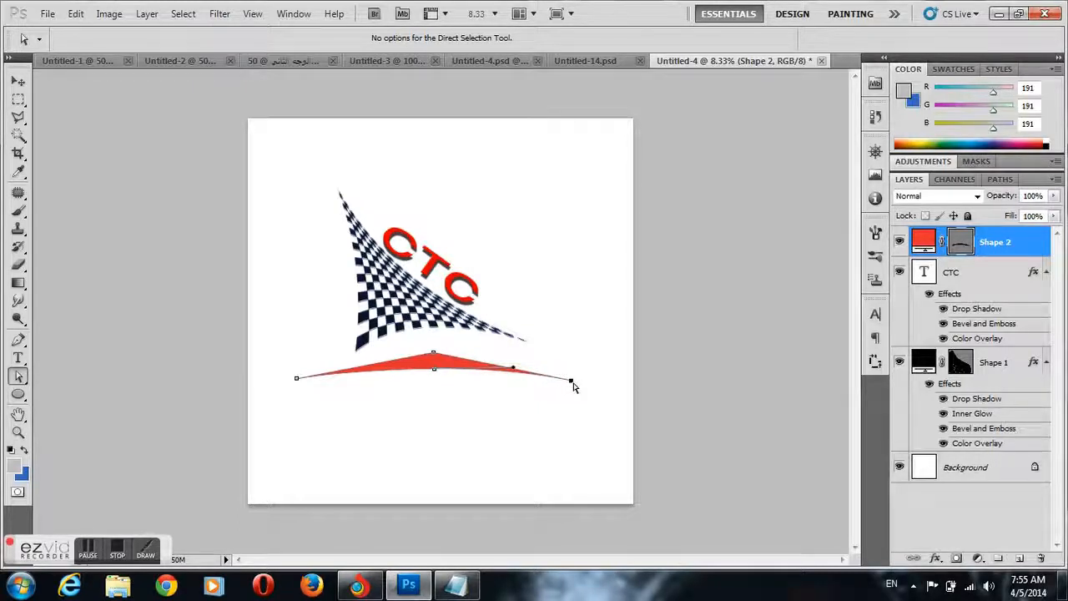
{"action": "left_click_drag", "start_coordinate": [296, 378], "coordinate": [294, 383]}
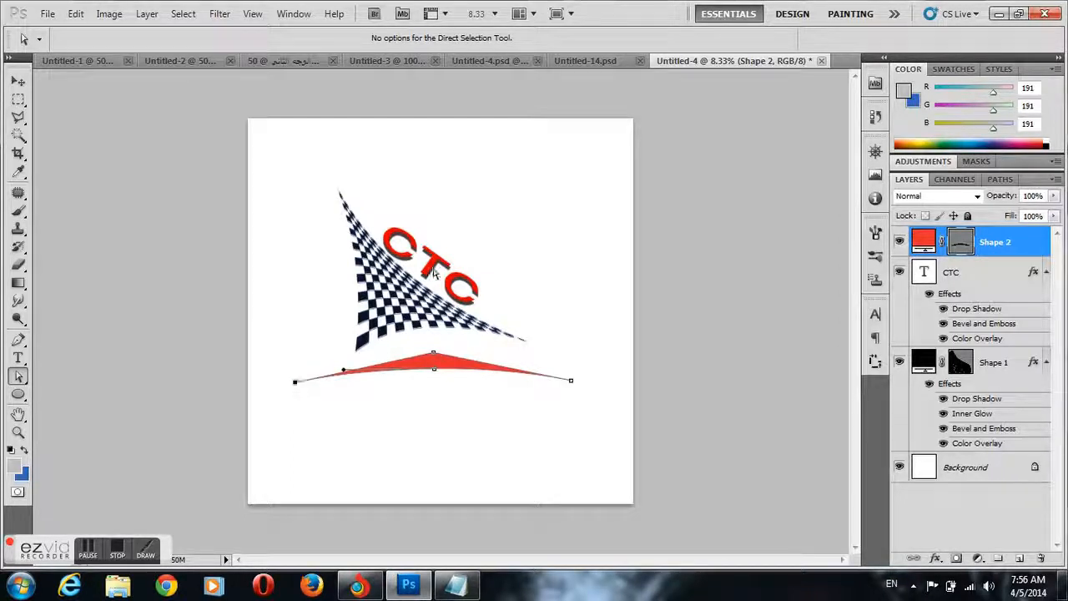
- Deselect the red swoosh's path and move the swoosh slightly up and left, closer to the checkered shape
{"action": "left_click", "coordinate": [18, 81]}
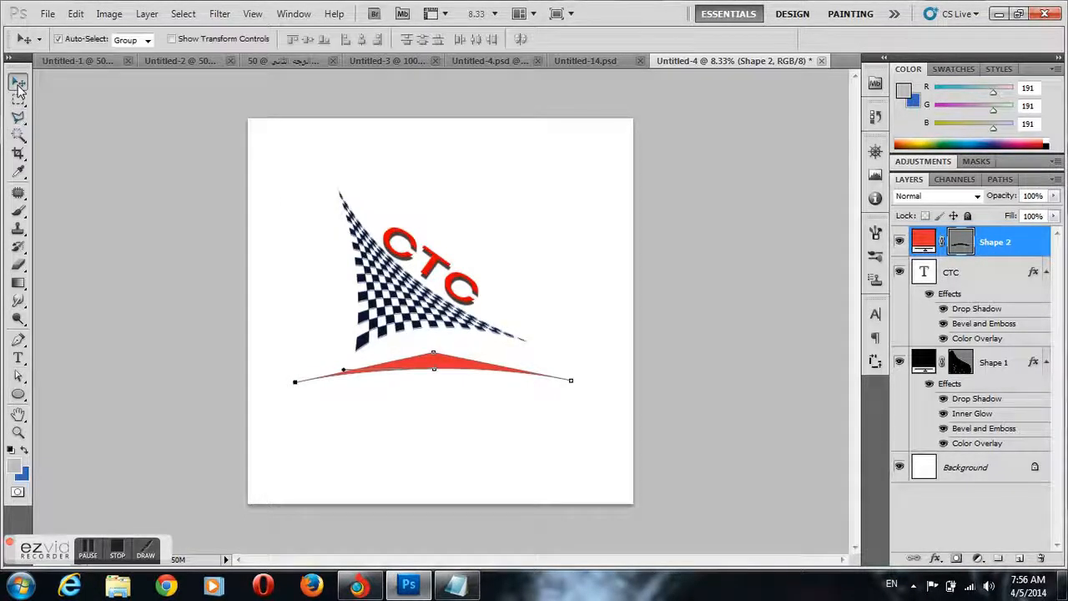
{"action": "left_click", "coordinate": [301, 324]}
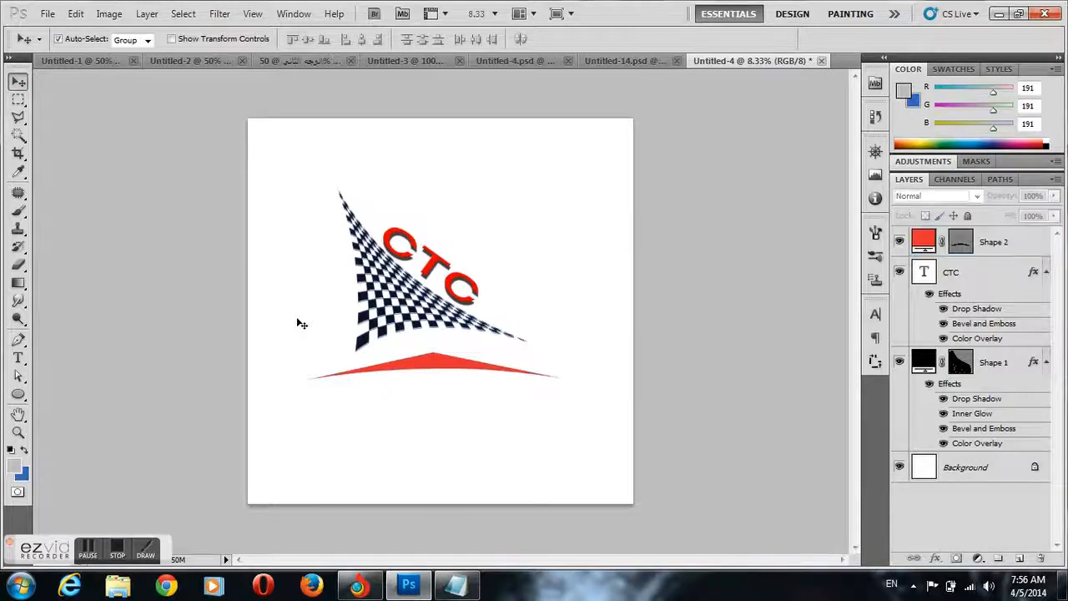
{"action": "left_click_drag", "start_coordinate": [435, 365], "coordinate": [432, 363]}
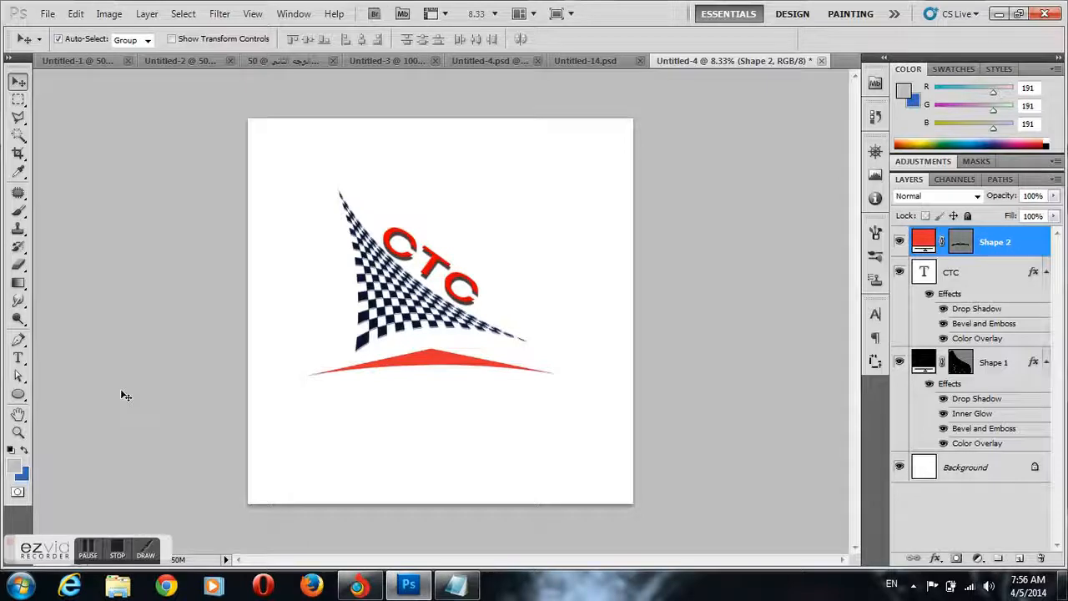
- Add the text "club techmology communicathon" below the red swoosh and commit it
{"action": "left_click", "coordinate": [17, 357]}
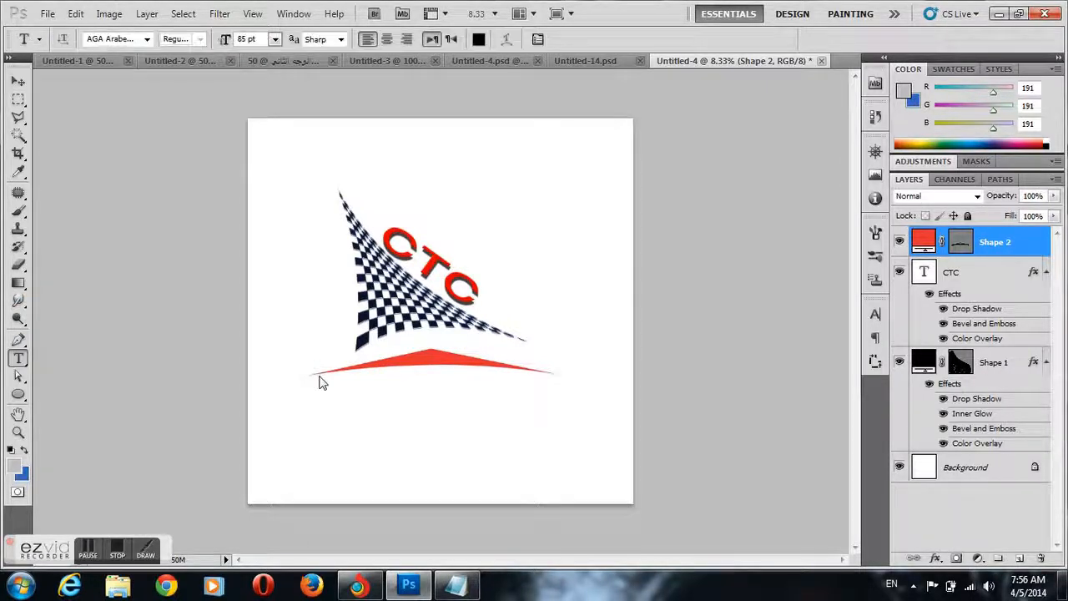
{"action": "left_click", "coordinate": [320, 397]}
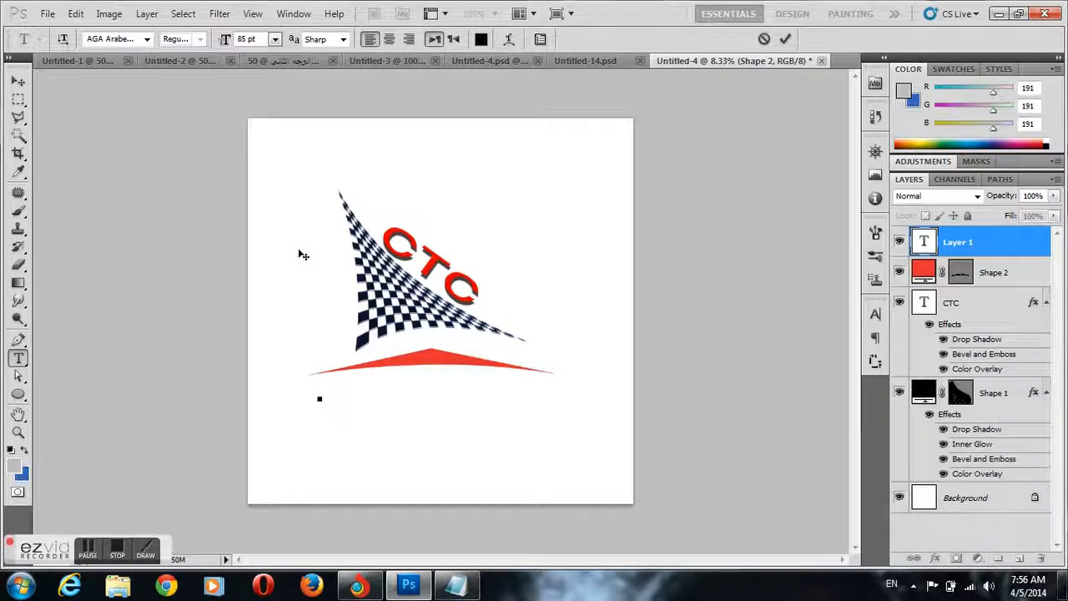
{"action": "type", "text": "club te"}
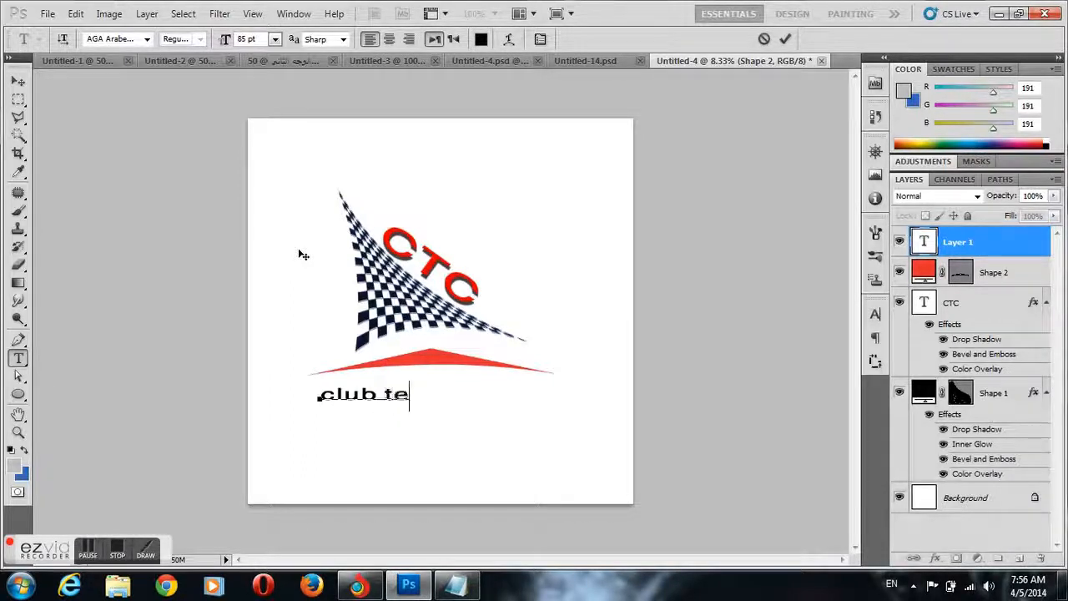
{"action": "type", "text": "chmology"}
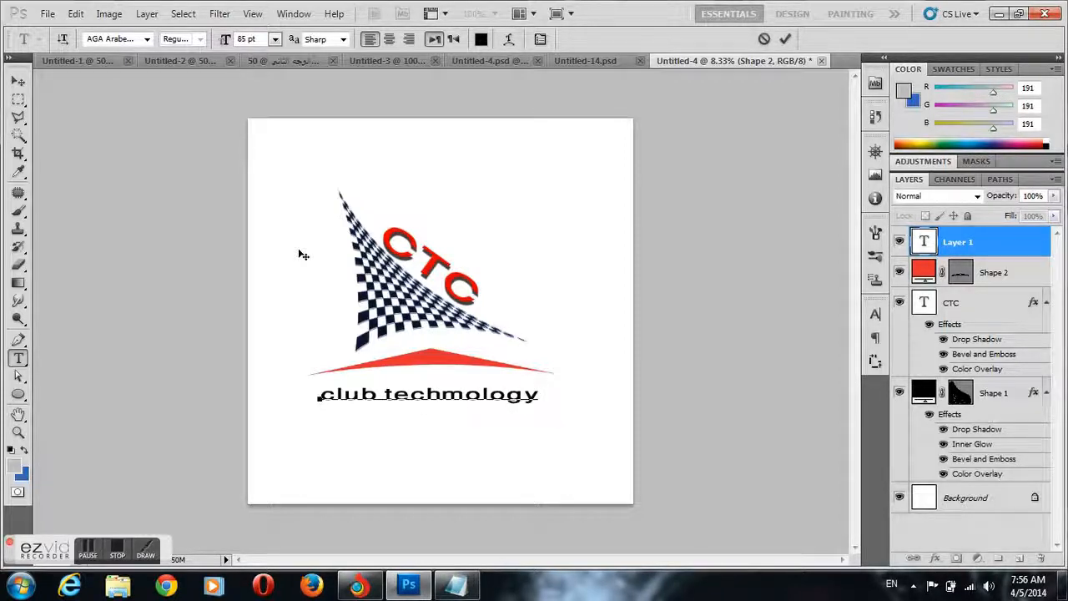
{"action": "type", "text": " commu"}
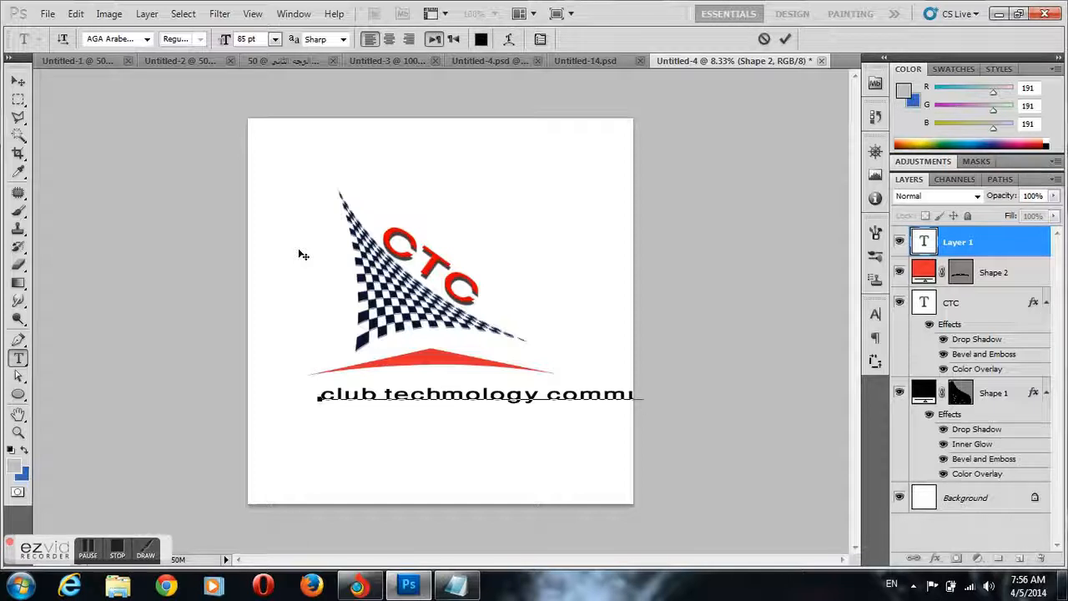
{"action": "type", "text": "nicatio"}
{"action": "left_click", "coordinate": [785, 38]}
- Reduce the tagline text to 49 pt and move it up and left, directly beneath the red swoosh
{"action": "double_click", "coordinate": [923, 243]}
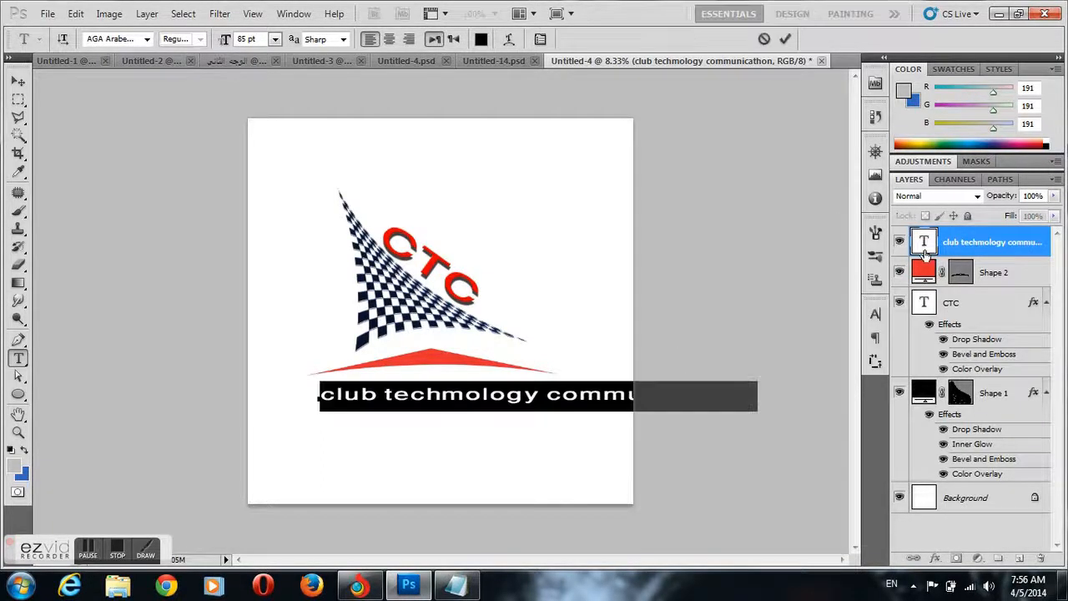
{"action": "mouse_move", "coordinate": [225, 44]}
{"action": "left_mouse_down"}
{"action": "mouse_move", "coordinate": [198, 48]}
{"action": "mouse_move", "coordinate": [227, 42]}
{"action": "left_mouse_up"}
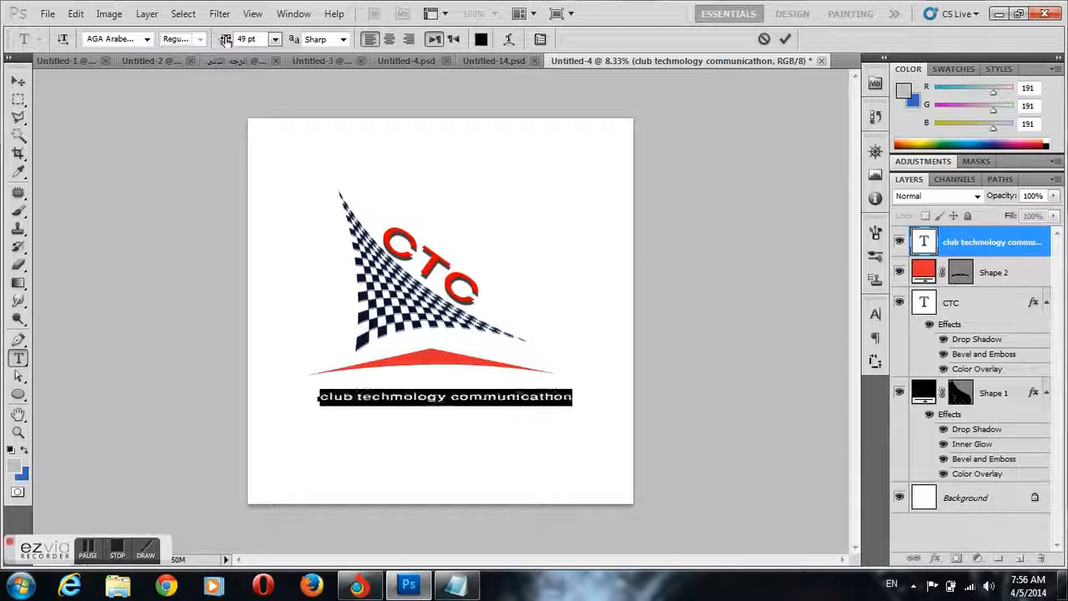
{"action": "left_click", "coordinate": [786, 39]}
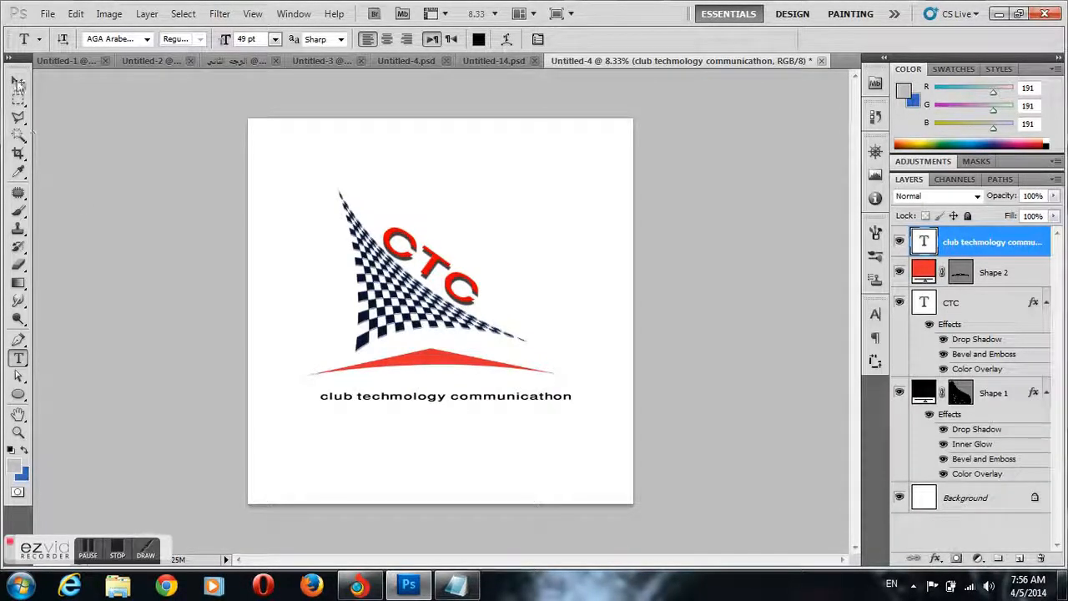
{"action": "left_click", "coordinate": [18, 84]}
{"action": "left_click_drag", "start_coordinate": [464, 402], "coordinate": [444, 391]}
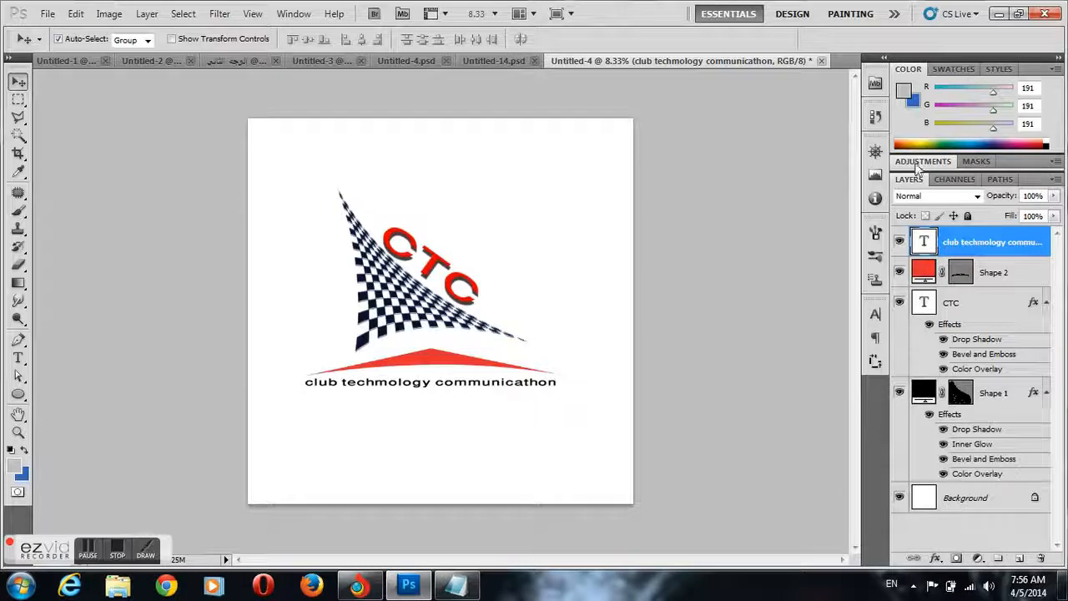
- Change the font of the whole tagline text to Arial
{"action": "double_click", "coordinate": [924, 246]}
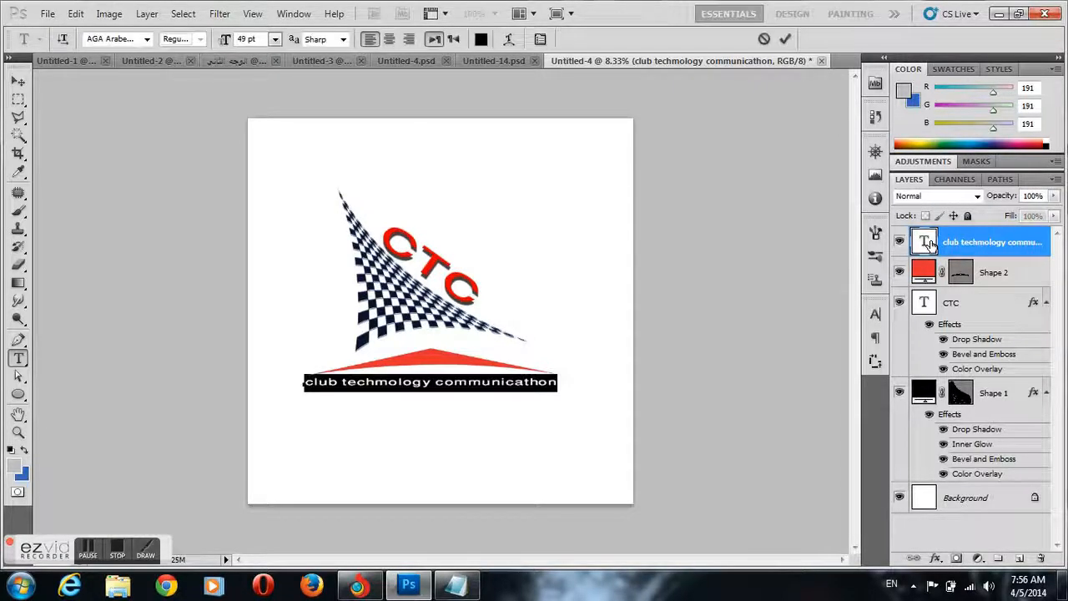
{"action": "left_click", "coordinate": [131, 37]}
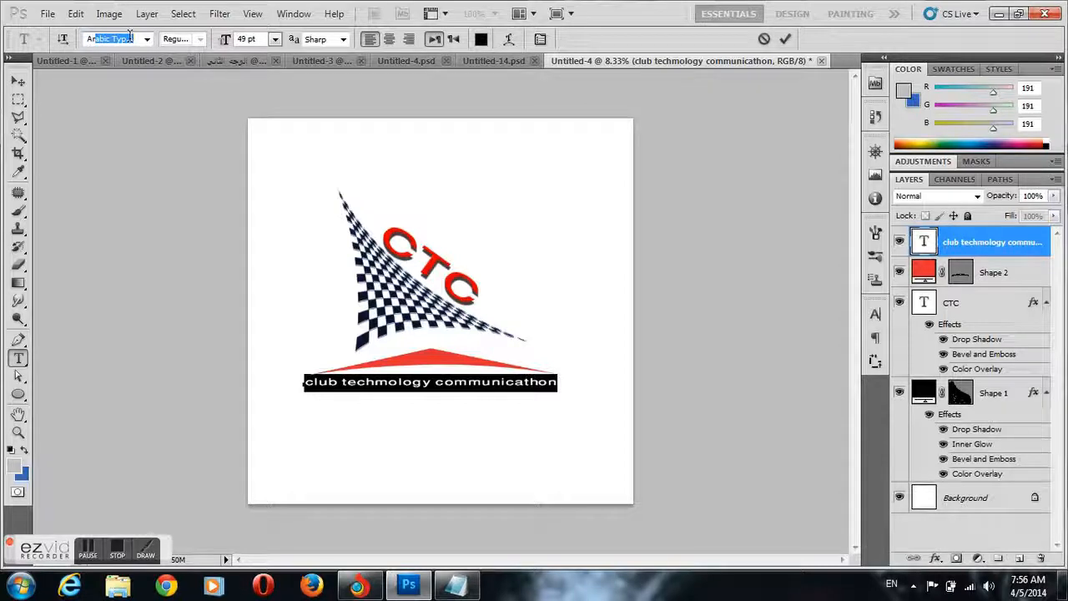
{"action": "type", "text": "Arial"}
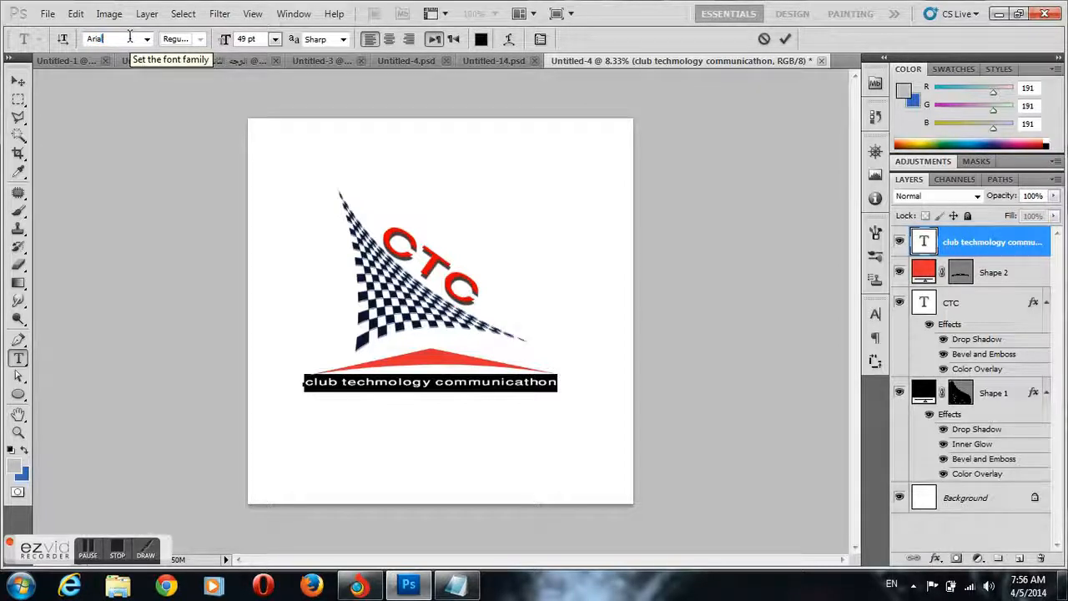
{"action": "key", "text": "Return"}
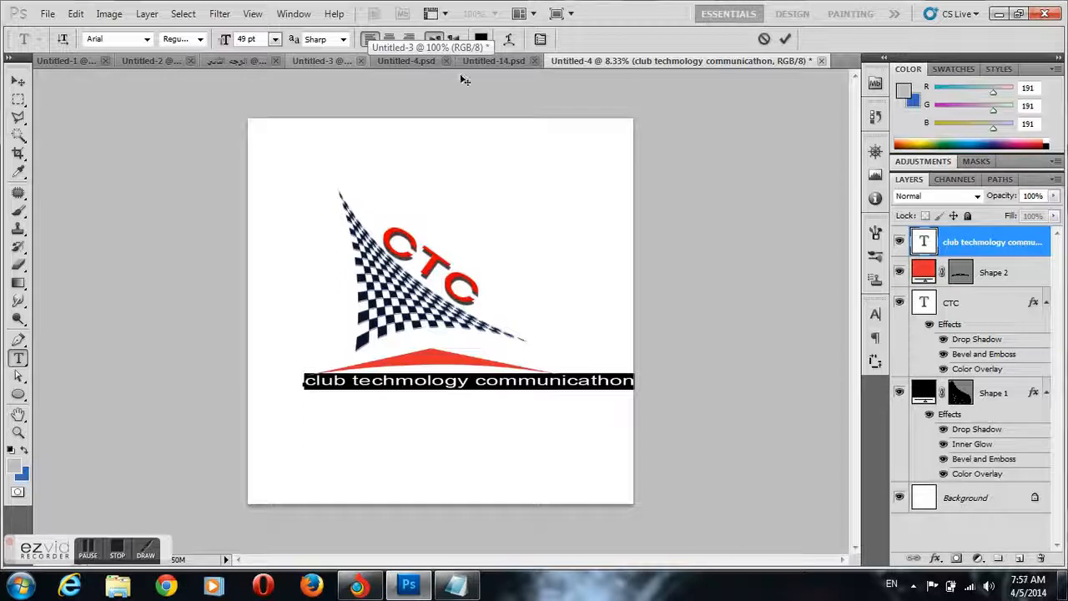
- Narrow the tagline text to 77.96% width from its right side, apply the transform, and hide the bounding box
{"action": "left_click", "coordinate": [18, 80]}
{"action": "left_click", "coordinate": [171, 39]}
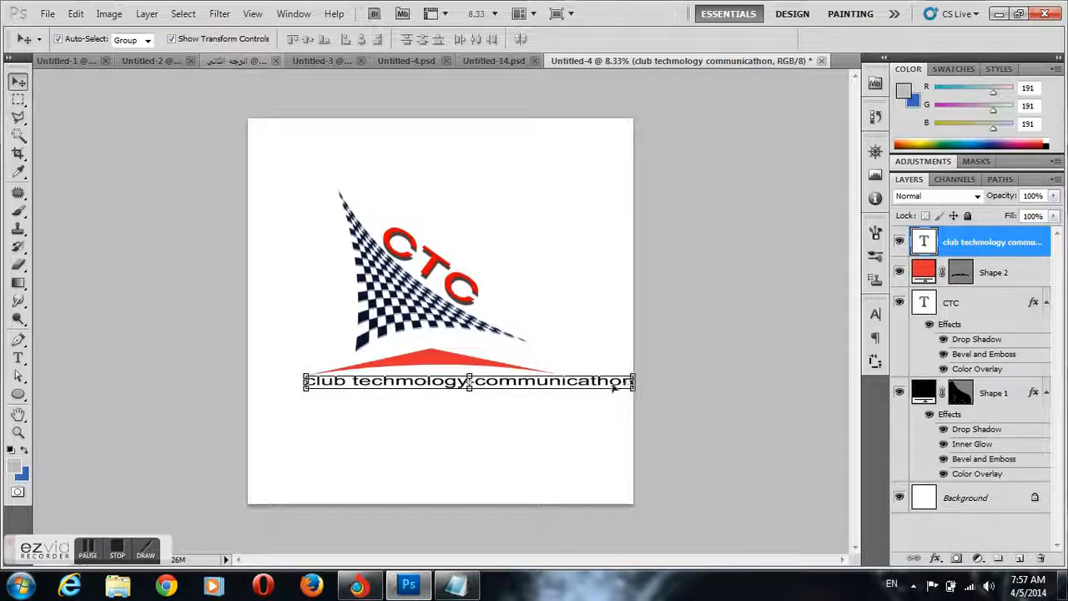
{"action": "left_click_drag", "start_coordinate": [634, 382], "coordinate": [564, 382]}
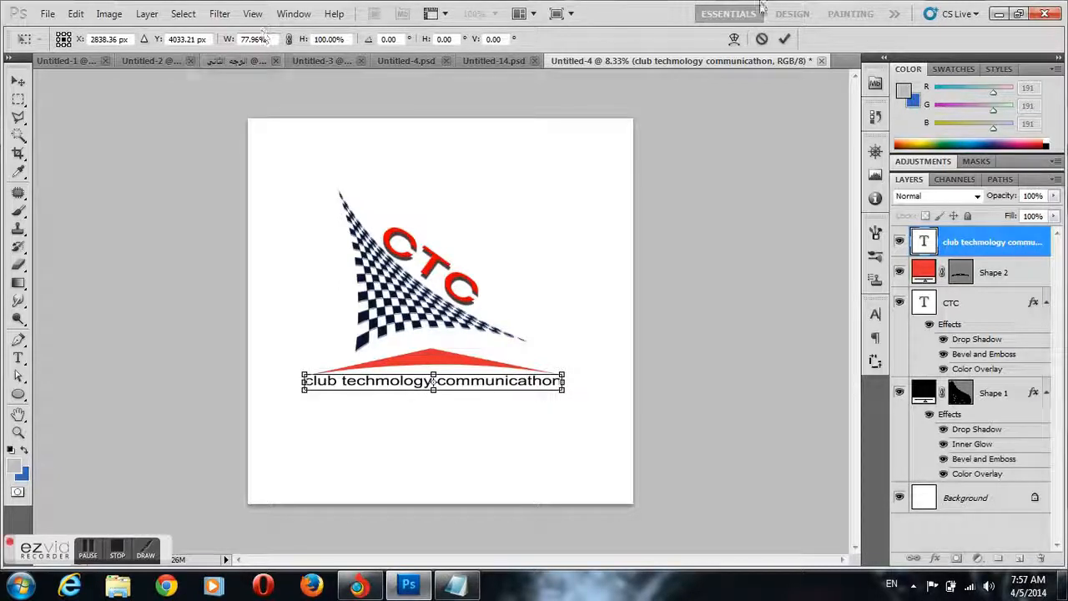
{"action": "left_click", "coordinate": [784, 38]}
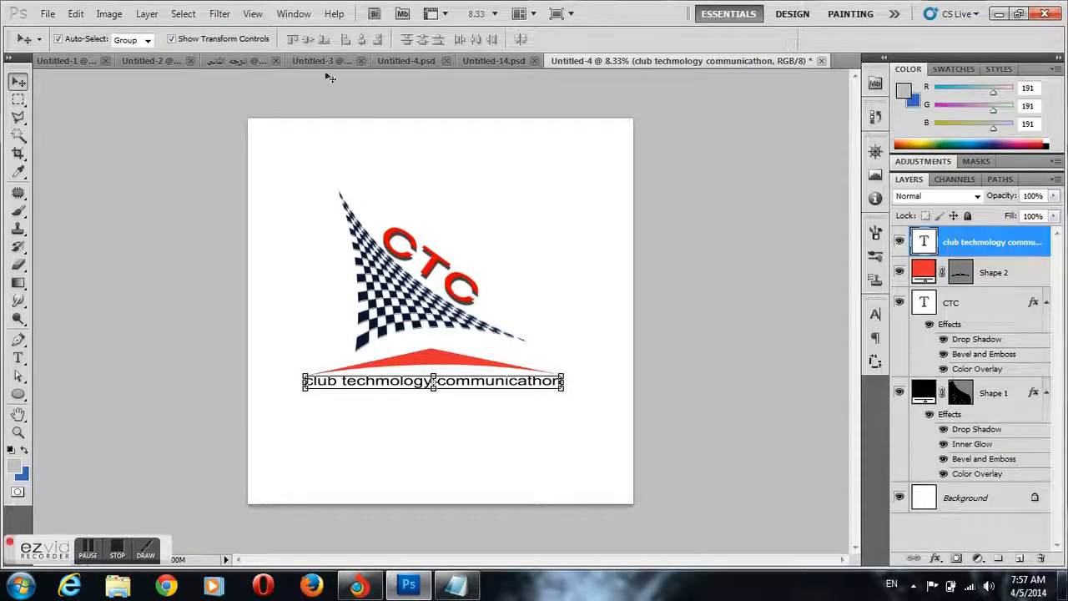
{"action": "left_click", "coordinate": [188, 40]}
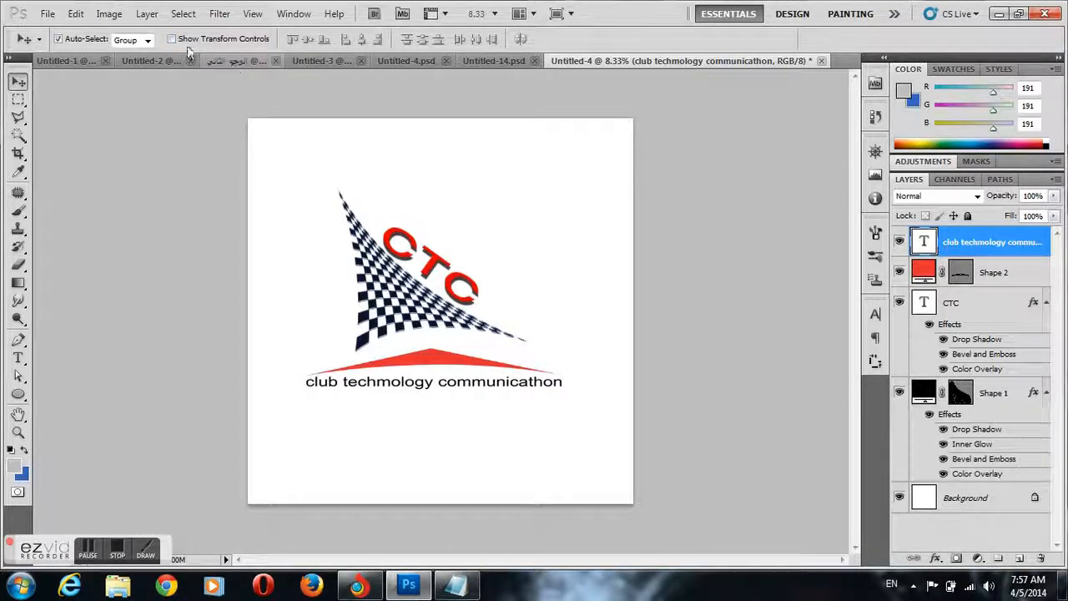
- Set the tagline's font style to Arial Black and commit the text edit
{"action": "double_click", "coordinate": [923, 242]}
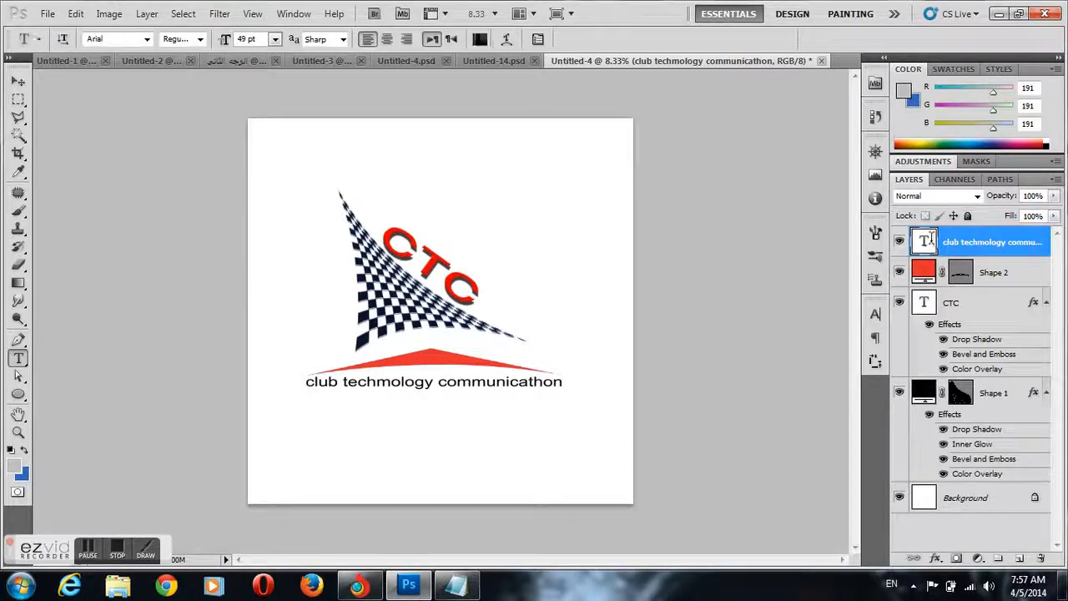
{"action": "left_click", "coordinate": [343, 40]}
{"action": "left_click", "coordinate": [343, 39]}
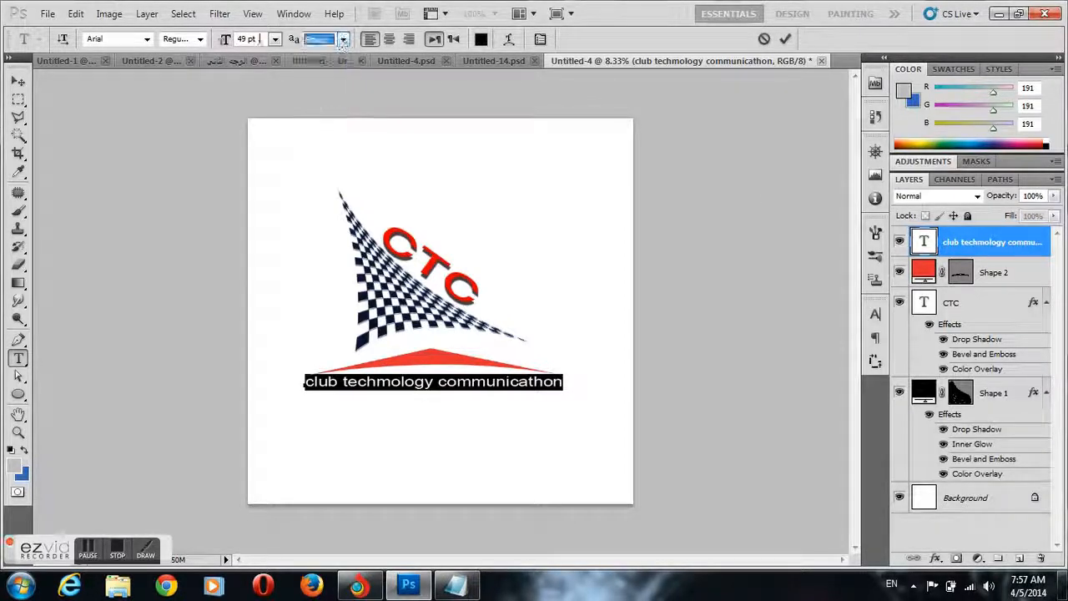
{"action": "left_click", "coordinate": [200, 39]}
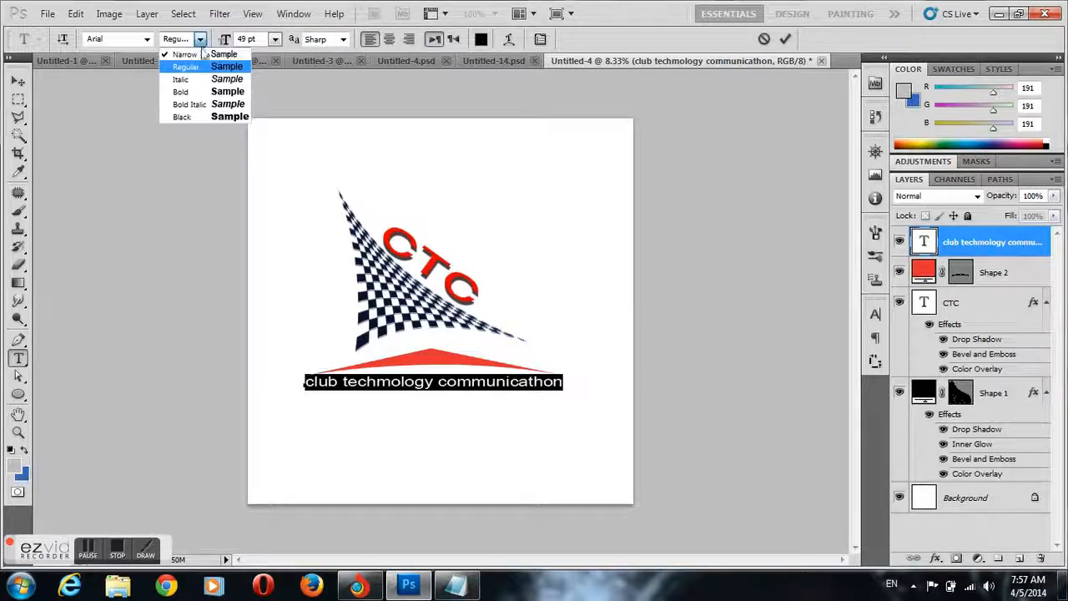
{"action": "left_click", "coordinate": [190, 121]}
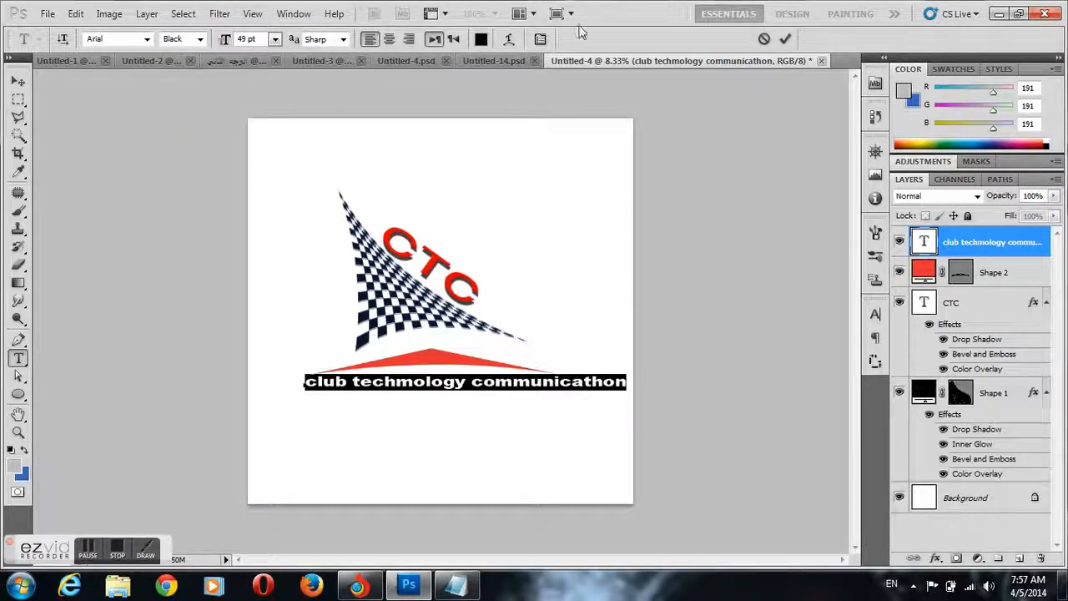
{"action": "left_click", "coordinate": [786, 40]}
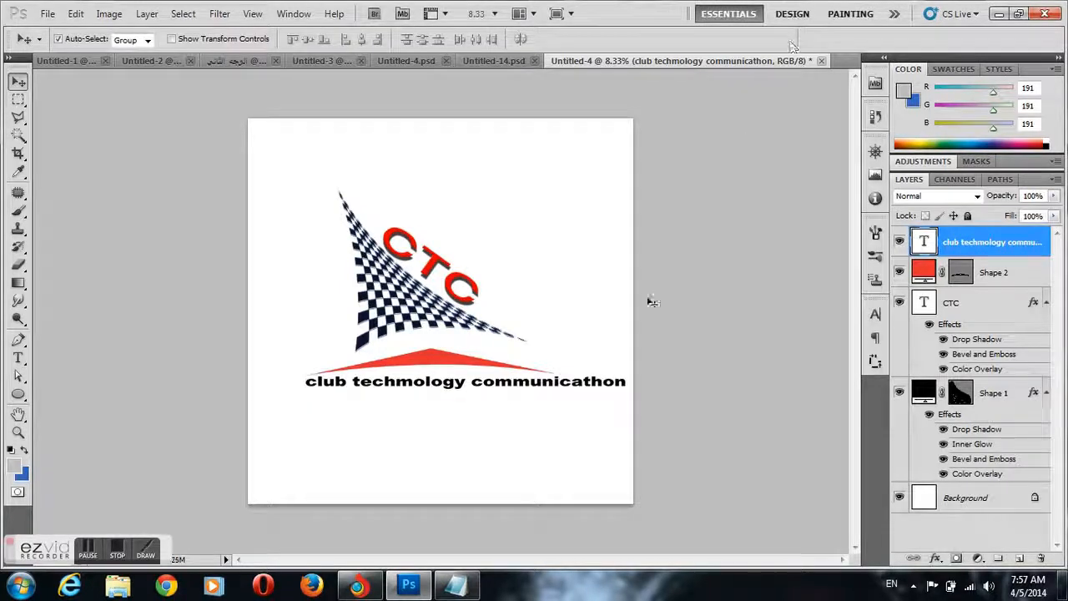
- Narrow the tagline to 77.83% width to match the swoosh, apply the transform, and hide the bounding box
{"action": "left_click", "coordinate": [172, 39]}
{"action": "left_click", "coordinate": [628, 382]}
{"action": "left_click_drag", "start_coordinate": [631, 381], "coordinate": [560, 392]}
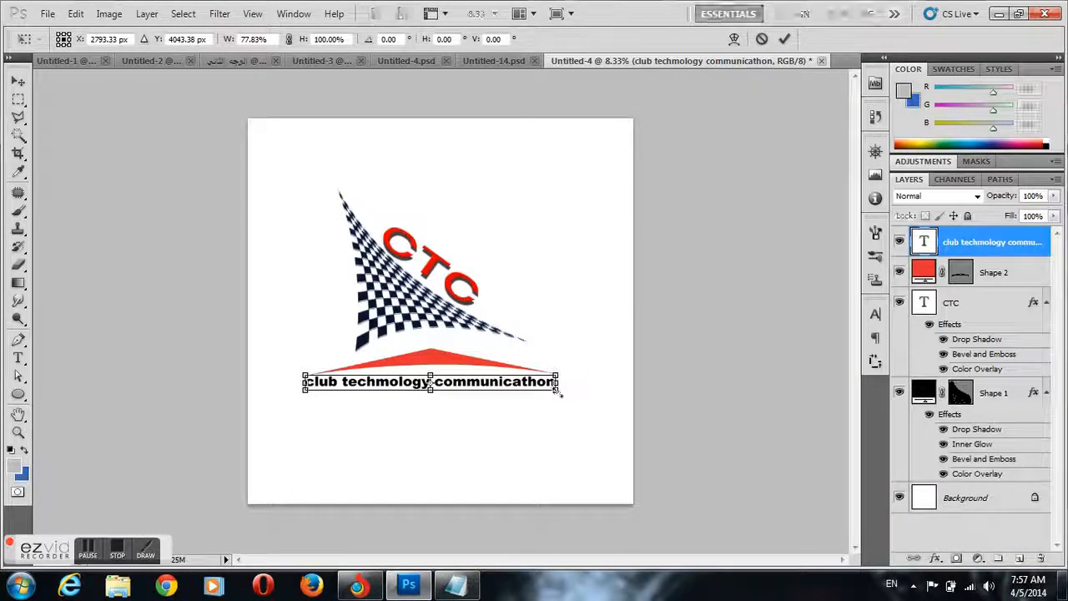
{"action": "left_click", "coordinate": [785, 38]}
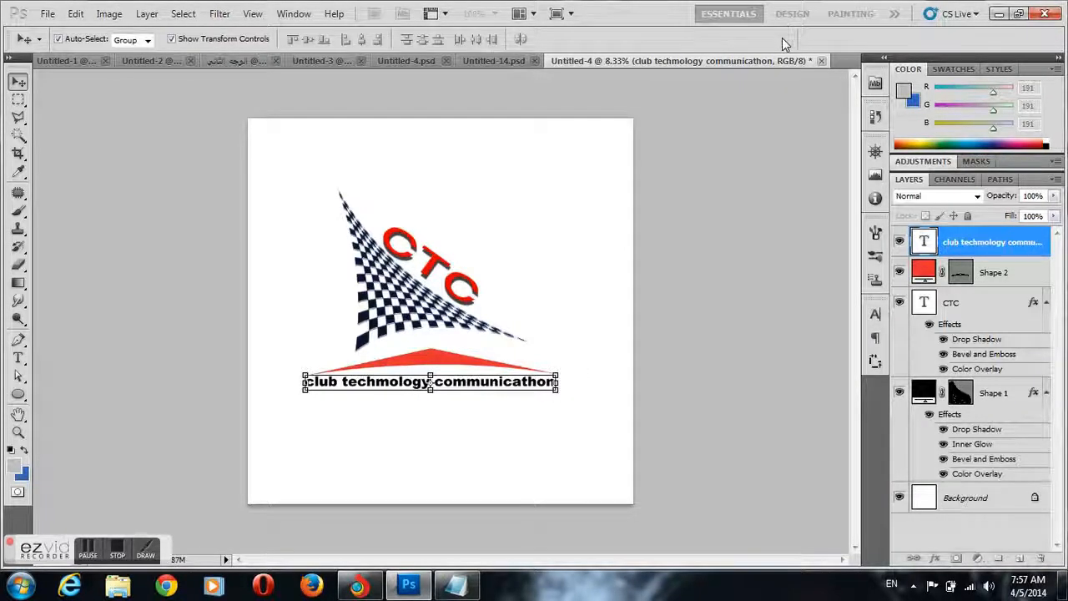
{"action": "left_click", "coordinate": [189, 42]}
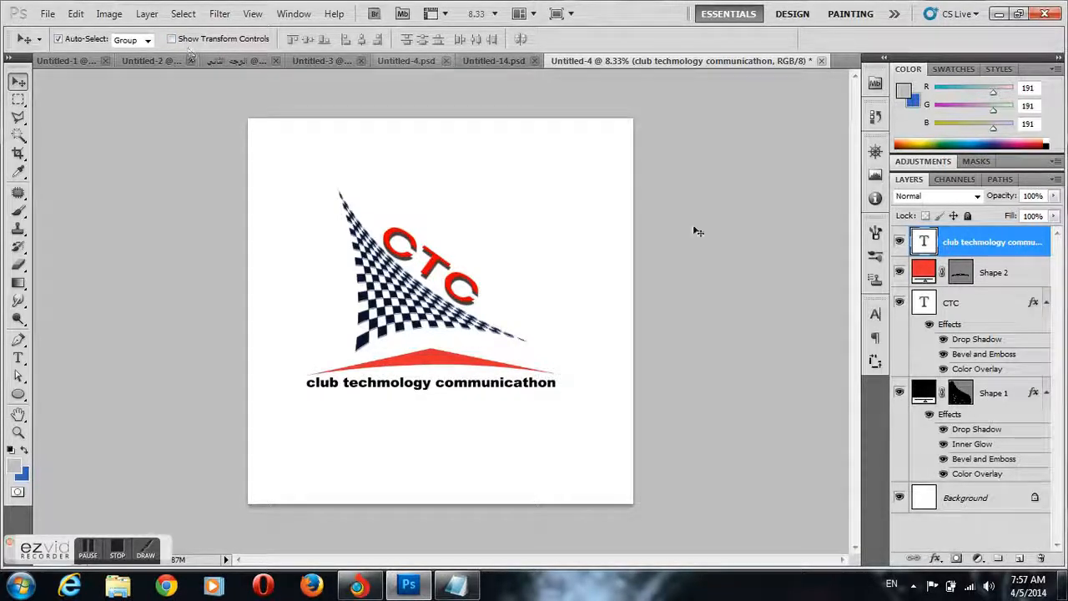
- Give the tagline layer a red Color Overlay, a Drop Shadow at 112° with 31 px distance, and Bevel and Emboss
{"action": "right_click", "coordinate": [925, 241]}
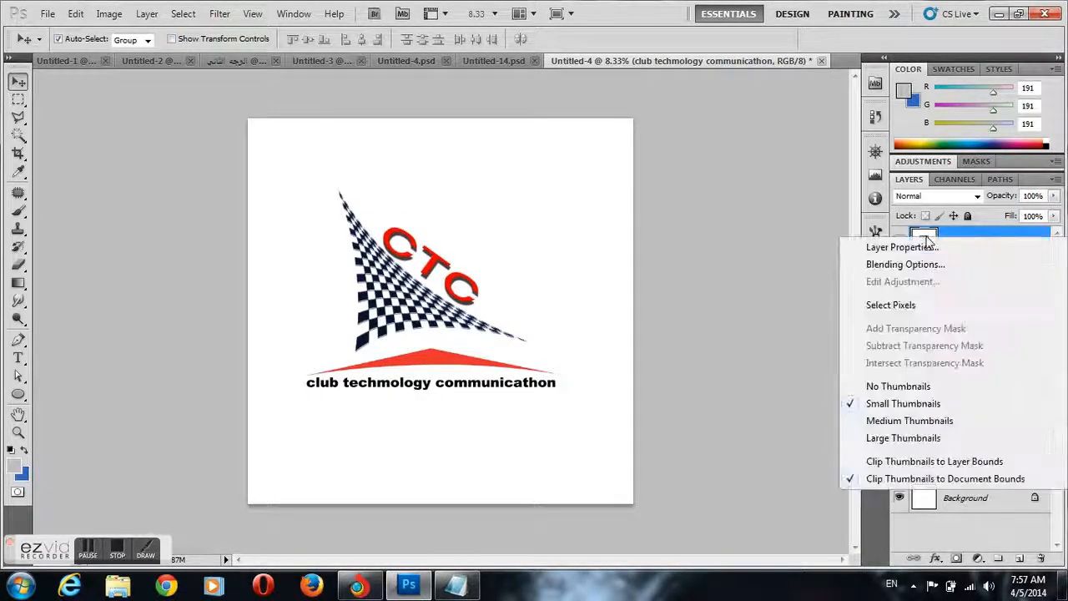
{"action": "left_click", "coordinate": [903, 265]}
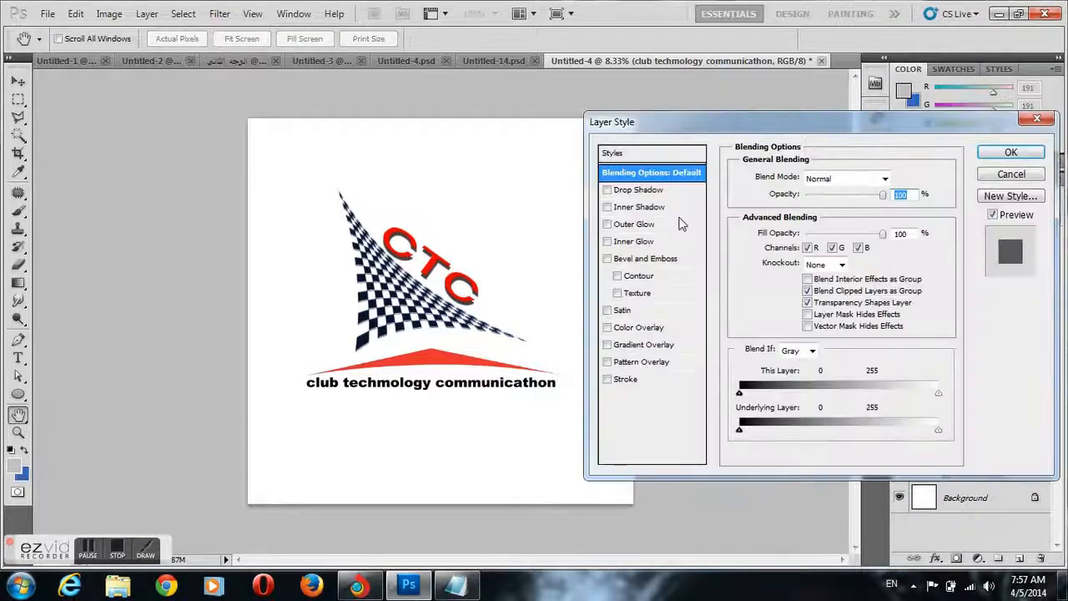
{"action": "left_click", "coordinate": [633, 329]}
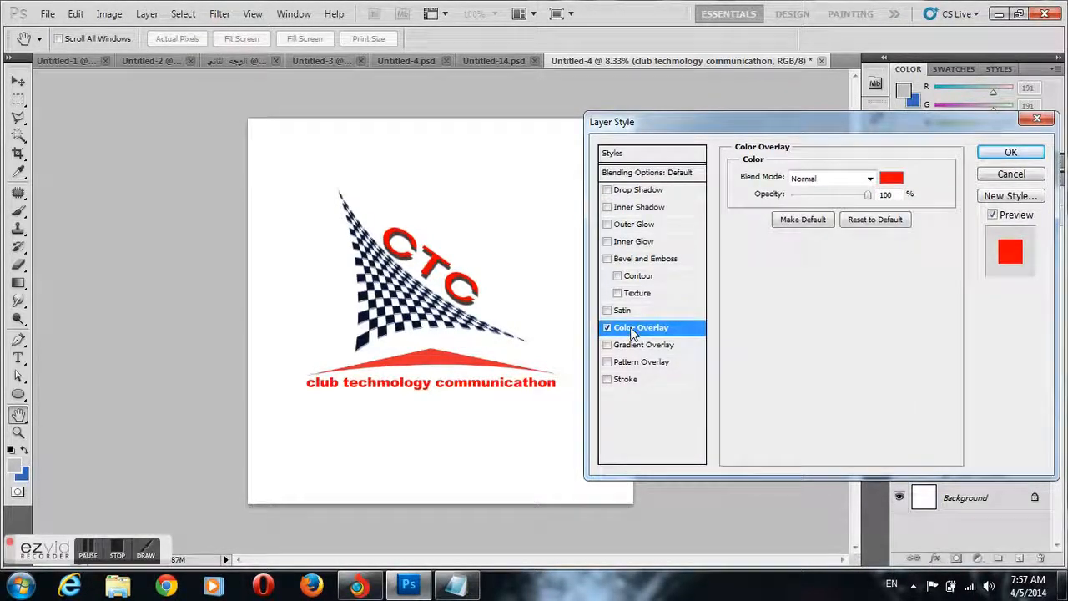
{"action": "left_click", "coordinate": [607, 191]}
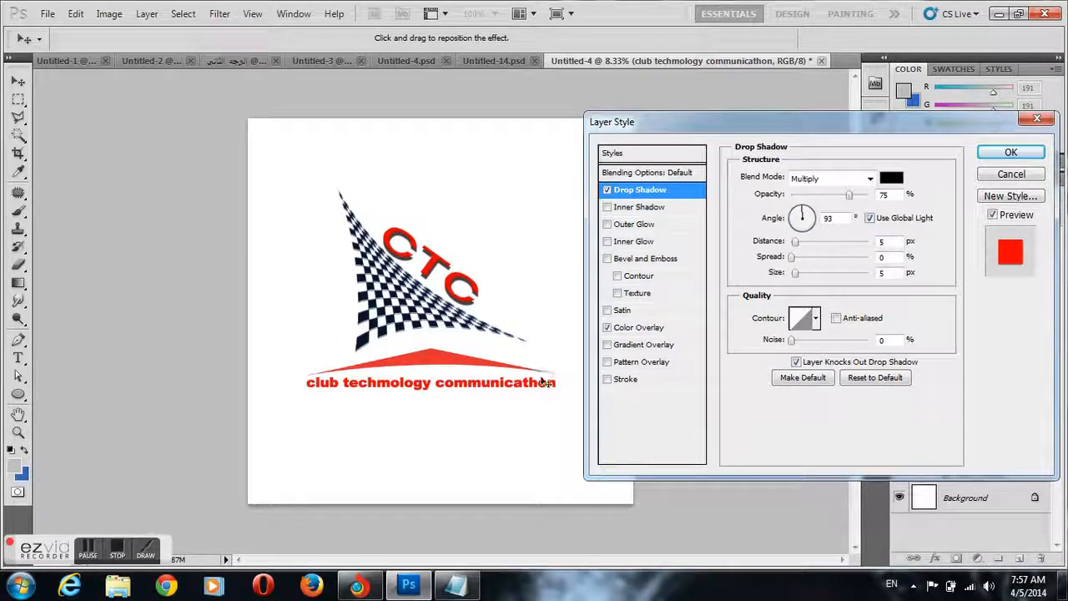
{"action": "mouse_move", "coordinate": [545, 388]}
{"action": "left_mouse_down"}
{"action": "mouse_move", "coordinate": [548, 420]}
{"action": "mouse_move", "coordinate": [546, 391]}
{"action": "left_mouse_up"}
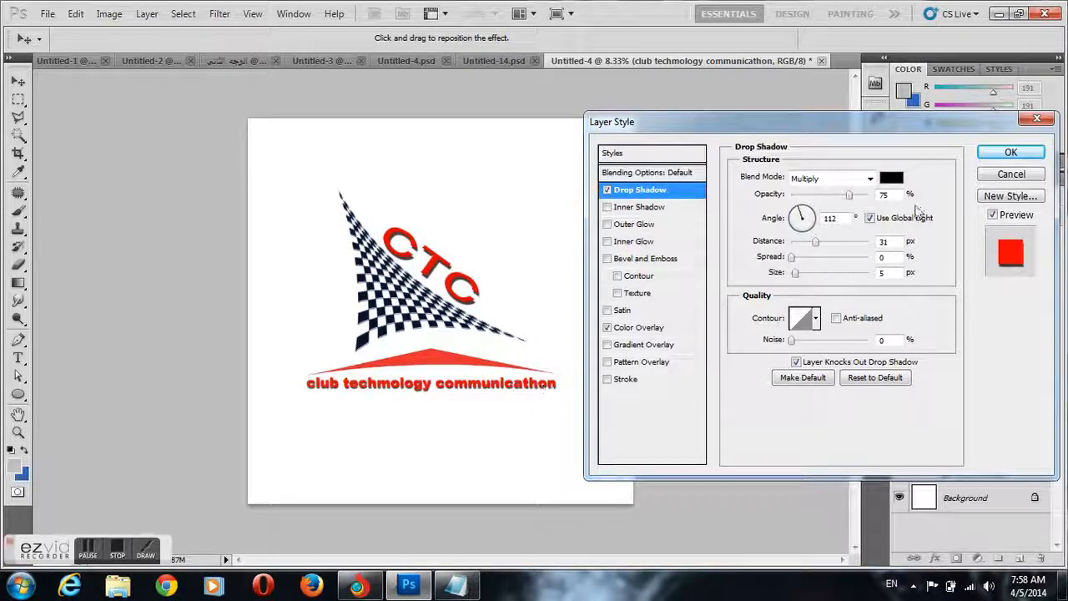
{"action": "left_click", "coordinate": [608, 258]}
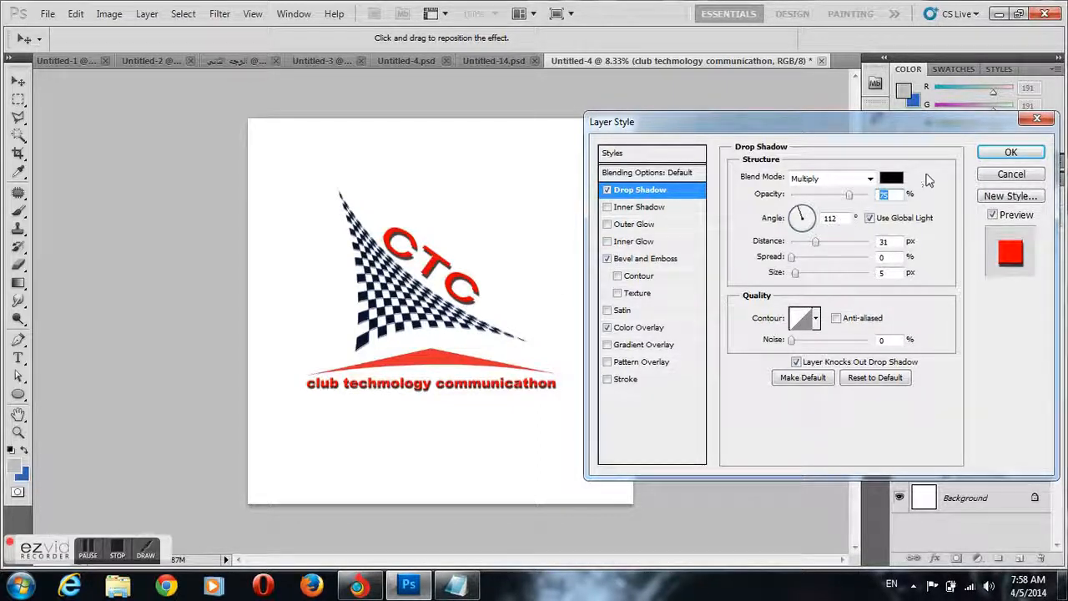
{"action": "left_click", "coordinate": [1004, 154]}
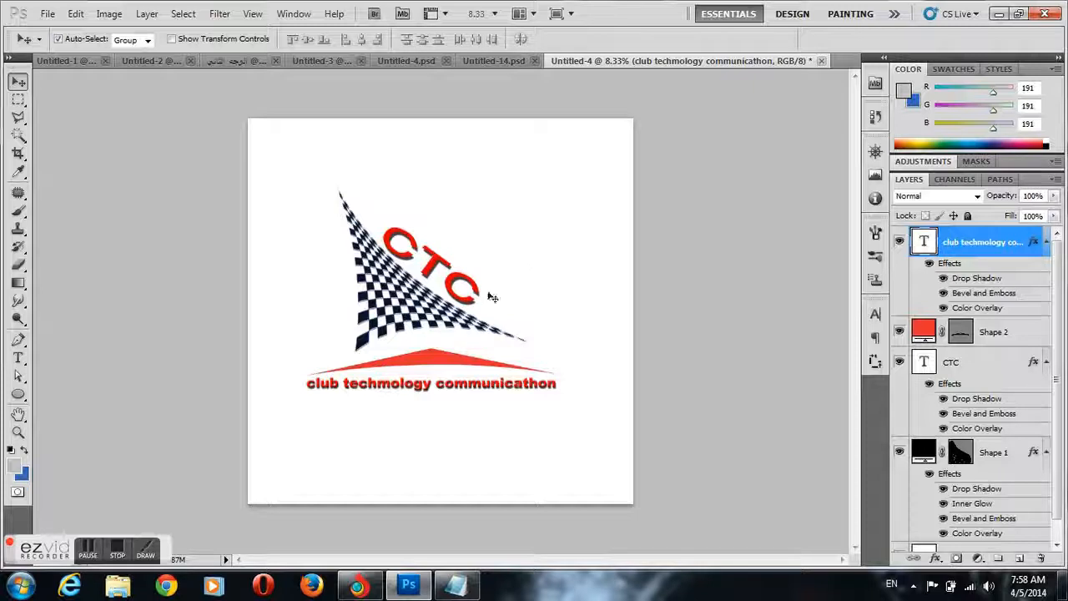
- Switch to the open Notepad document and add "وشكرا لكم" followed by a row of dots at its end
{"action": "left_click", "coordinate": [455, 584]}
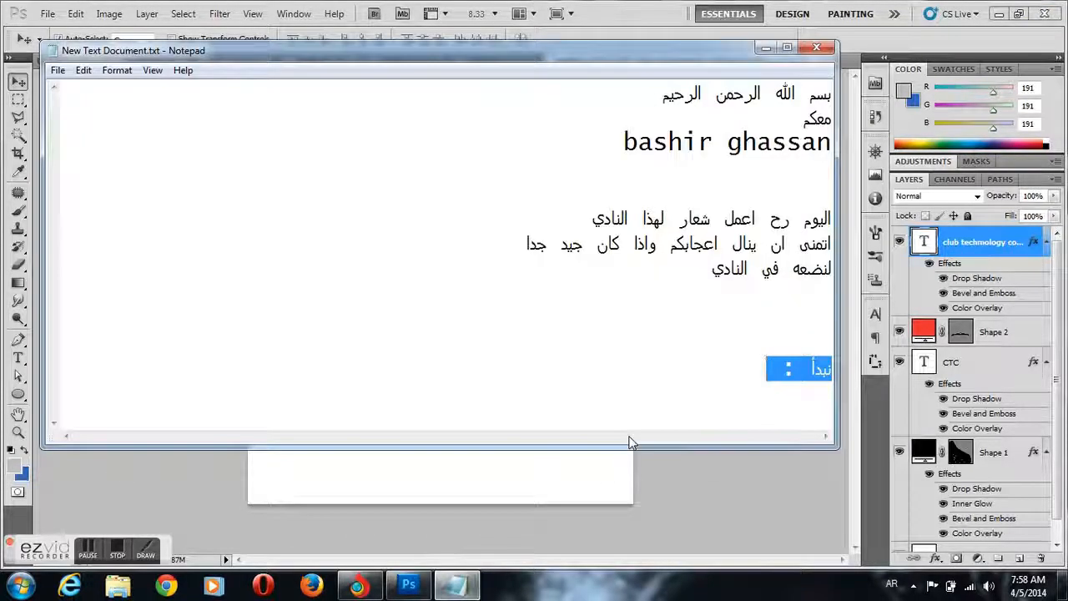
{"action": "left_click", "coordinate": [643, 377]}
{"action": "scroll", "coordinate": [643, 377], "scroll_direction": "down", "scroll_amount": 2}
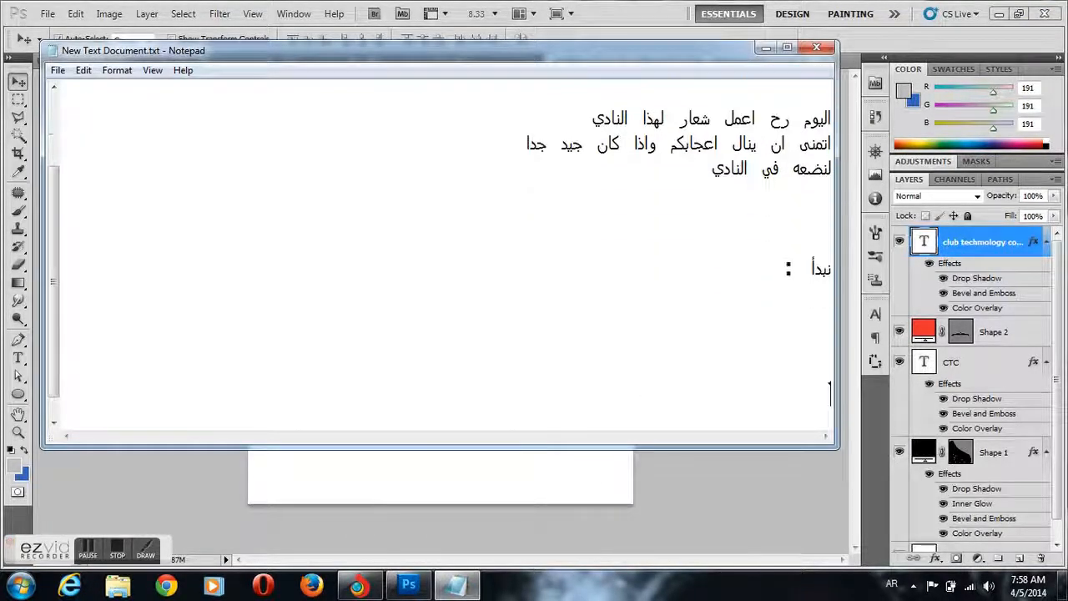
{"action": "type", "text": "وشكرا"}
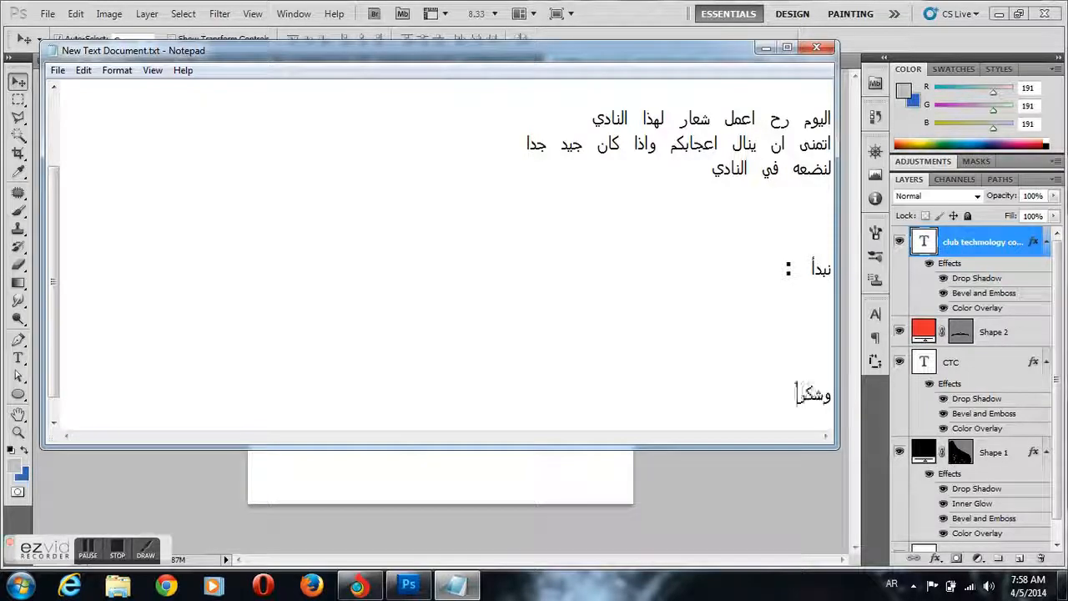
{"action": "type", "text": " لكم"}
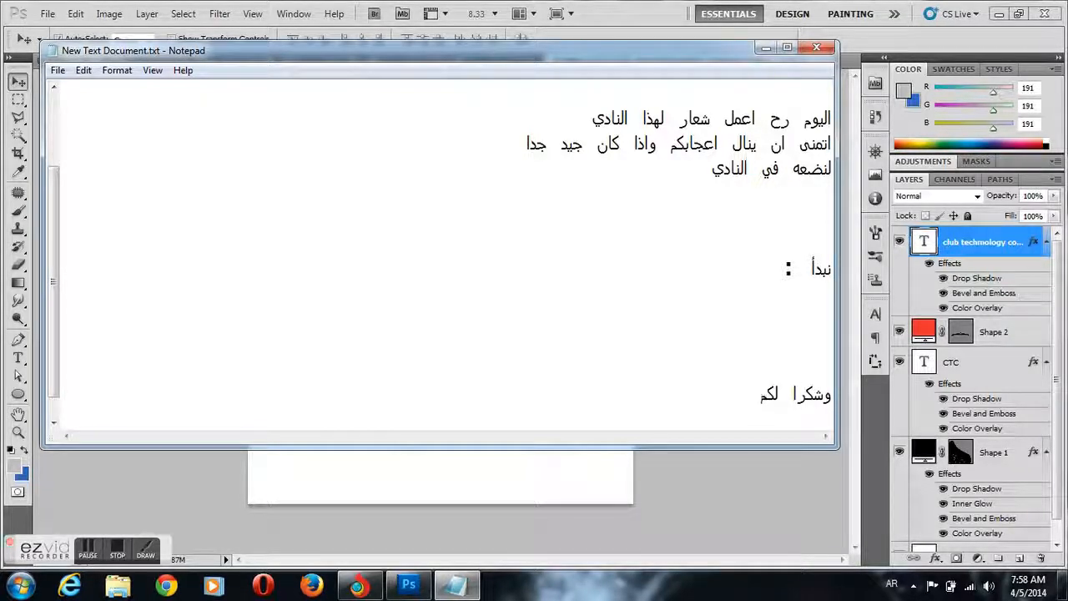
{"action": "type", "text": "ززز"}
{"action": "key", "text": "BackSpace"}
{"action": "key", "text": "BackSpace"}
{"action": "key", "text": "BackSpace"}
{"action": "type", "text": "......................."}
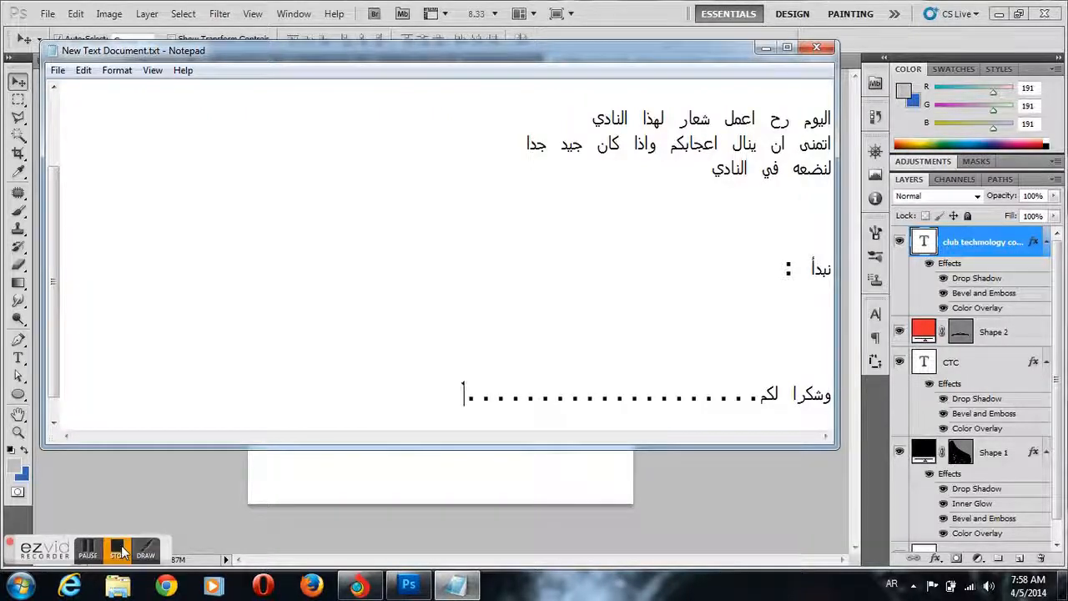